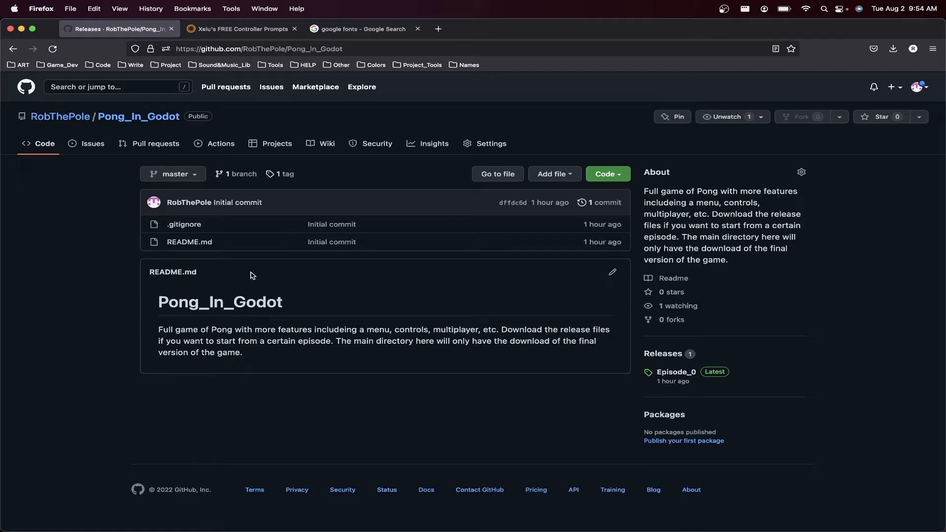
Download Episode_0.zip from the Episode_0 release of the Pong_In_Godot repository.
left_click(655, 355)
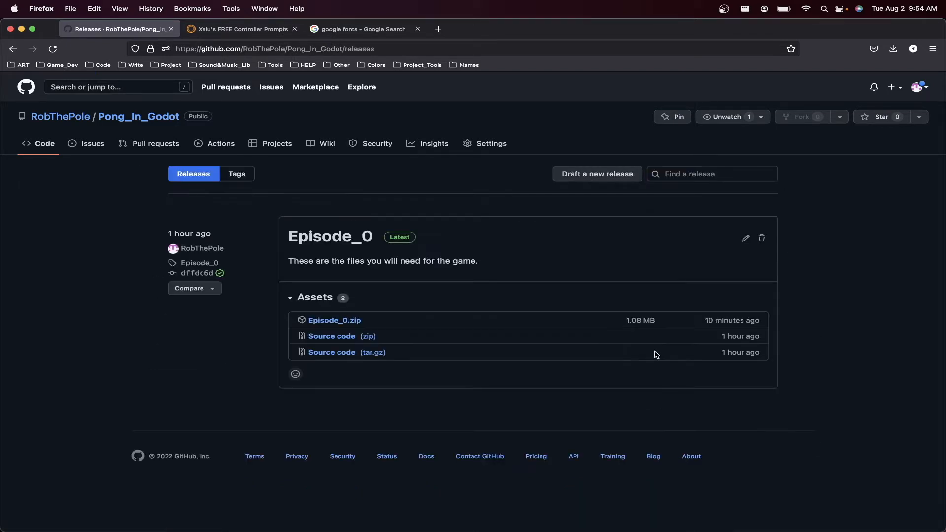
left_click(320, 321)
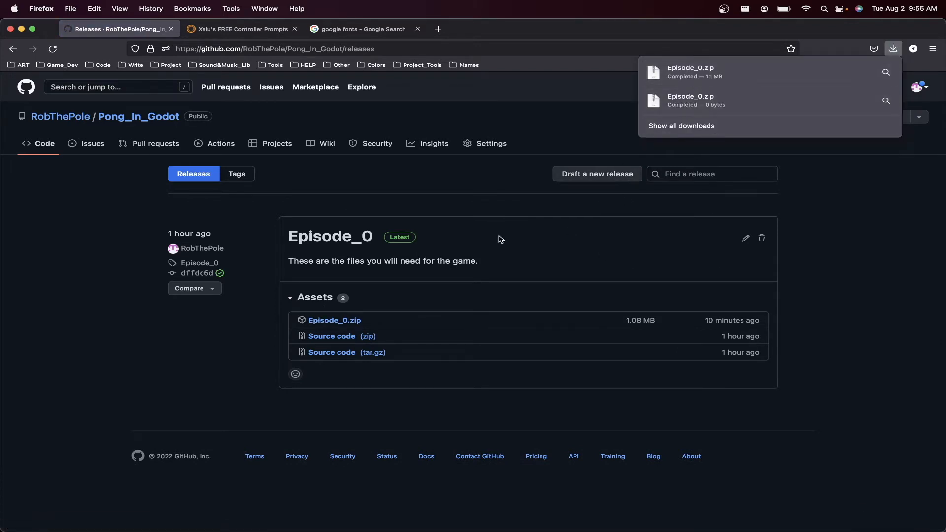
left_click(104, 251)
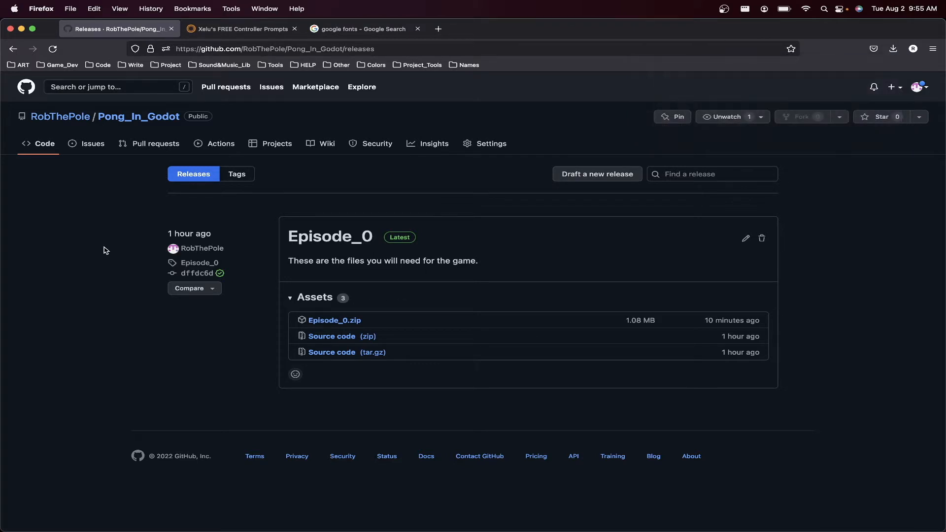
View the Xelu's FREE Controller Prompts download page and the Google Fonts search results.
left_click(242, 30)
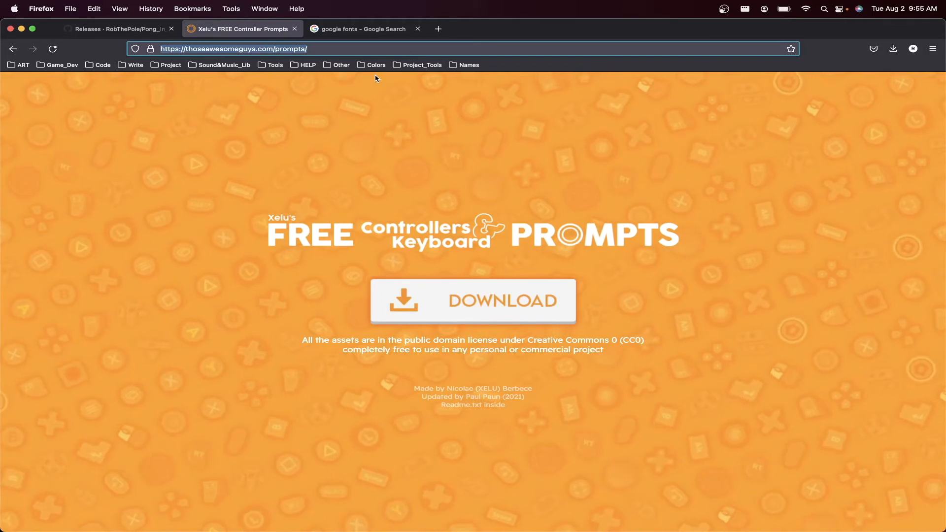
left_click(364, 29)
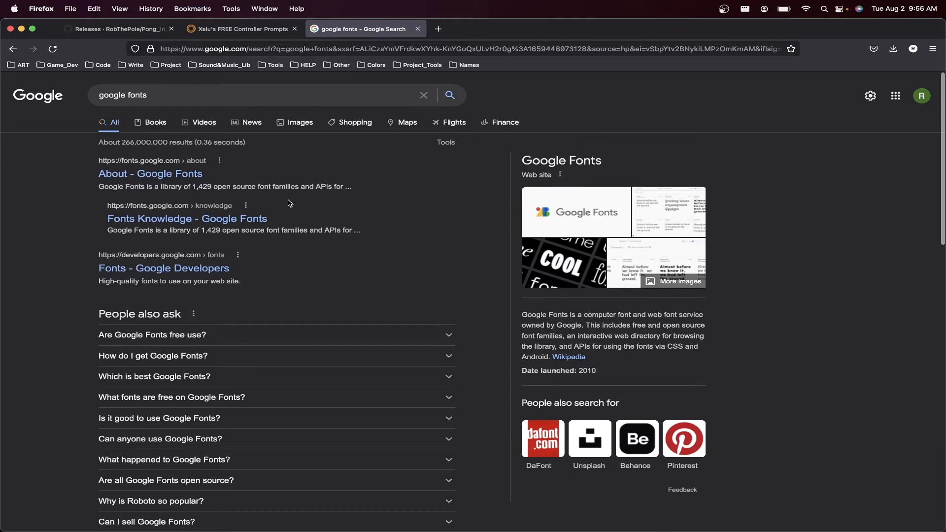
Switch to Finder and extract Episode_0.zip in the Downloads folder.
key("ctrl+Left")
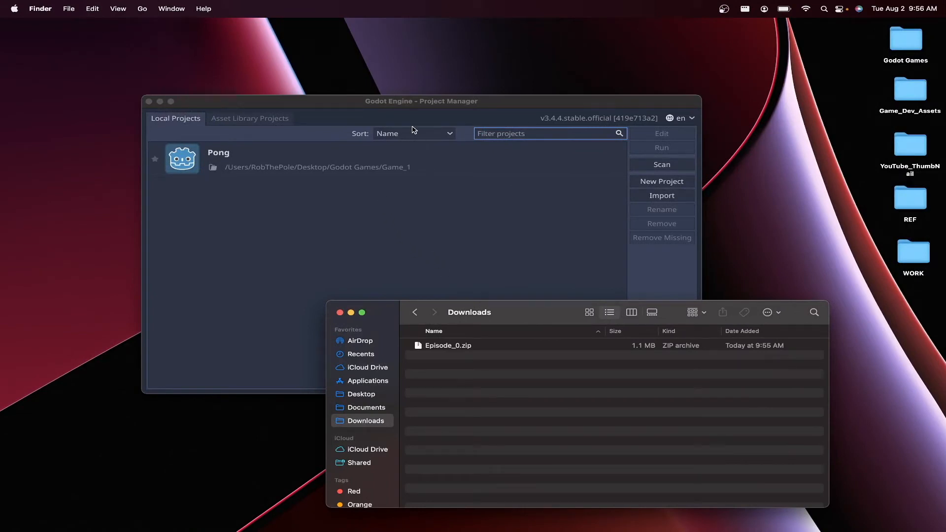
left_click(379, 166)
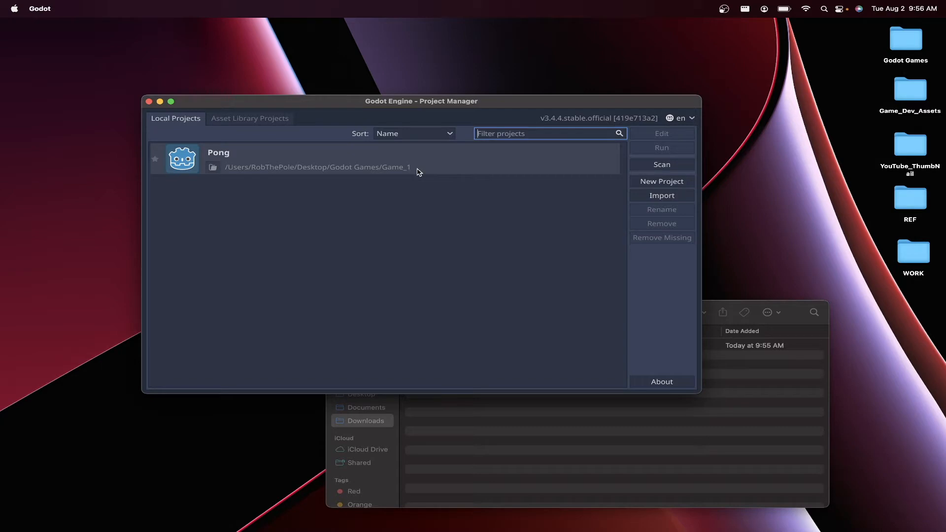
left_click(490, 461)
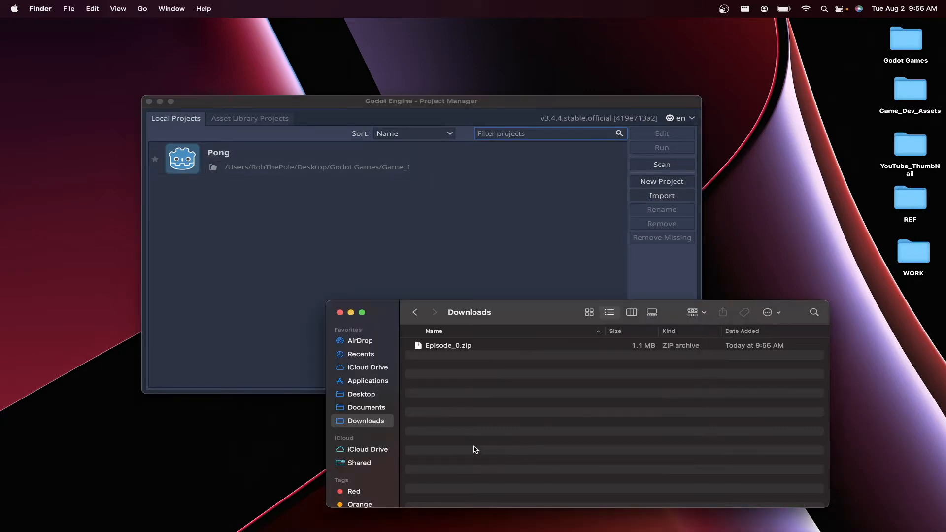
double_click(440, 346)
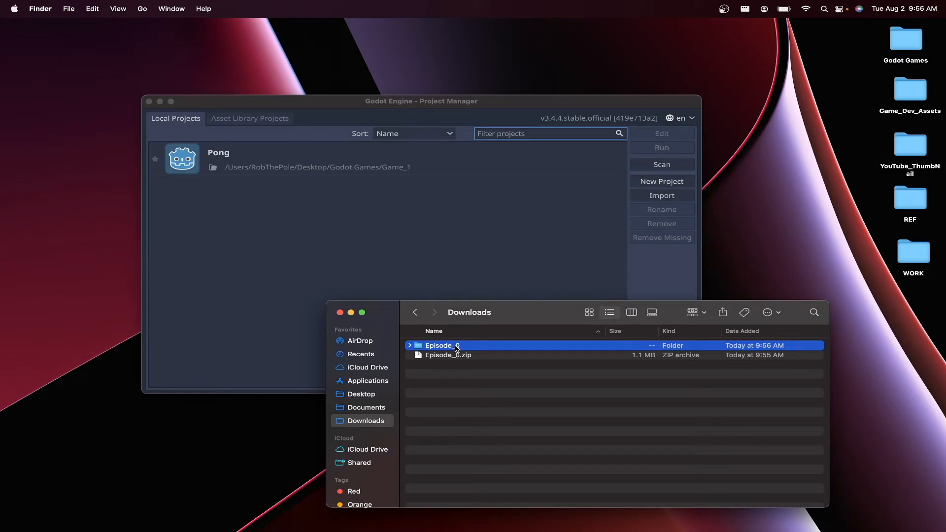
In the Godot Project Manager, import project.godot from the Downloads/Episode_0 folder and open the project for editing.
left_click(547, 264)
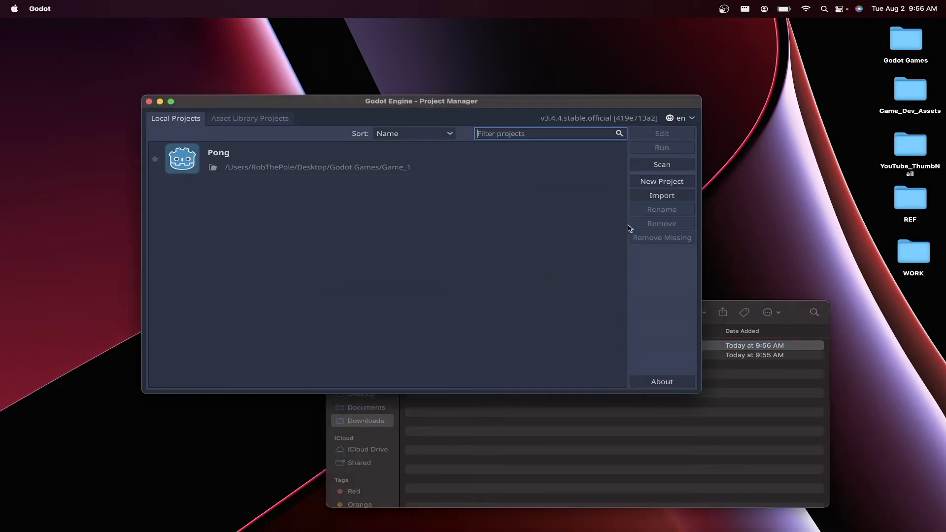
left_click(649, 197)
left_click(543, 244)
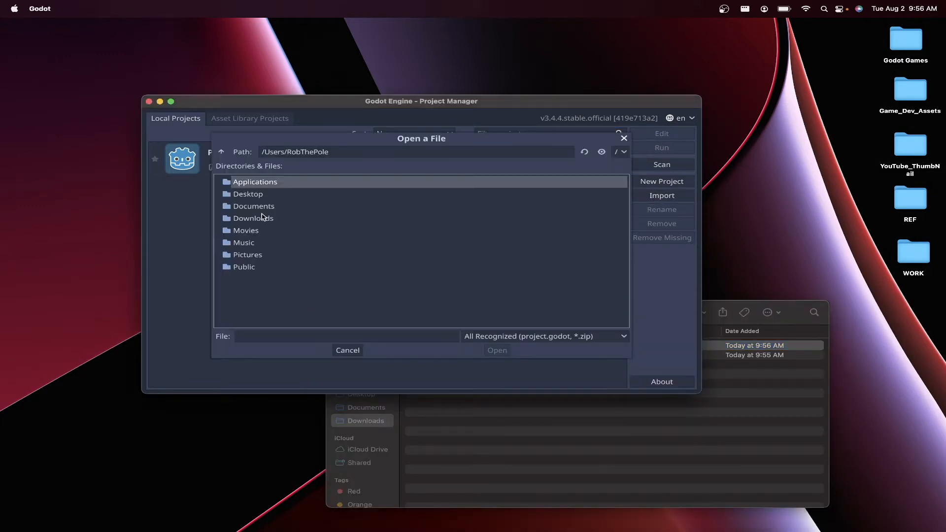
double_click(262, 217)
double_click(251, 182)
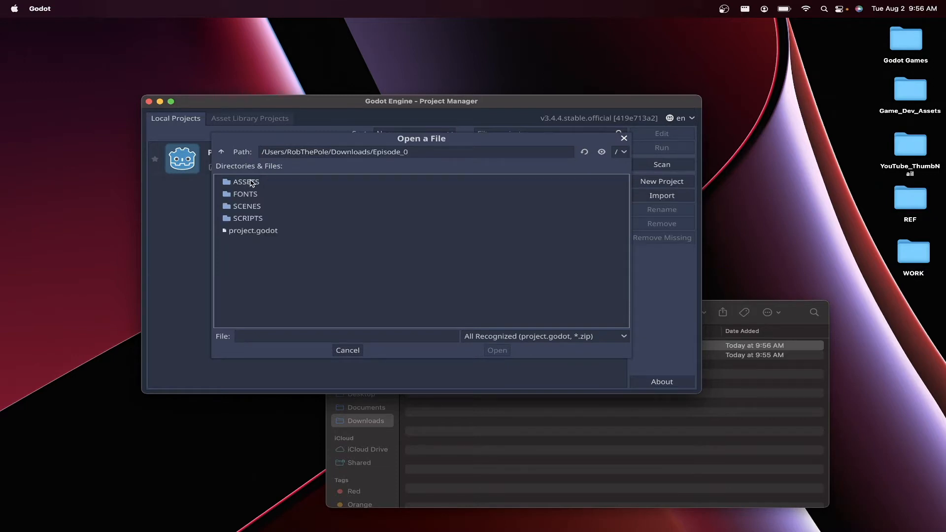
left_click(260, 231)
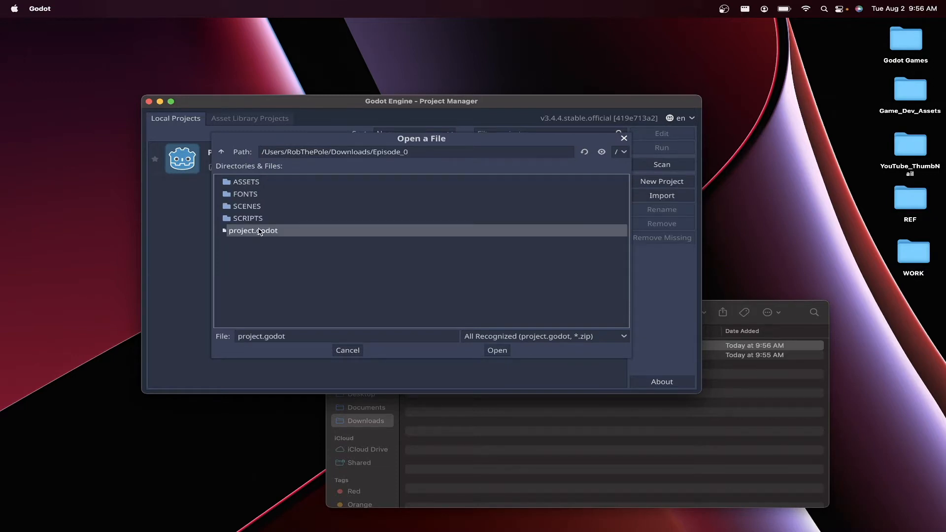
left_click(493, 350)
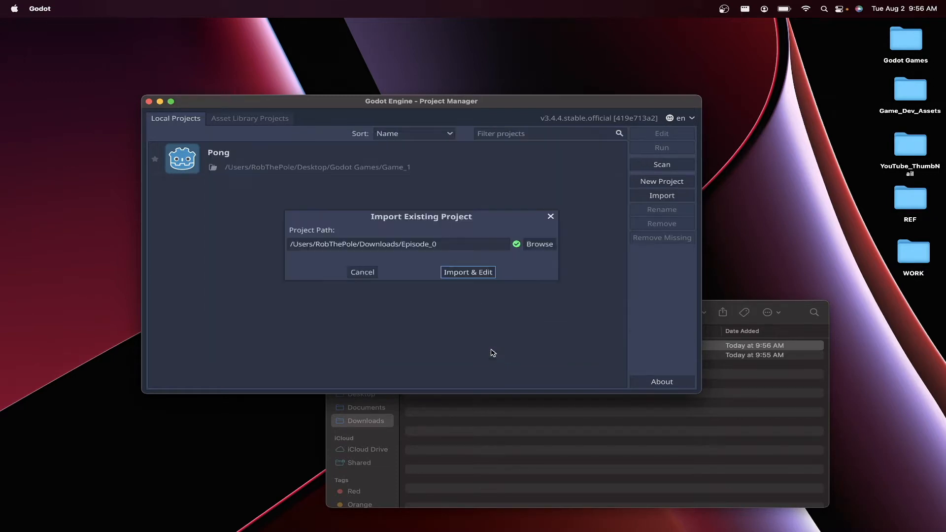
left_click(467, 272)
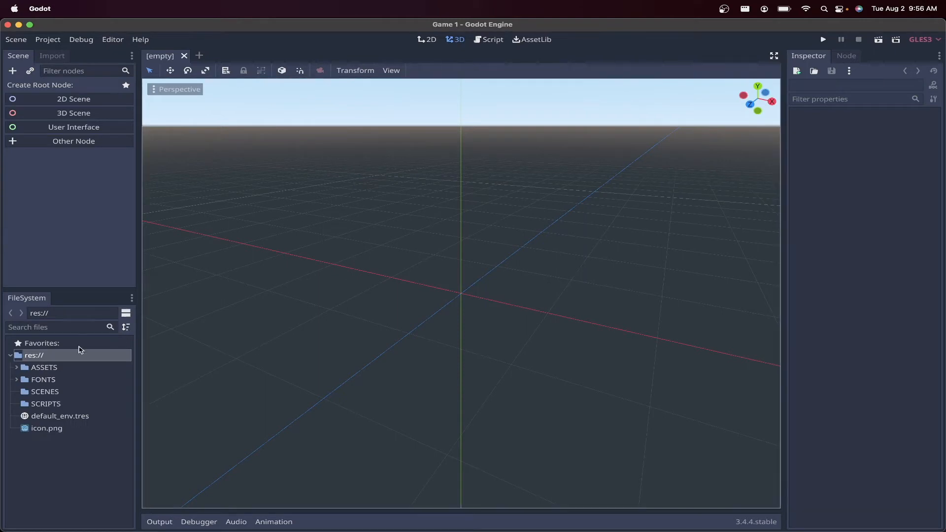
Inspect the contents of the project's ASSETS and FONTS folders, then collapse both folders.
double_click(42, 368)
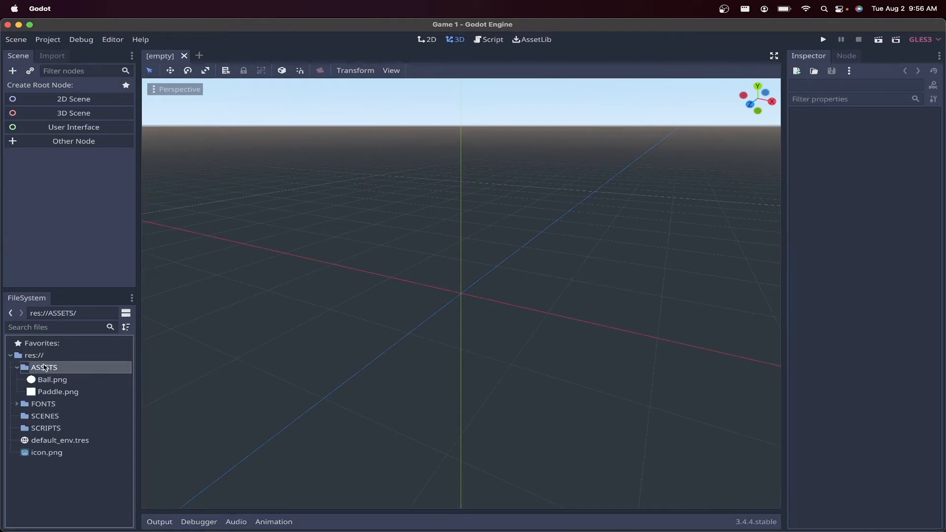
double_click(42, 404)
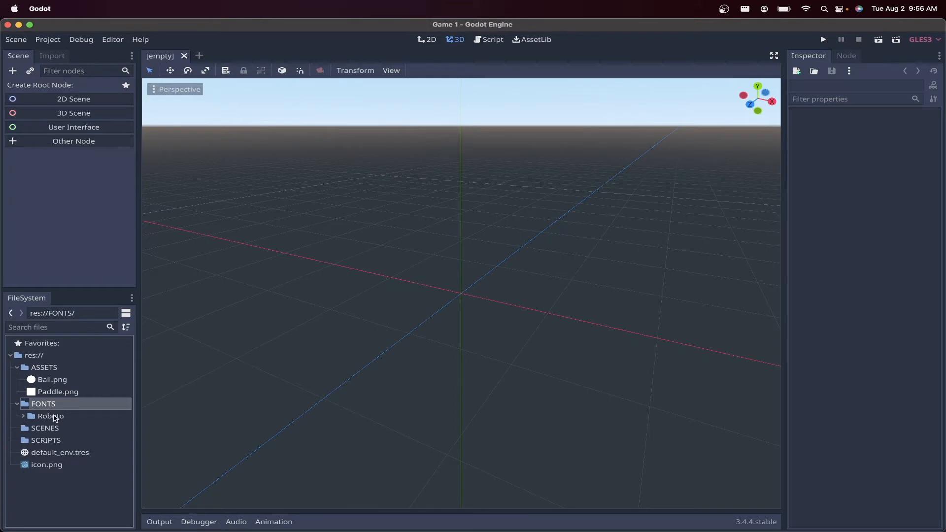
double_click(44, 407)
double_click(42, 370)
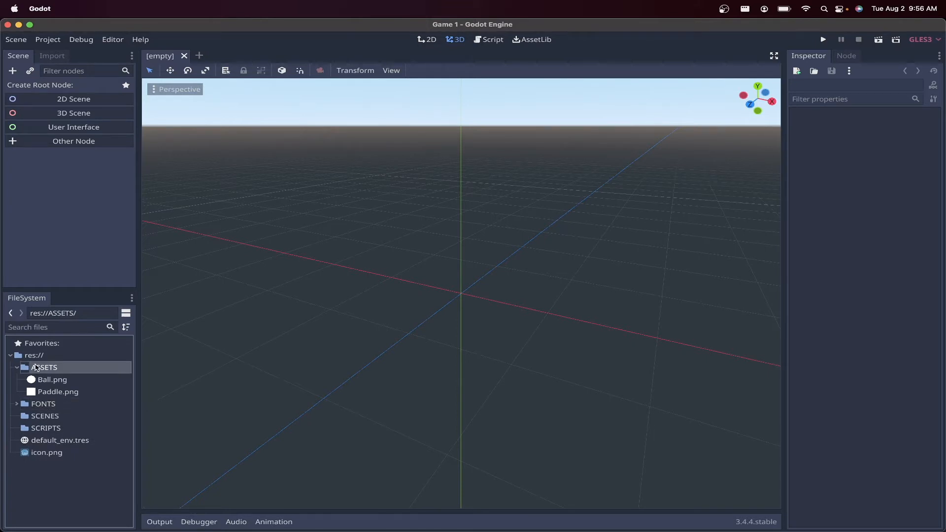
Copy the Xelu_Free_Controller&Key_Prompts folder from Desktop/Godot Games/Game_1/ASSETS in Finder into the Godot project's ASSETS folder.
left_click(51, 510)
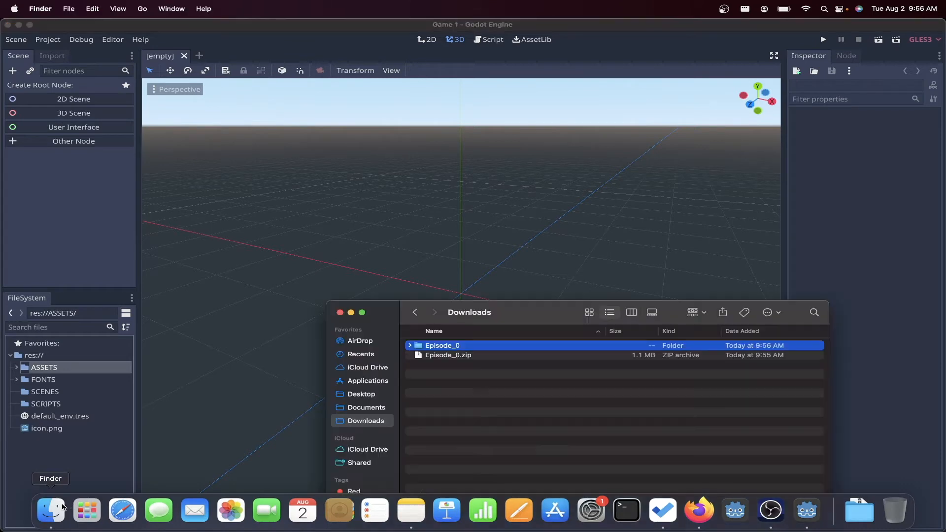
left_click(362, 395)
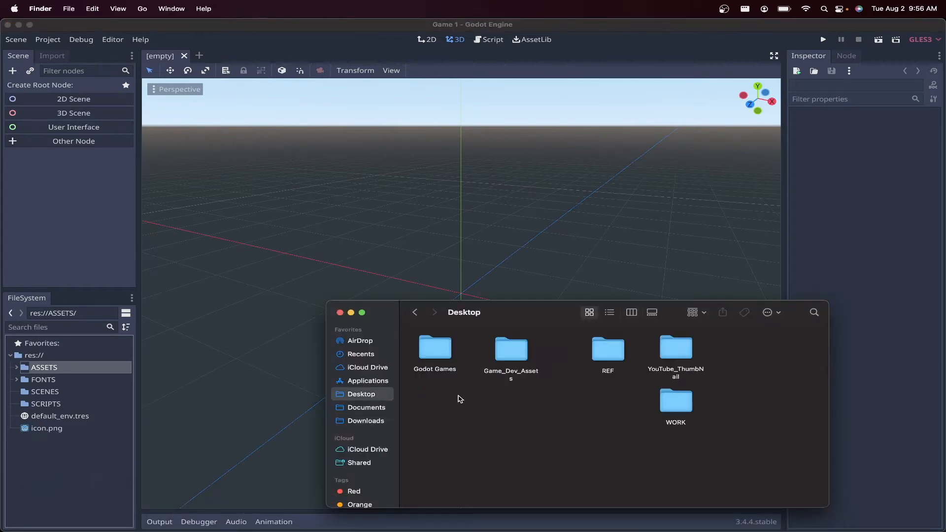
double_click(435, 350)
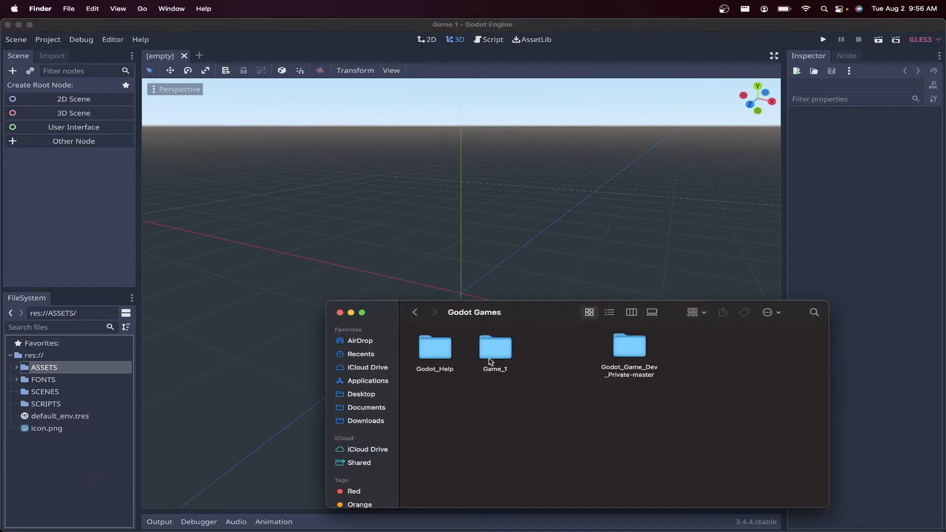
double_click(506, 346)
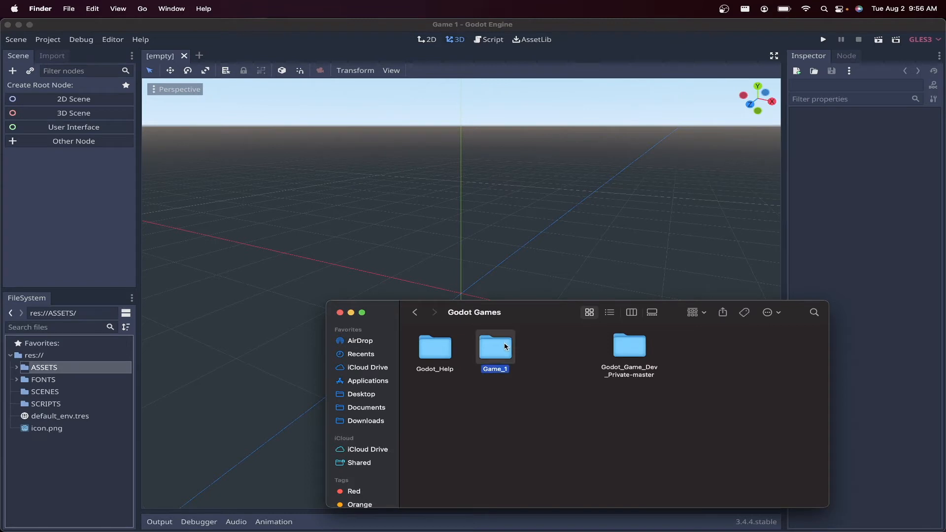
double_click(437, 346)
left_click(443, 349)
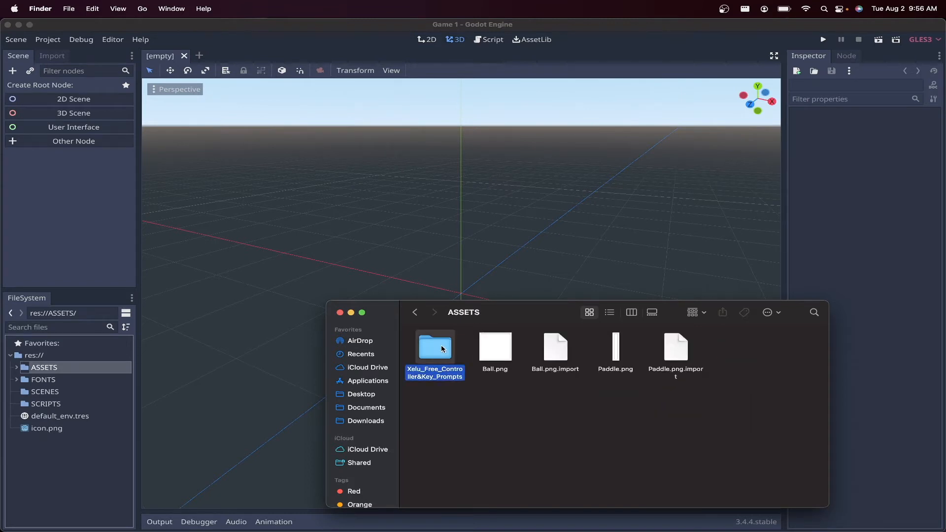
left_click_drag(443, 349, 55, 367)
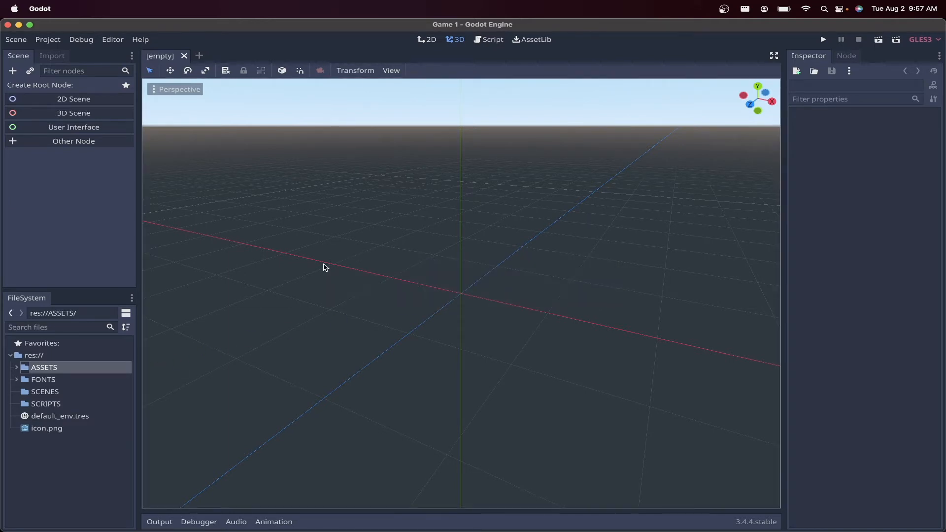
Search the project settings for "windo" and check the display window's width and height.
left_click(45, 40)
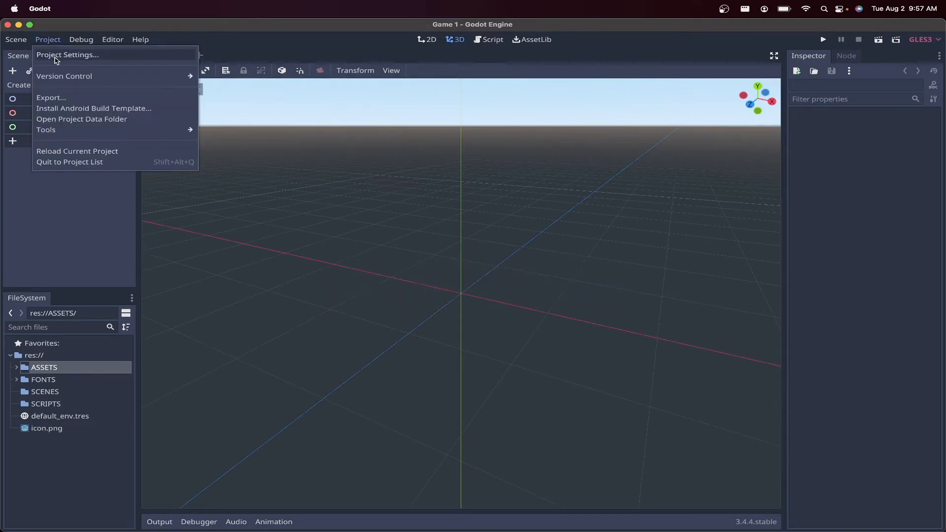
left_click(56, 55)
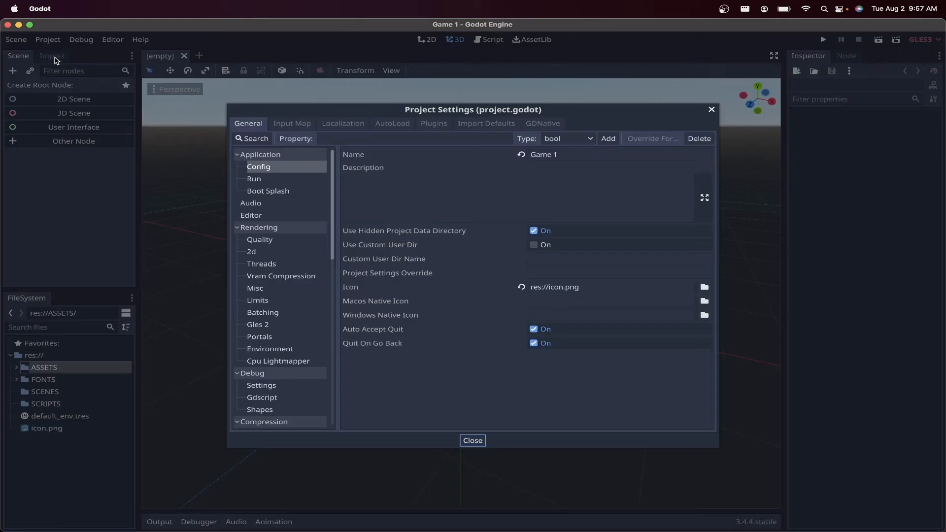
left_click(248, 140)
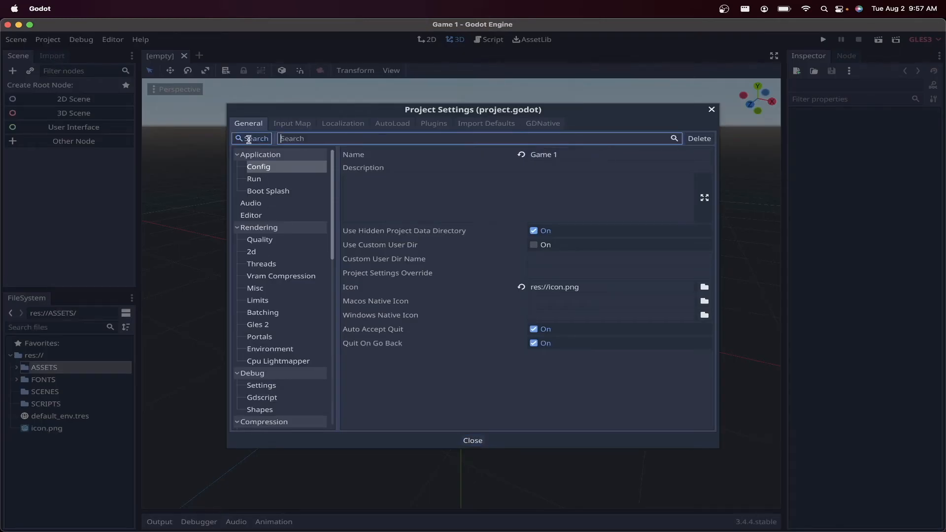
type("windo")
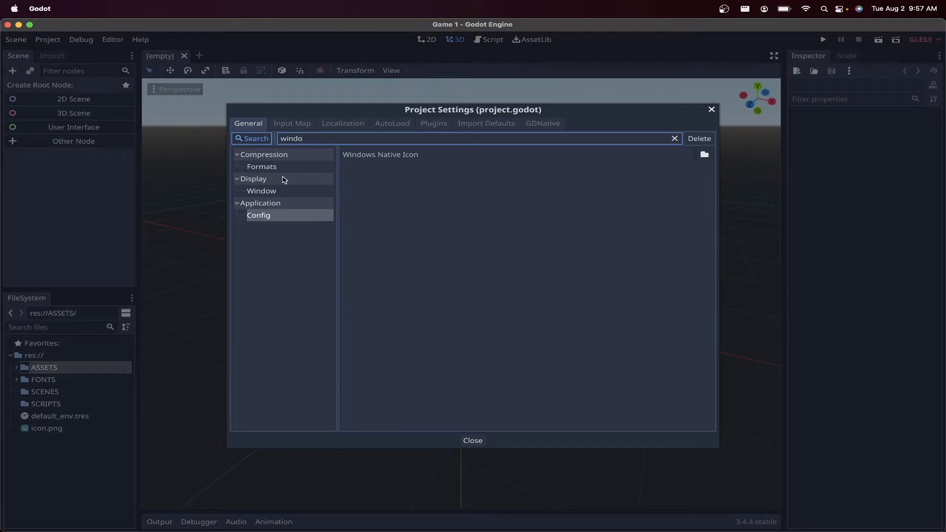
left_click(274, 191)
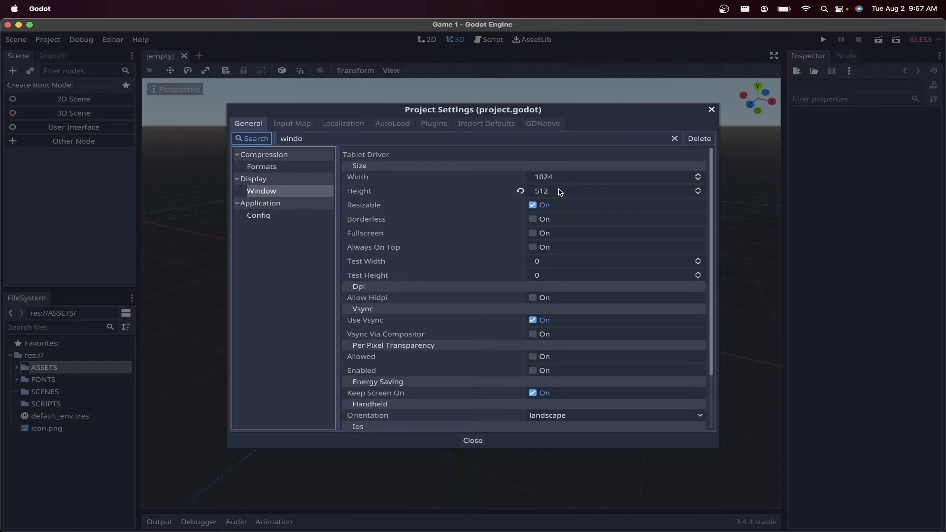
left_click(482, 442)
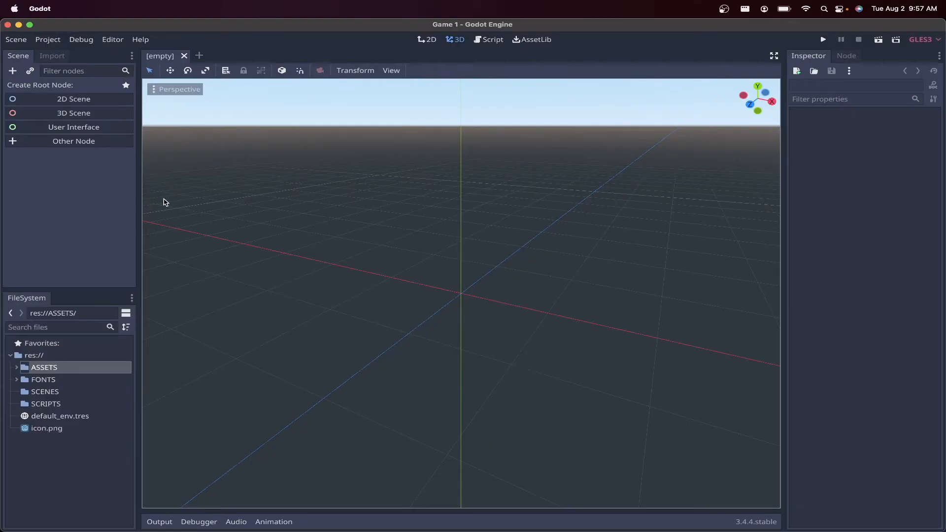
Create a plain Node as the scene root and rename it Main.
left_click(70, 142)
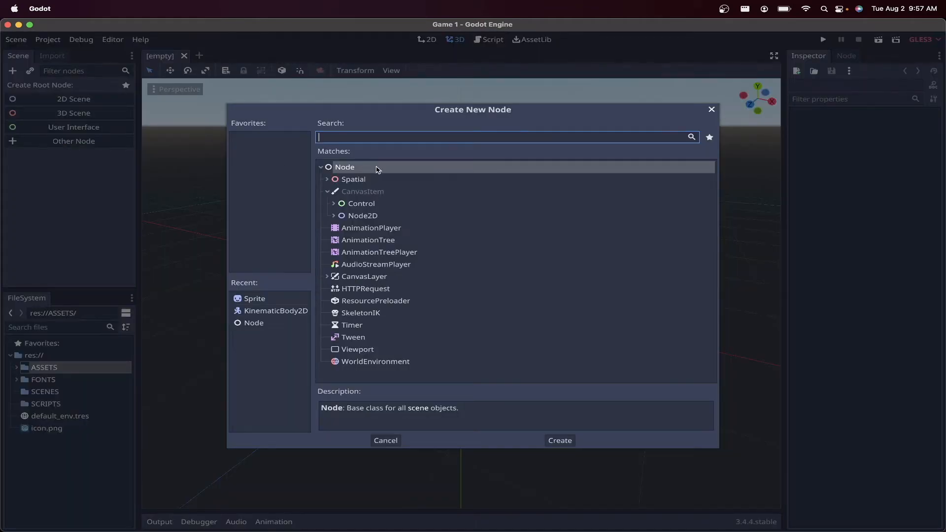
double_click(360, 167)
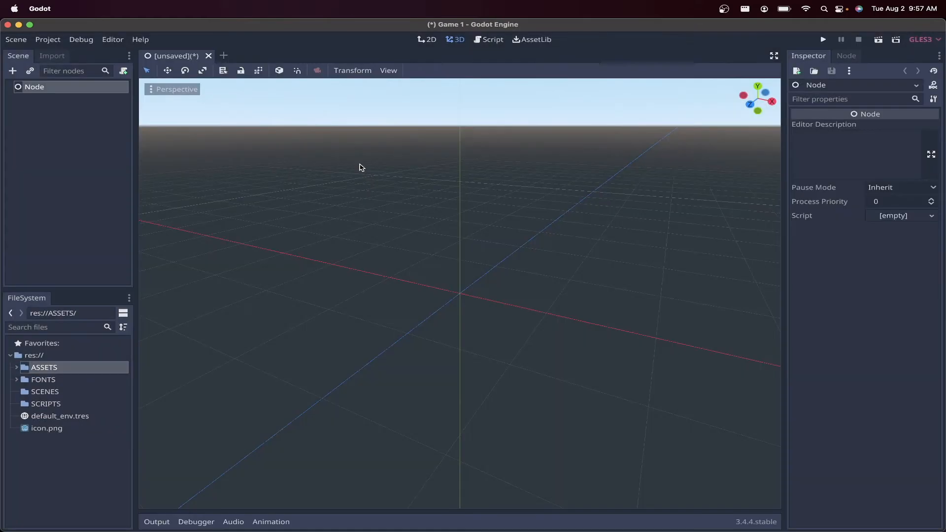
double_click(53, 89)
type("Main")
key("Return")
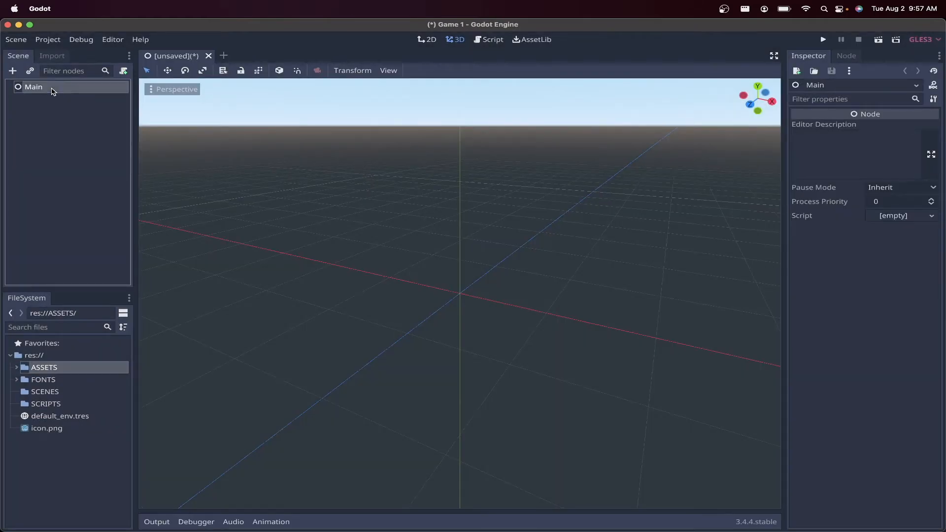
Switch the viewport to the 2D workspace.
left_click(427, 41)
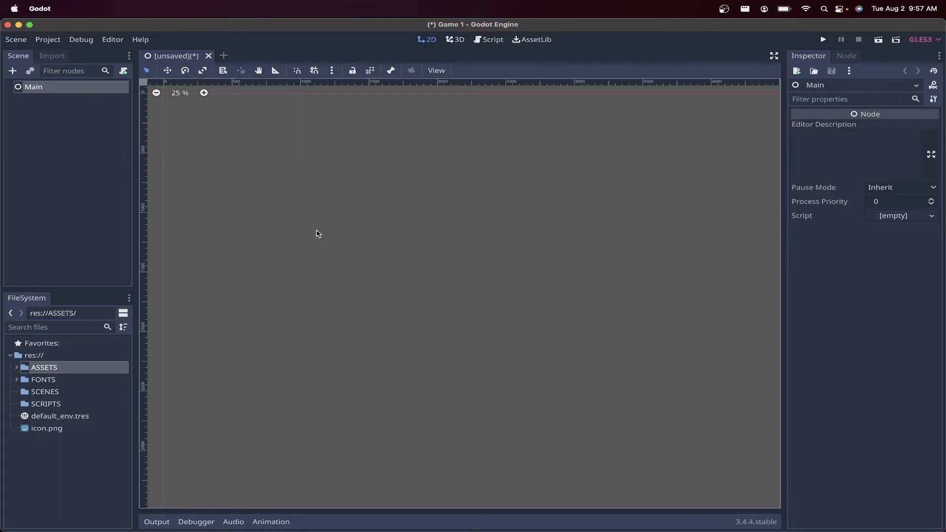
scroll(285, 308, "left", 5)
scroll(285, 307, "up", 3)
scroll(377, 259, "left", 2)
scroll(377, 260, "up", 3)
Save the Main scene as Main.tscn in the project's res:// root folder.
key("super+s")
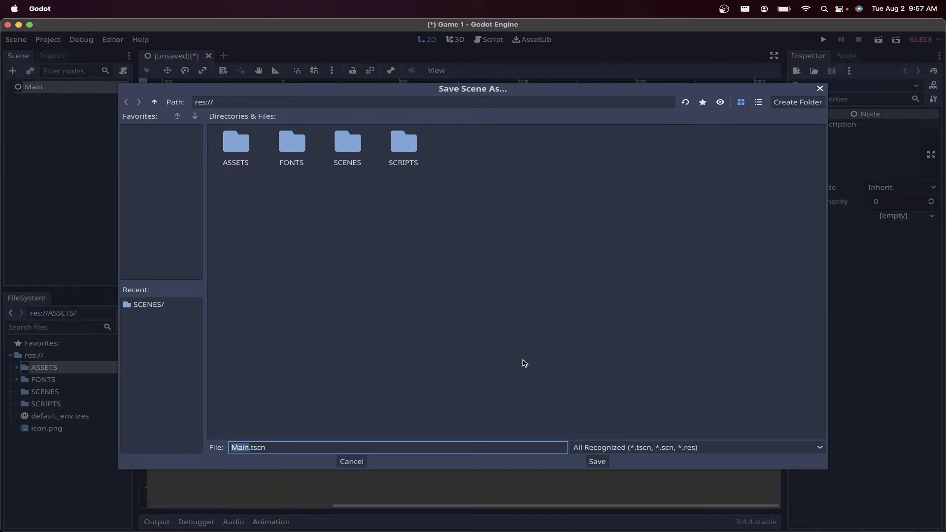
left_click(602, 466)
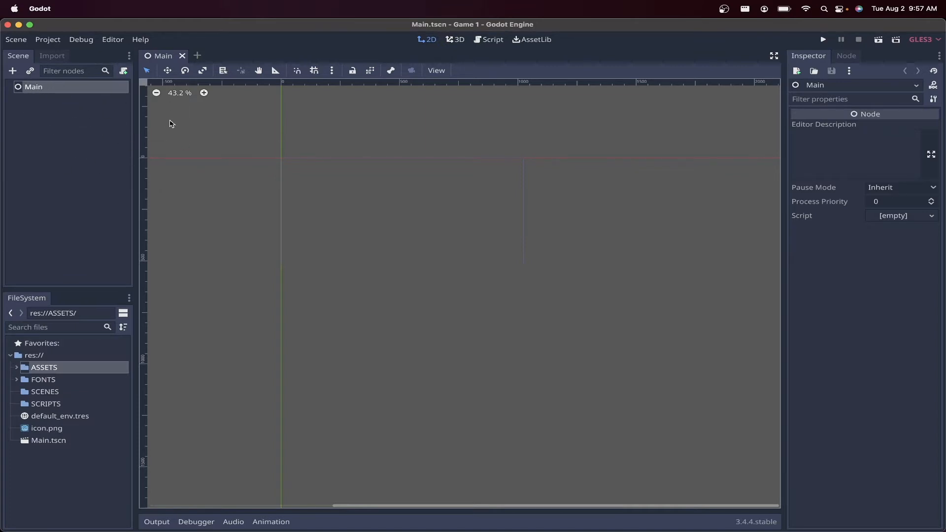
Create a new scene with a KinematicBody2D as its root node.
left_click(16, 40)
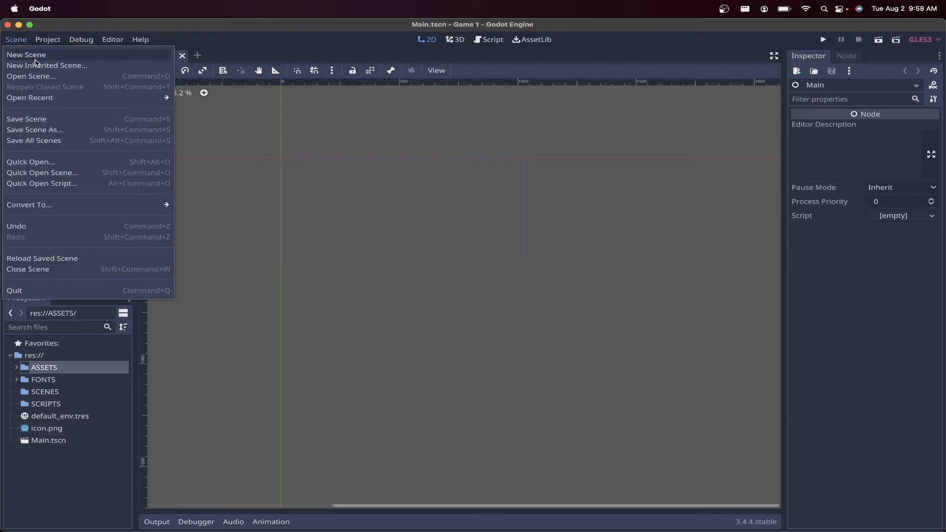
left_click(35, 58)
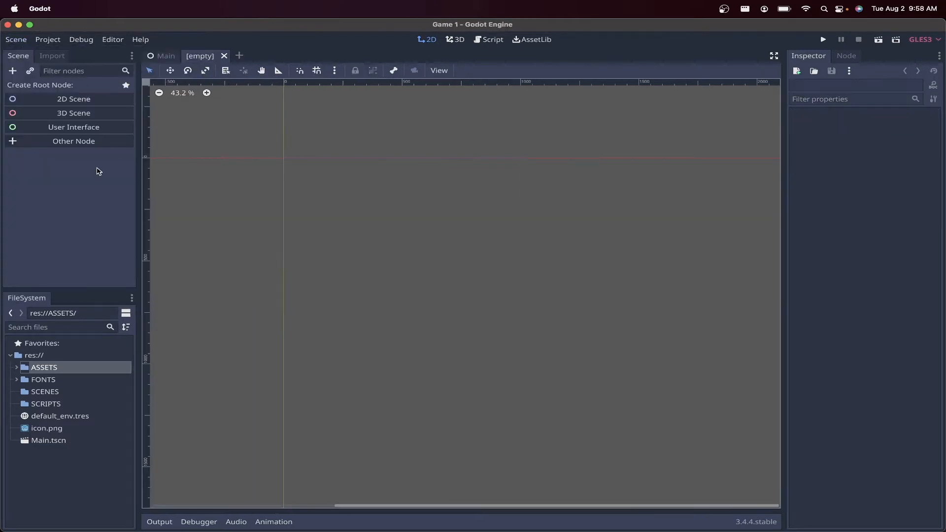
left_click(62, 142)
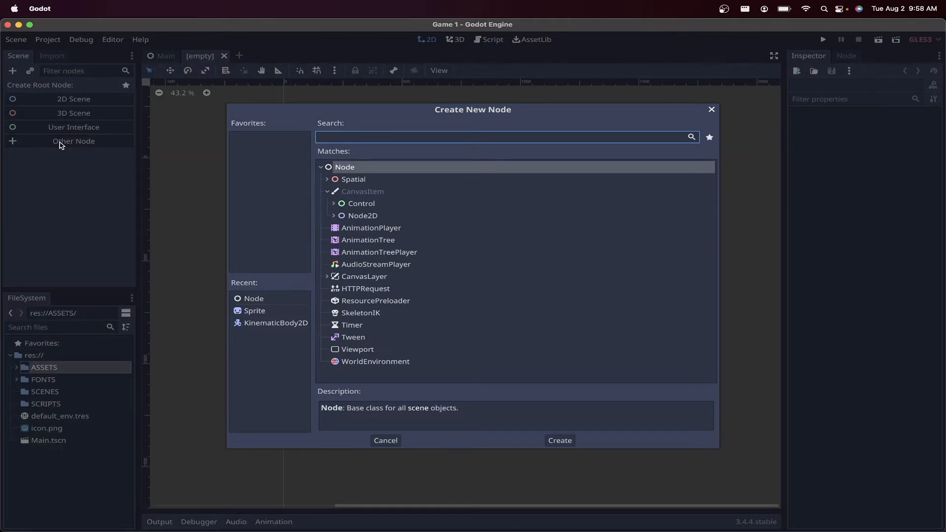
type("k")
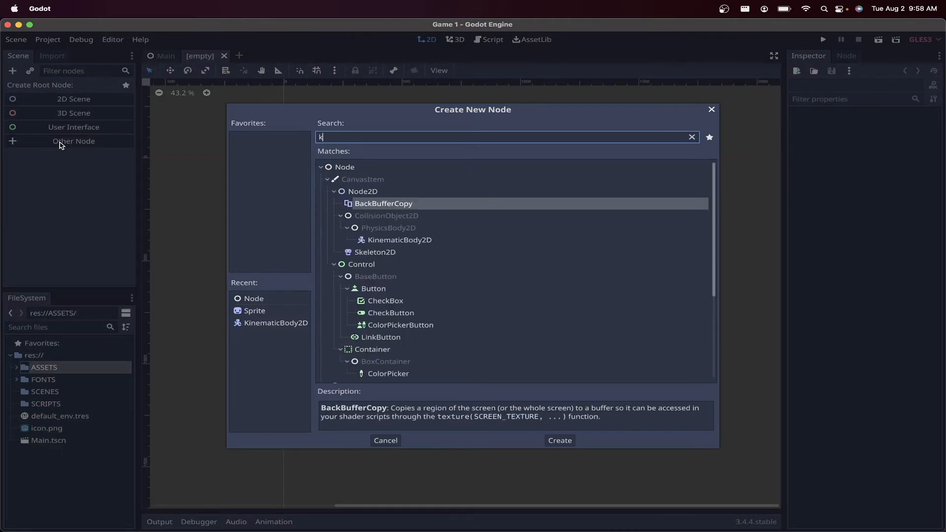
type("in")
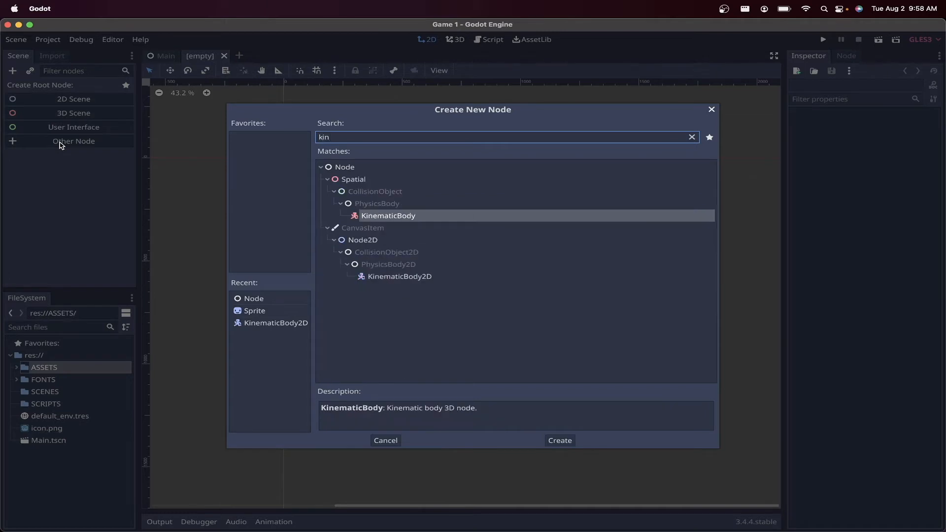
key("Down")
key("Down")
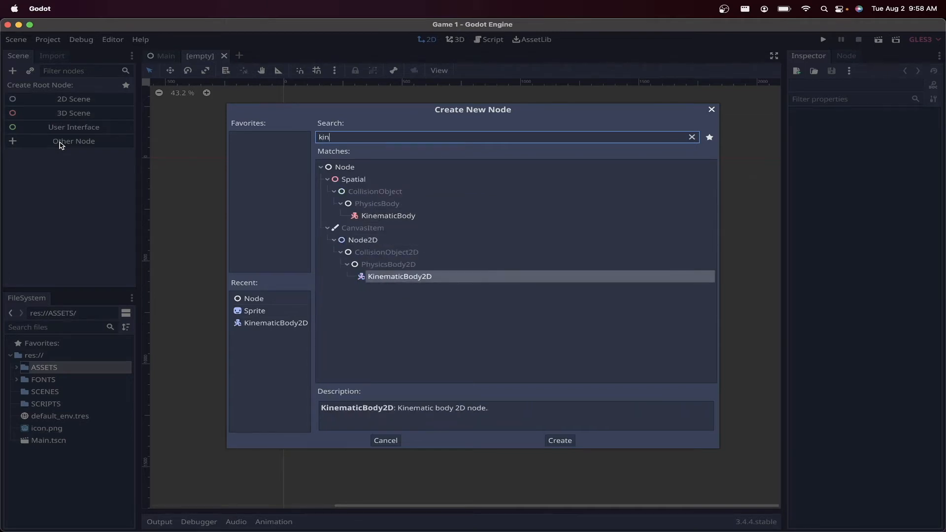
key("Return")
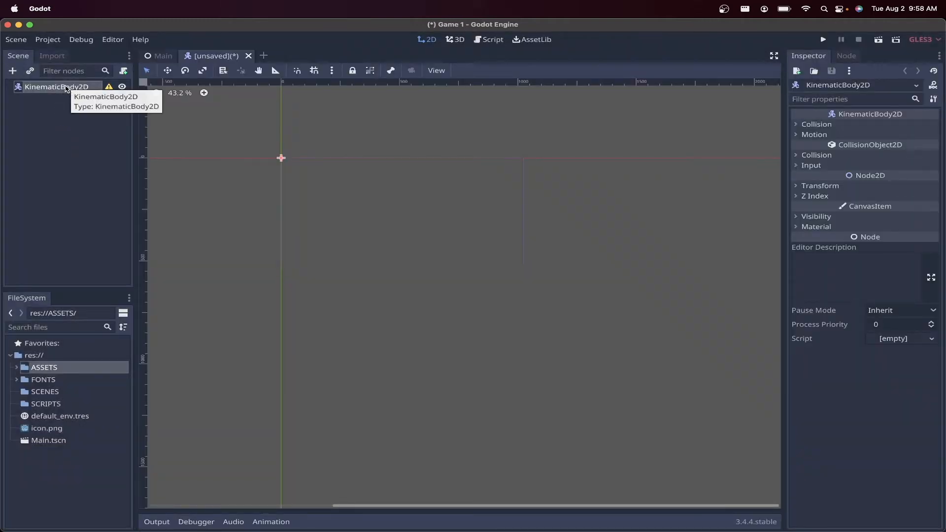
Rename the new scene's KinematicBody2D root node Ball.
double_click(72, 91)
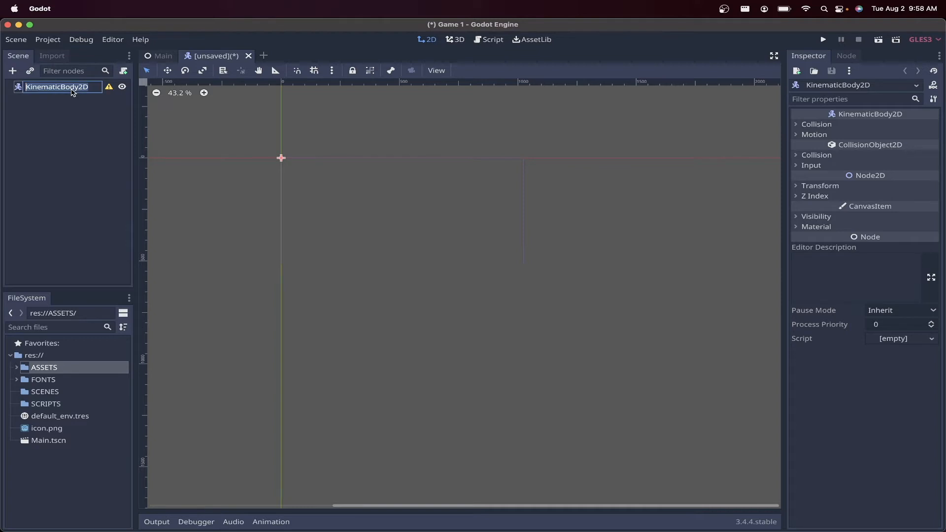
type("Ball")
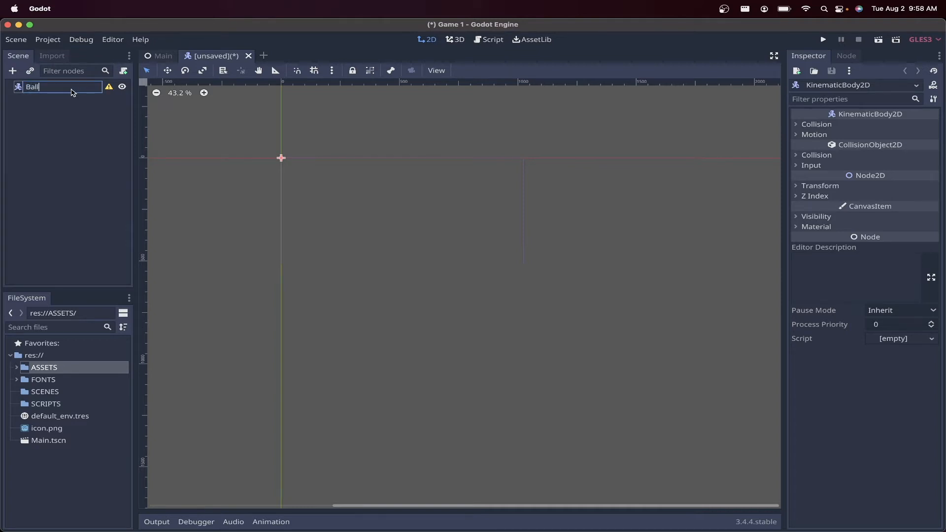
key("Return")
Add a Sprite node as a child of the Ball node.
left_click(12, 72)
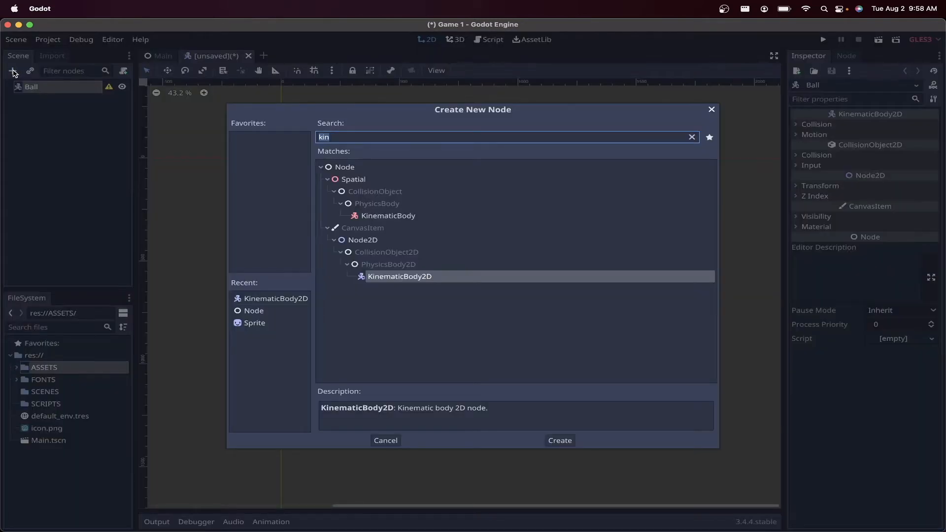
type("sprite")
key("Return")
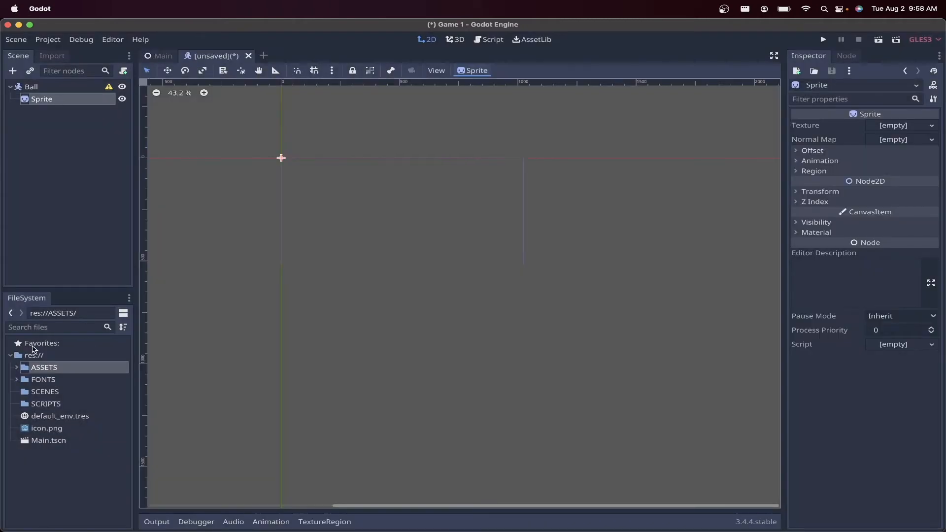
Load Ball.png from the ASSETS folder as the Sprite's texture.
left_click(41, 372)
double_click(41, 373)
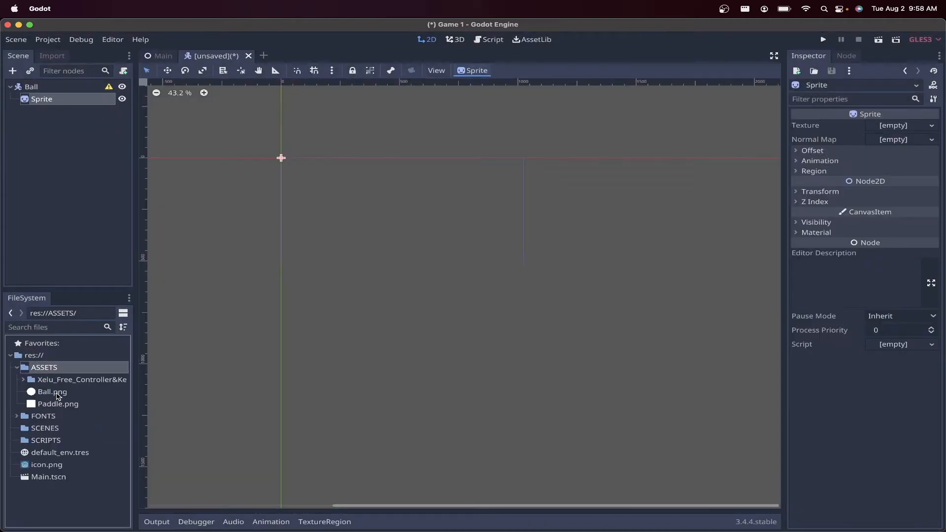
left_click(895, 126)
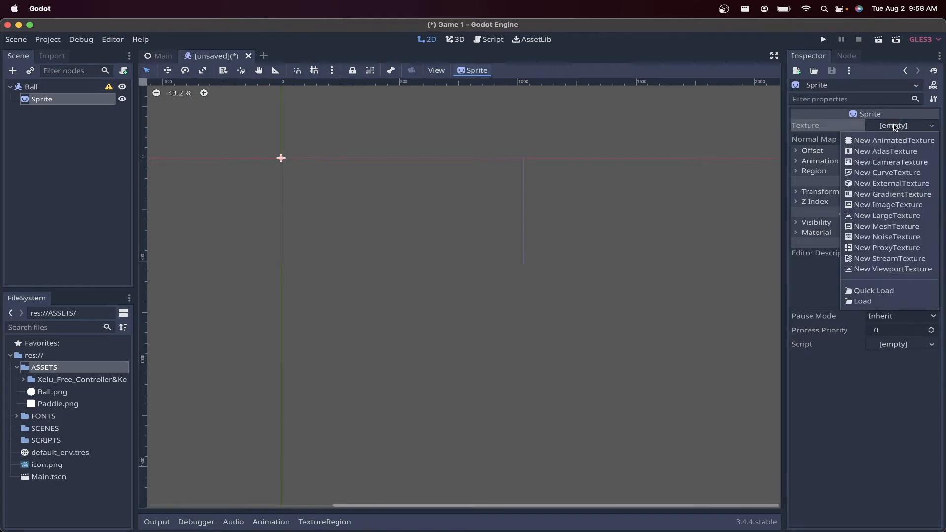
left_click(861, 302)
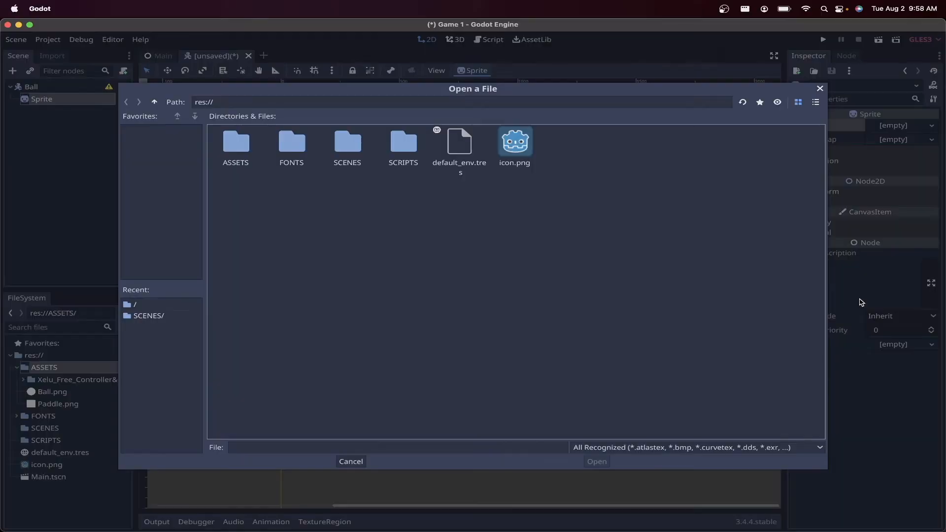
left_click(236, 150)
double_click(236, 150)
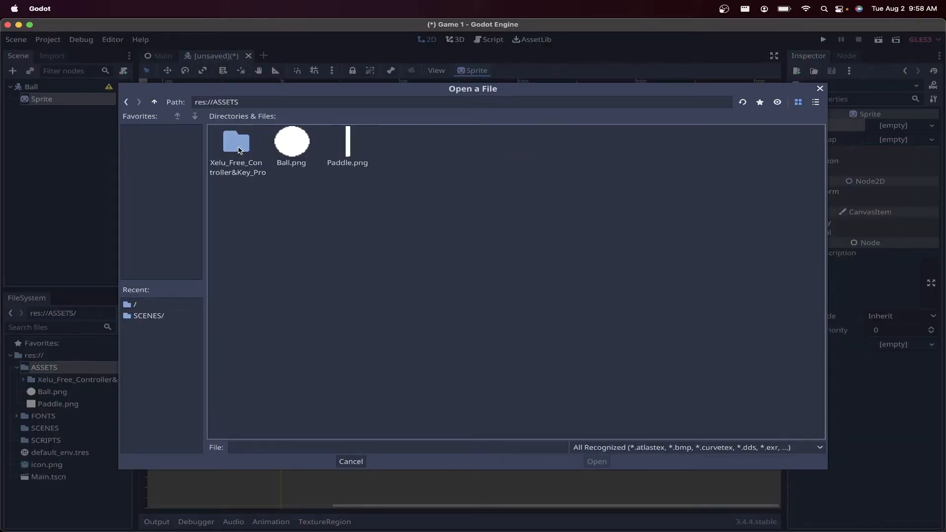
left_click(287, 144)
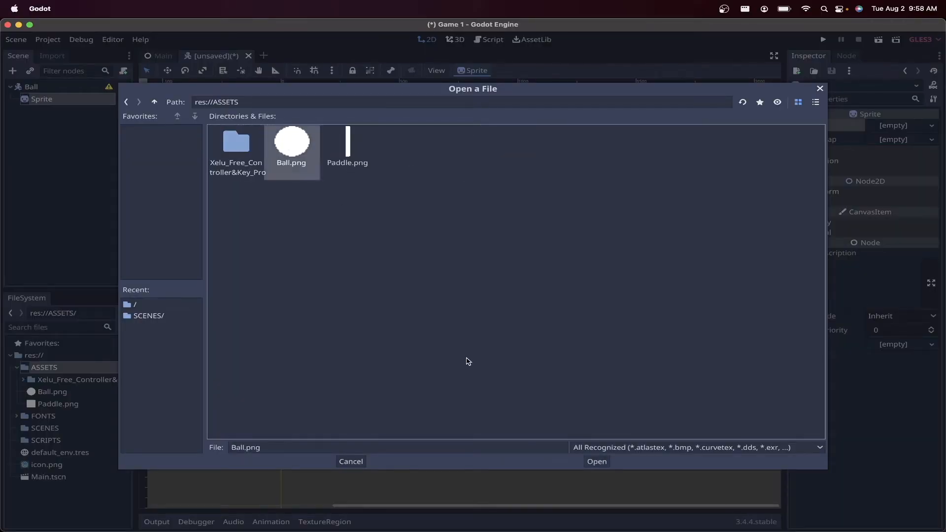
left_click(589, 460)
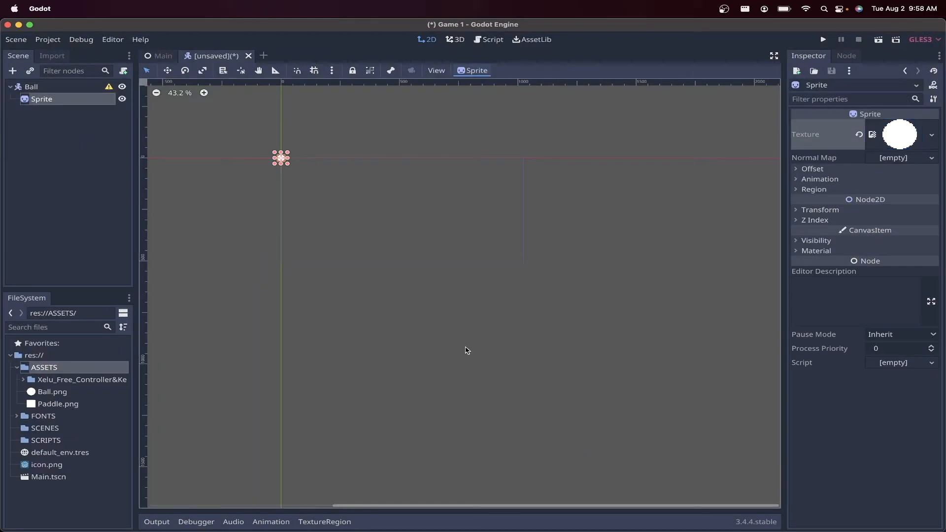
Add a CollisionShape2D node as a child of the Ball node.
scroll(304, 165, "up", 10)
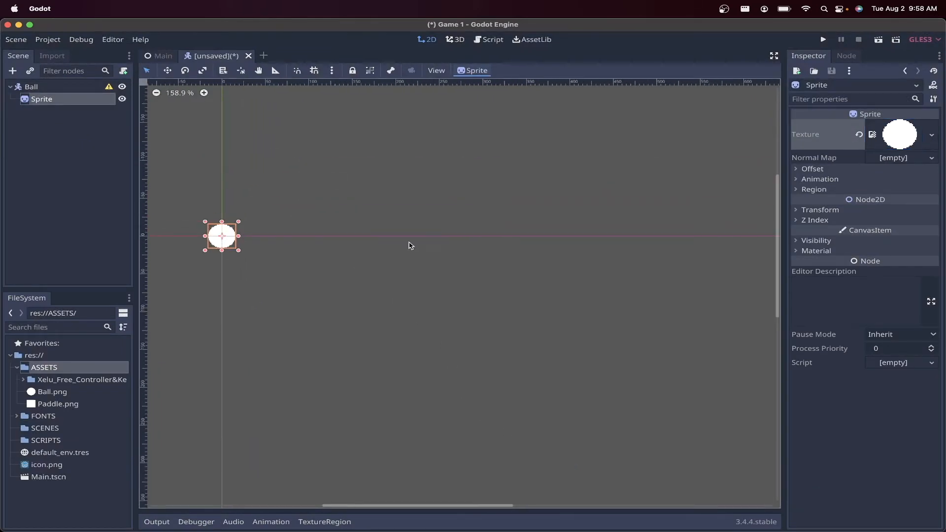
left_click(410, 245)
scroll(310, 254, "up", 3)
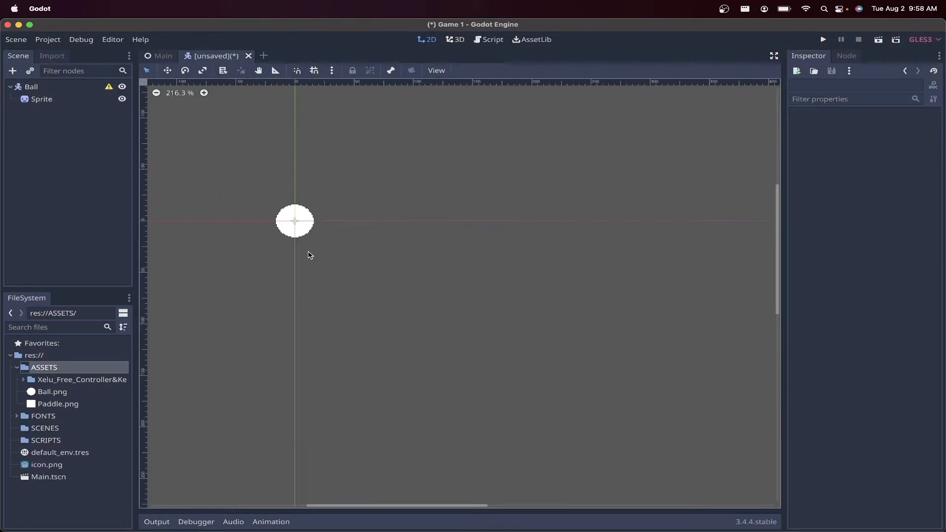
scroll(309, 252, "up", 4)
scroll(396, 272, "left", 5)
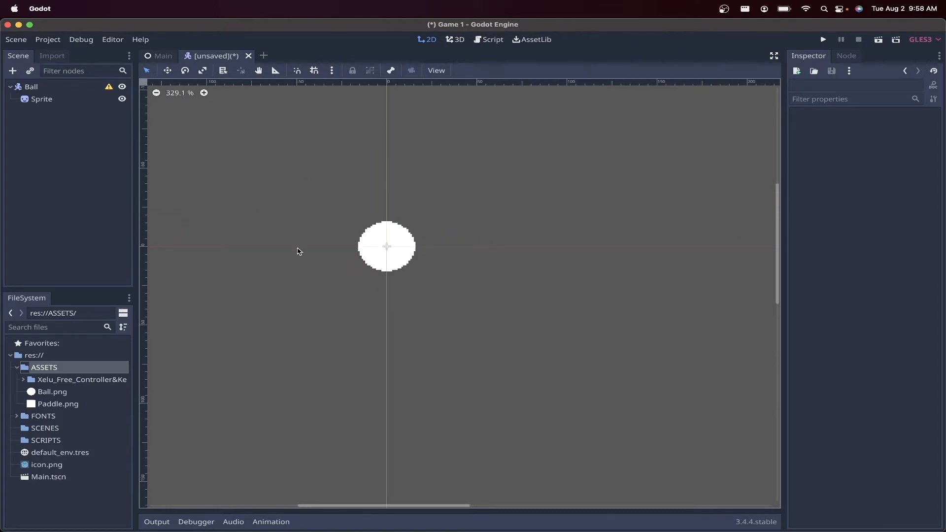
left_click(39, 87)
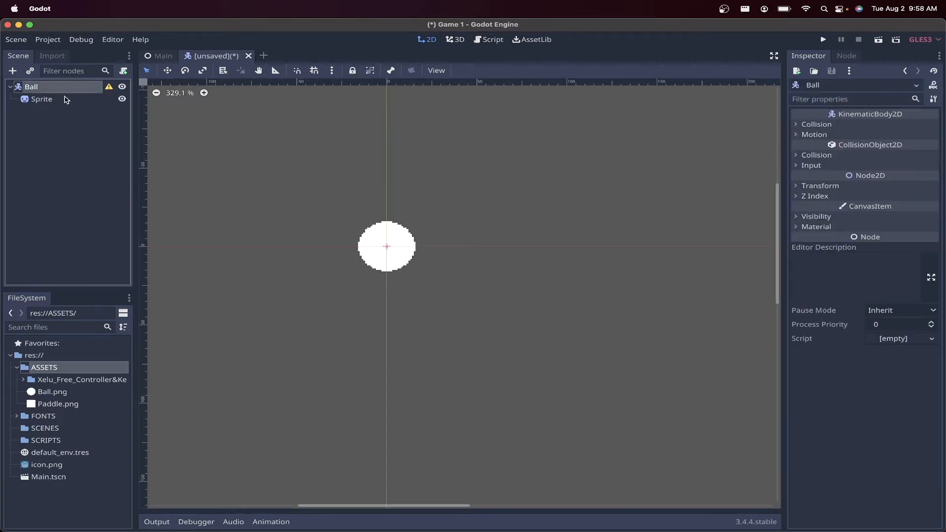
left_click(13, 71)
type("coll")
key("Down")
key("Return")
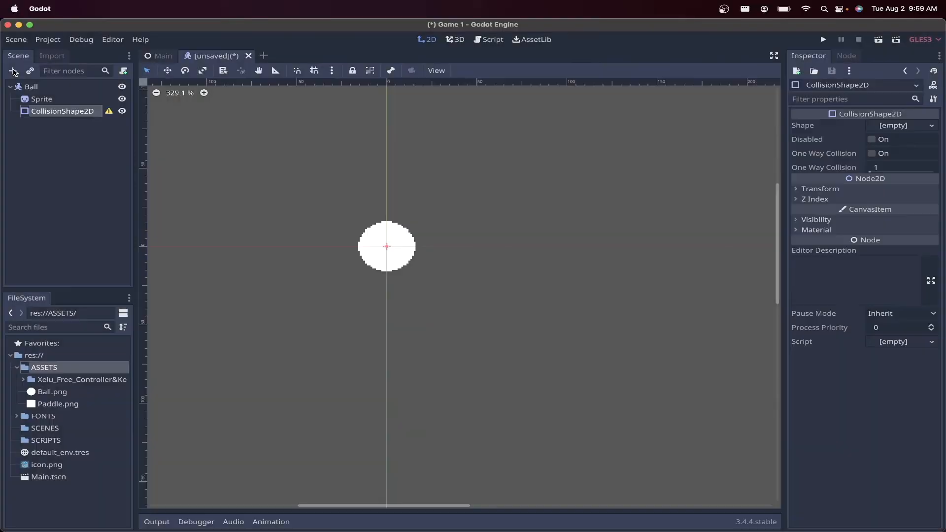
Give the CollisionShape2D a new CircleShape2D and set its radius to 16 to cover the ball sprite.
left_click(933, 126)
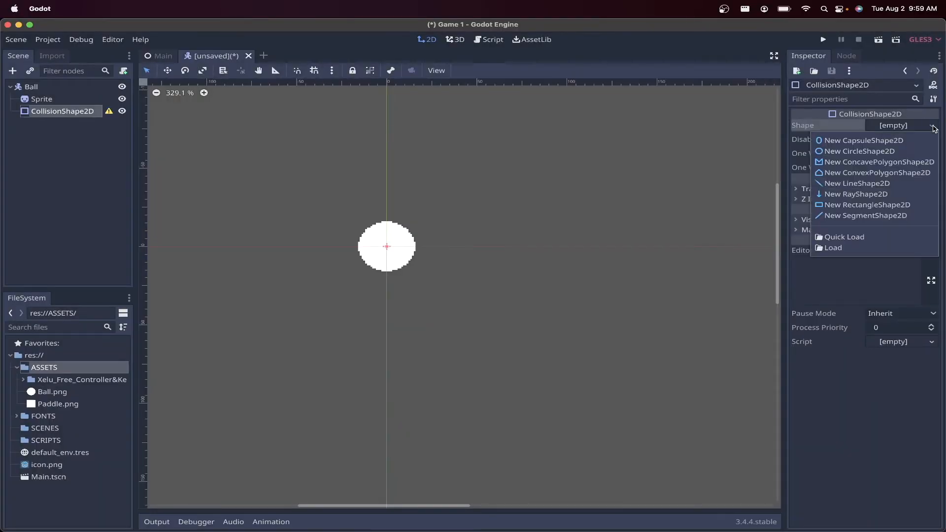
left_click(883, 156)
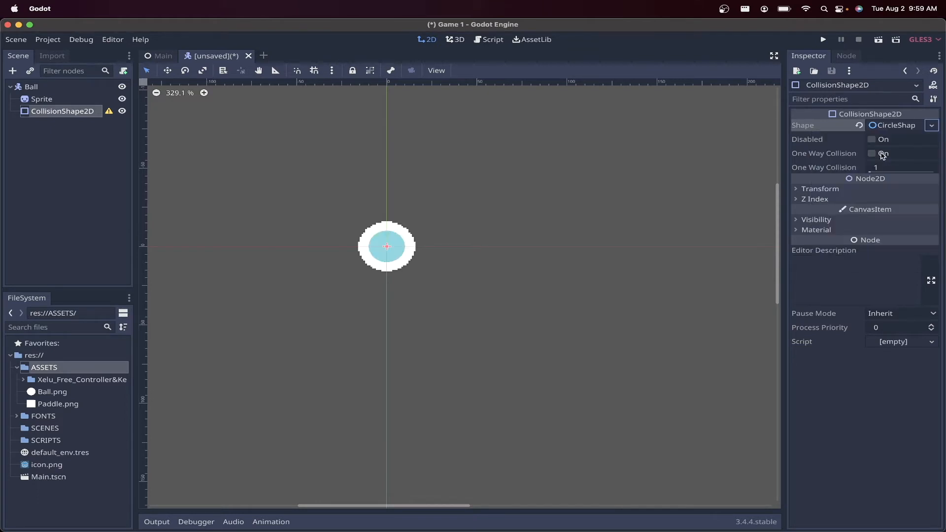
right_click(896, 129)
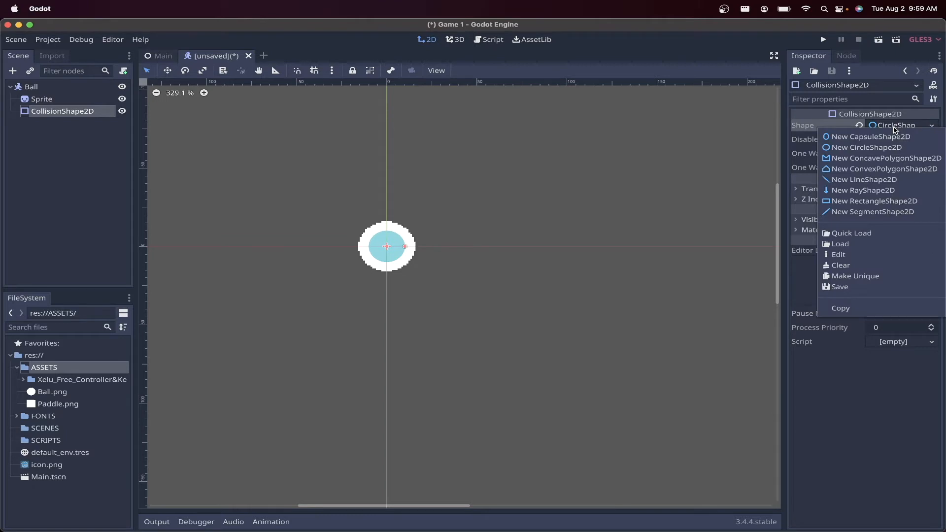
left_click(849, 254)
left_click(888, 125)
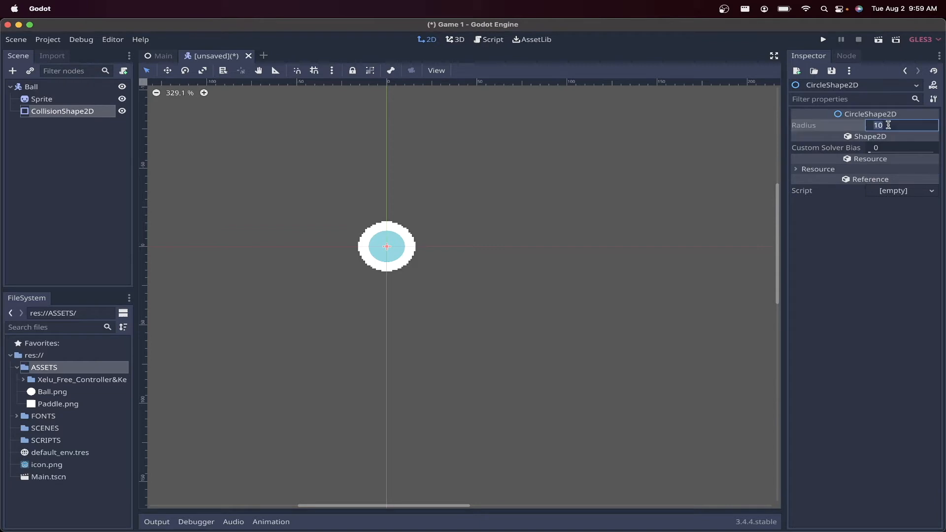
type("1")
key("Return")
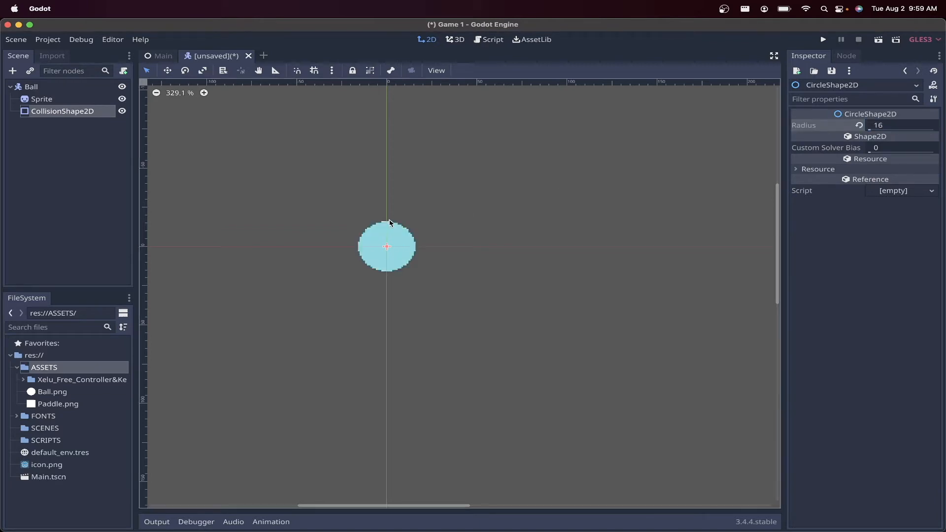
scroll(358, 268, "up", 11)
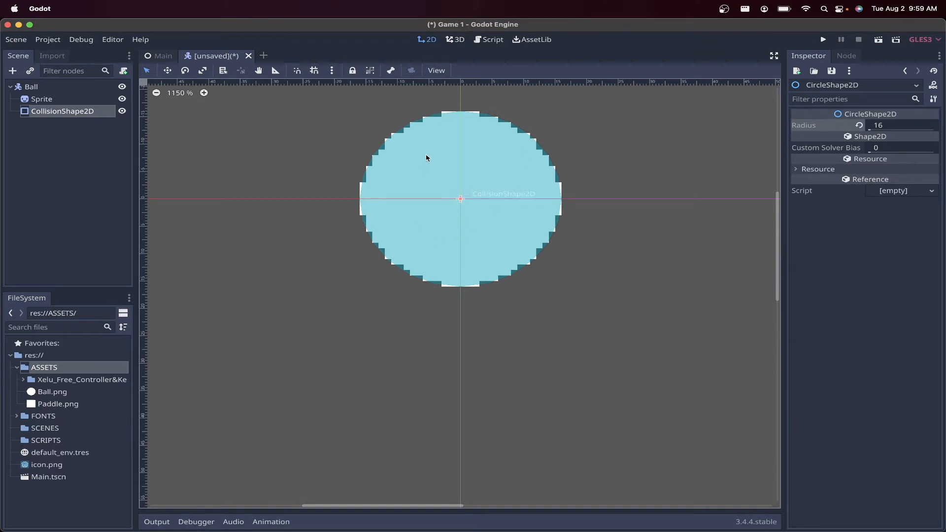
scroll(497, 182, "down", 5)
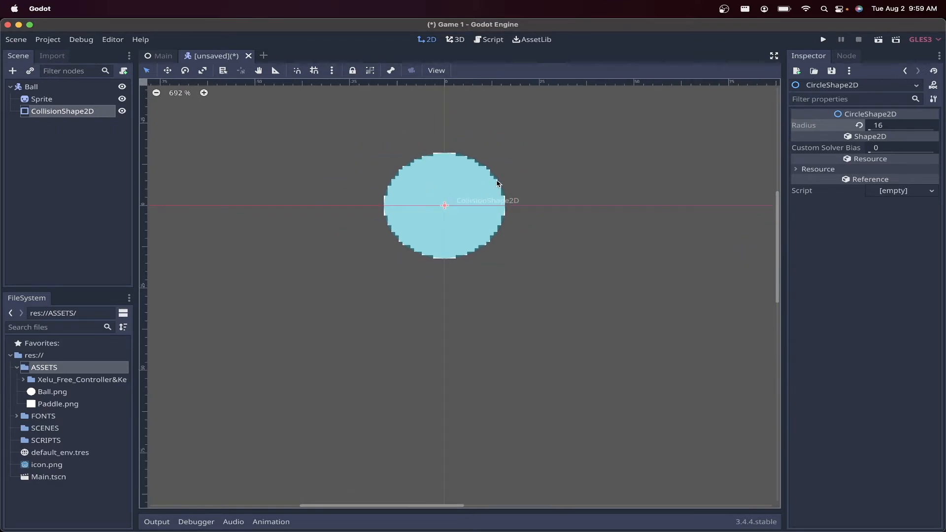
Save the Ball scene as Ball.tscn in the SCENES folder.
left_click(41, 100)
left_click(33, 88)
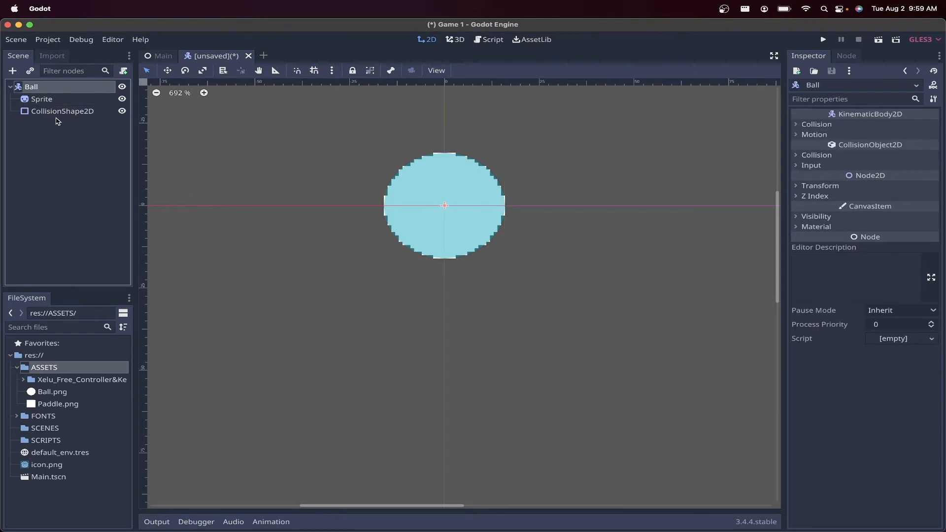
key("super+s")
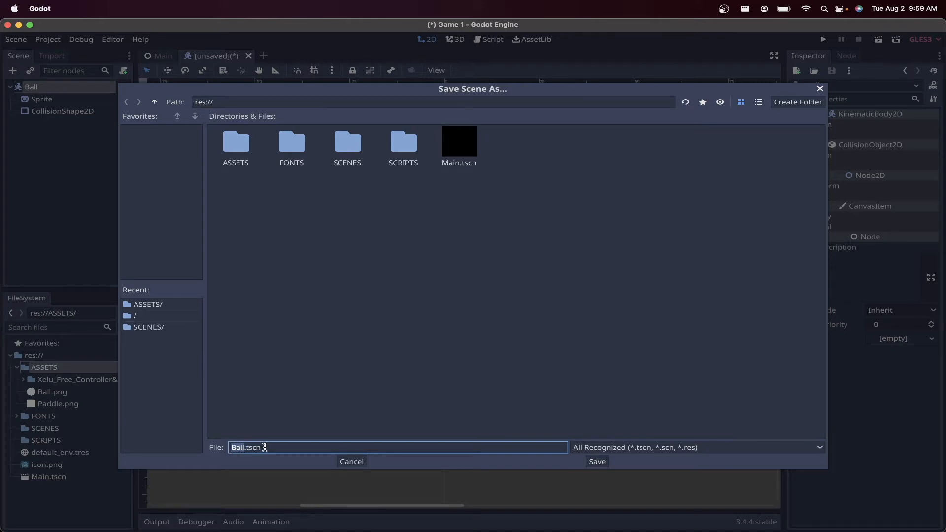
left_click(341, 148)
double_click(341, 147)
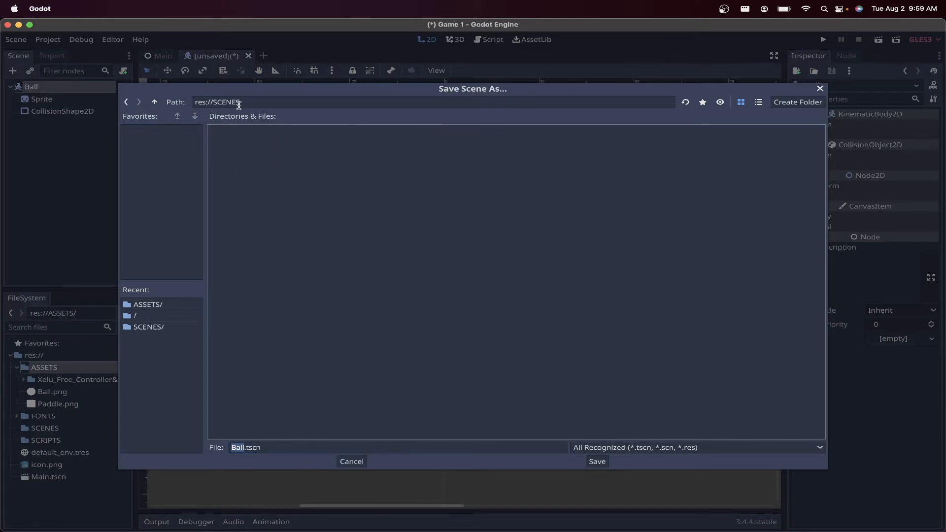
left_click(597, 461)
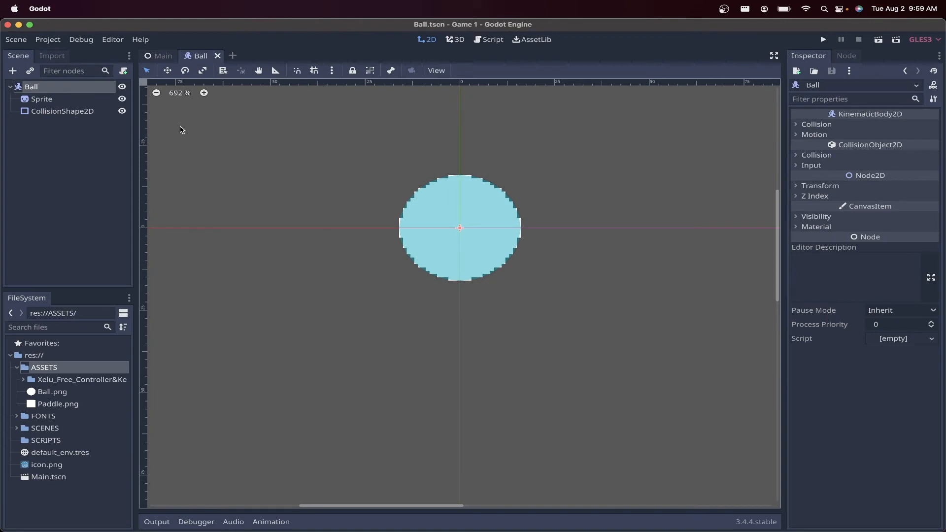
Create a new scene with a KinematicBody2D root node and rename the root to Player.
left_click(19, 44)
left_click(23, 56)
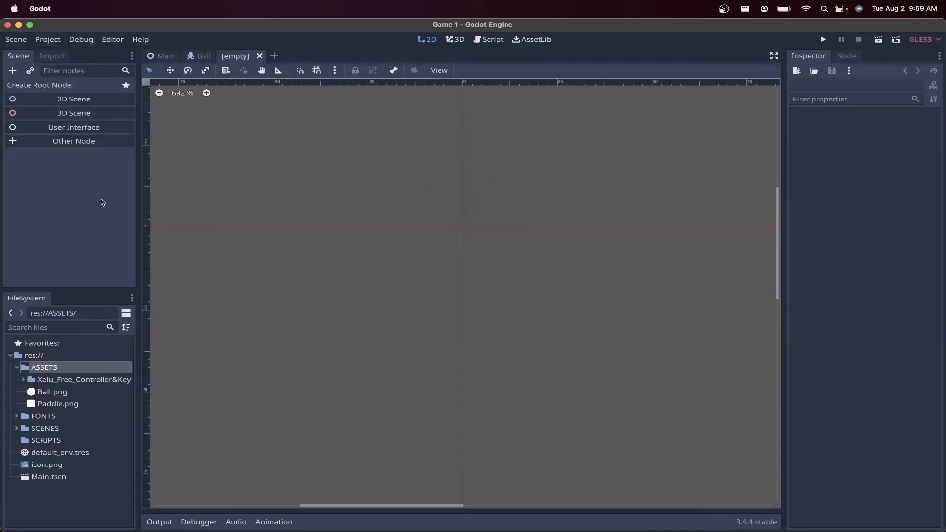
left_click(71, 141)
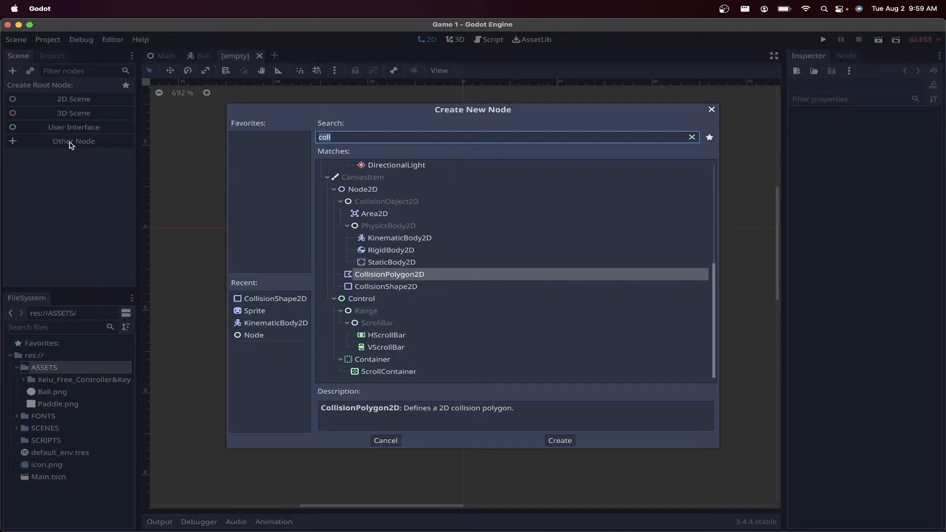
type("kin")
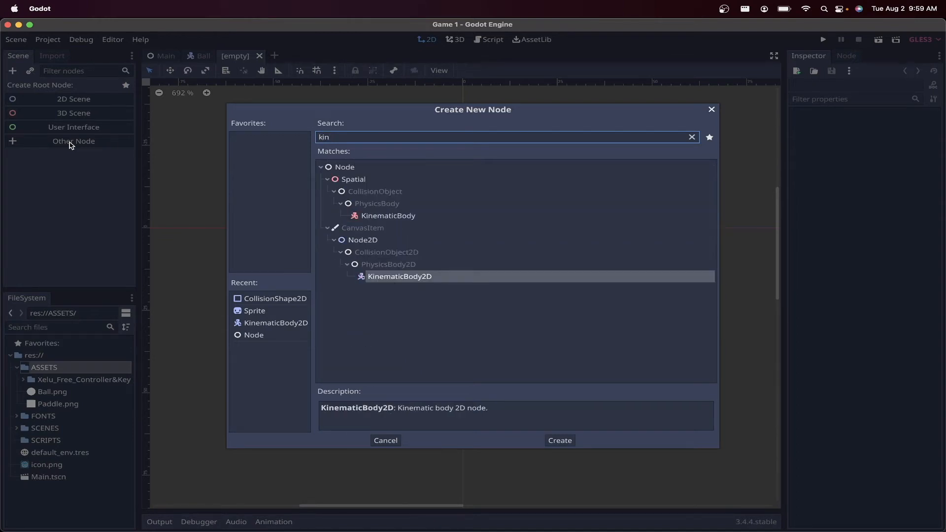
key("Return")
double_click(60, 90)
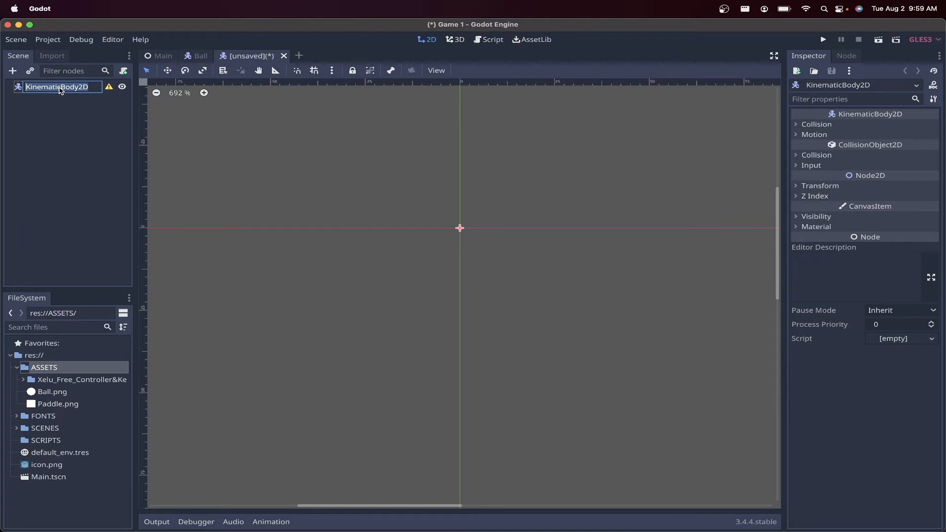
type("P")
key("Return")
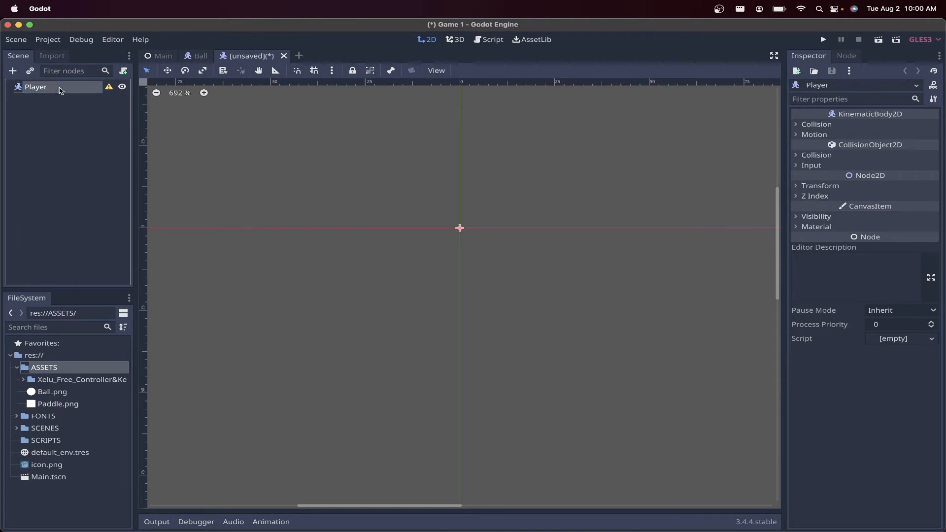
Add a Sprite node under Player and load Paddle.png from the ASSETS folder as its texture.
left_click(12, 71)
type("sprite")
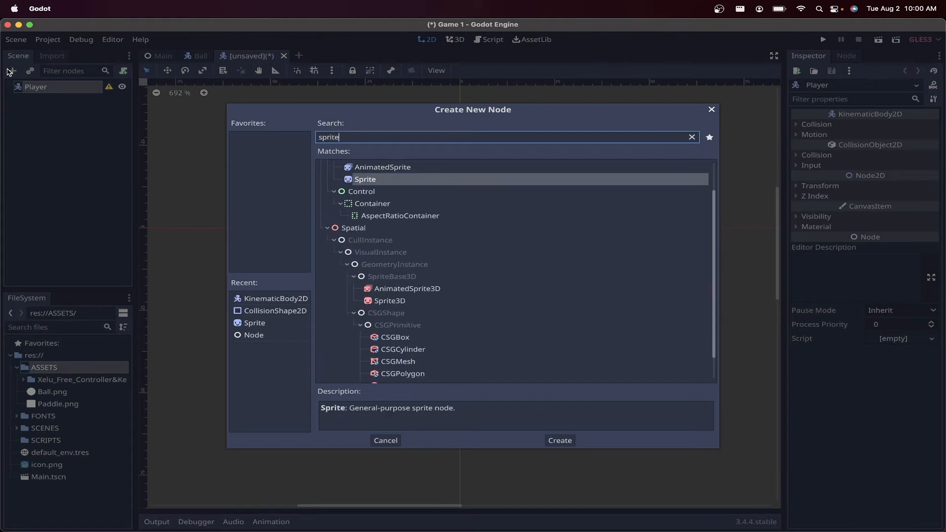
key("Return")
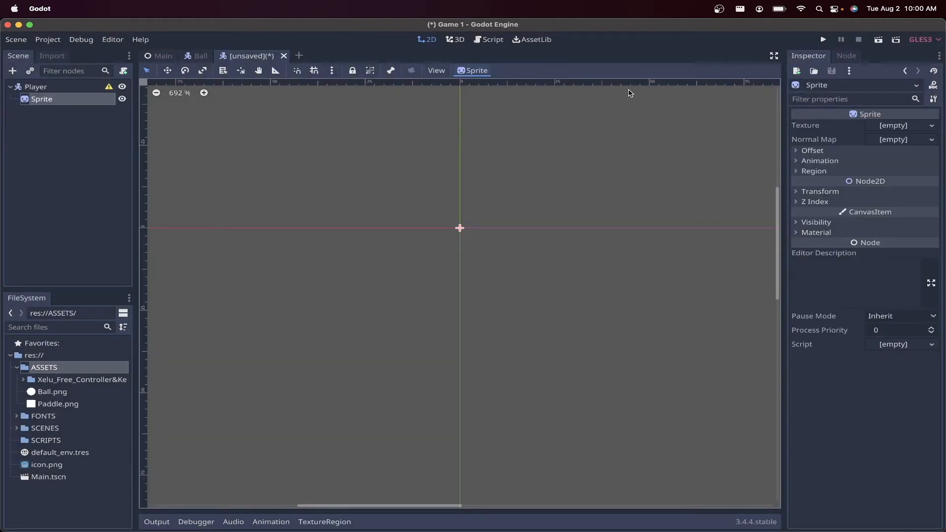
left_click(930, 126)
left_click(857, 302)
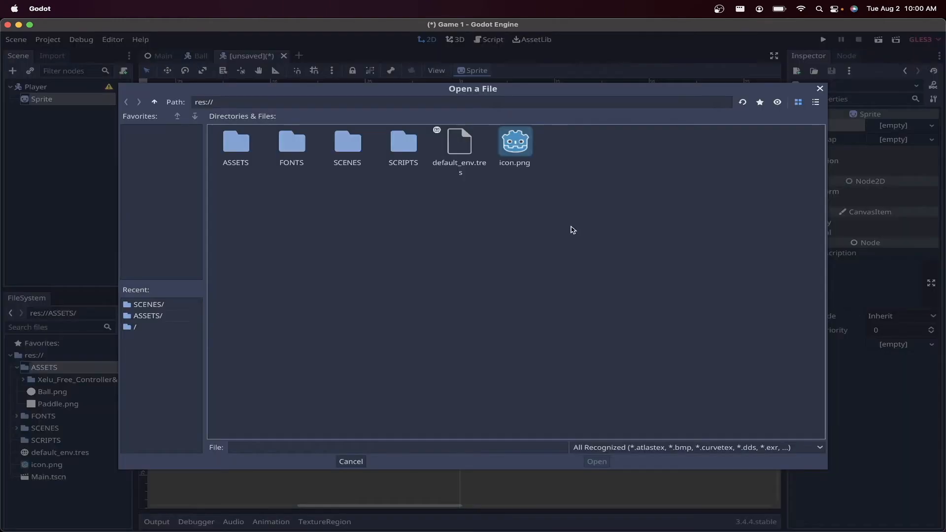
double_click(253, 159)
double_click(346, 150)
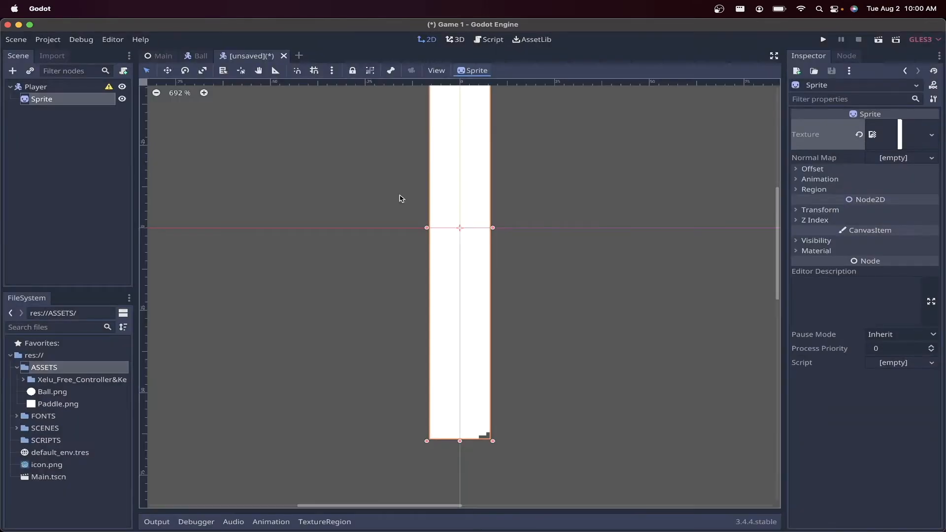
Add a CollisionShape2D node as a child of Player and assign it a new RectangleShape2D.
left_click(560, 271)
scroll(561, 270, "up", 1)
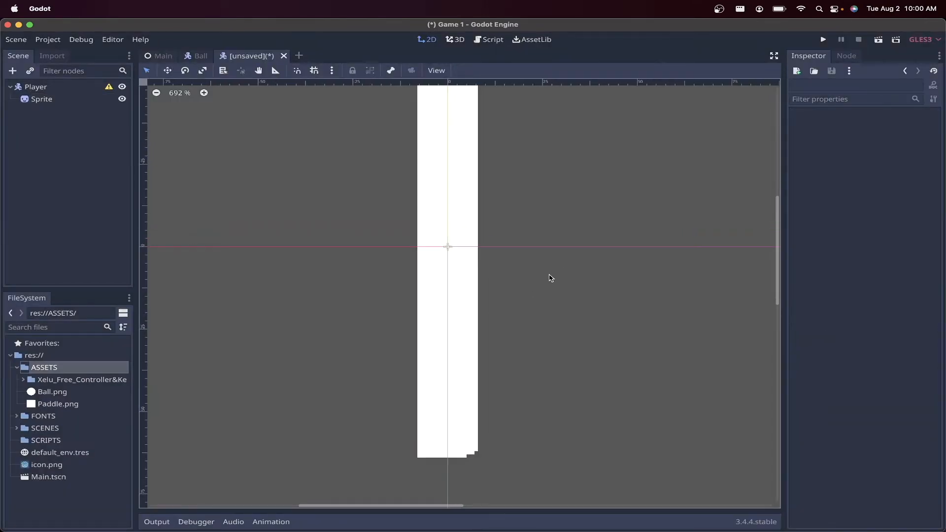
scroll(549, 278, "down", 5)
scroll(549, 277, "right", 3)
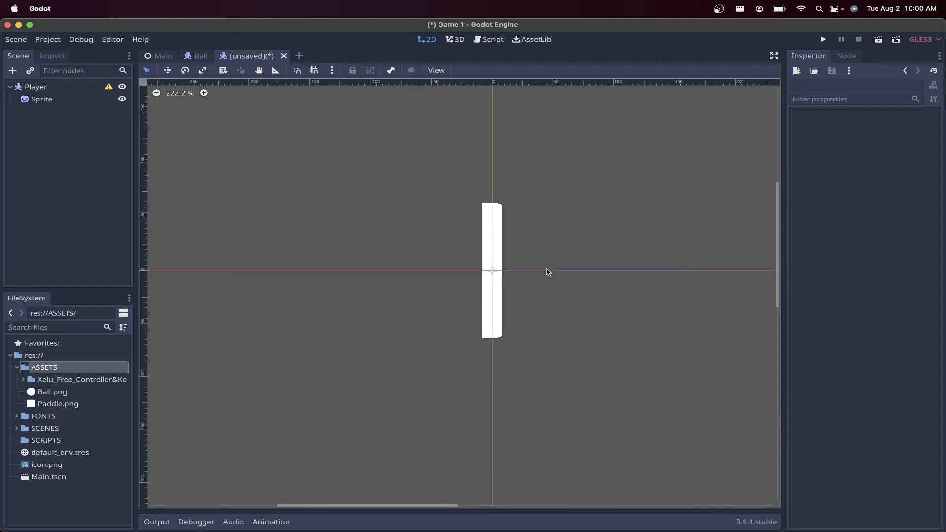
left_click(39, 89)
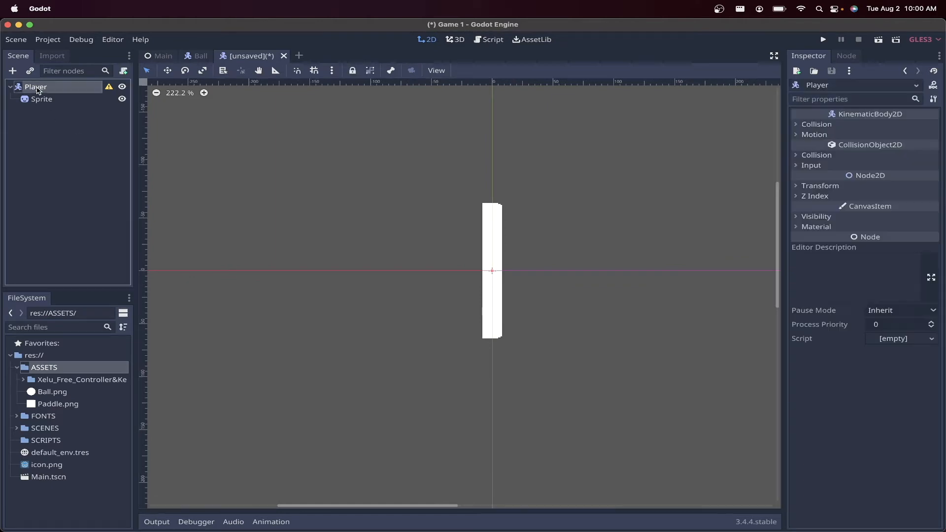
left_click(13, 71)
type("coll")
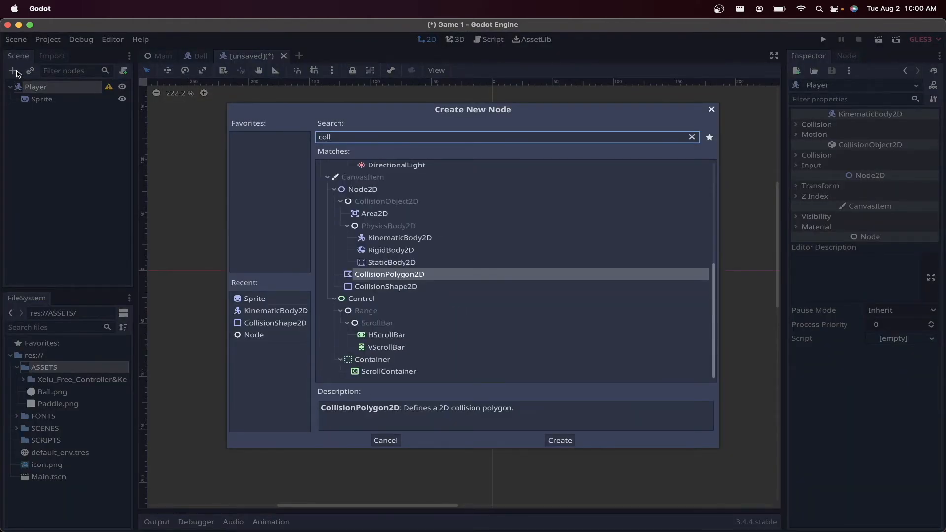
key("Down")
key("Return")
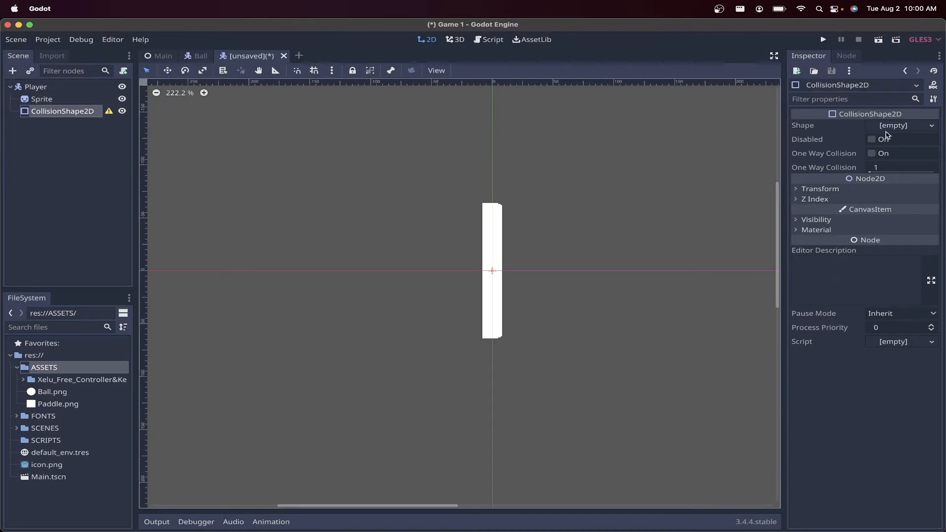
left_click(904, 126)
left_click(872, 205)
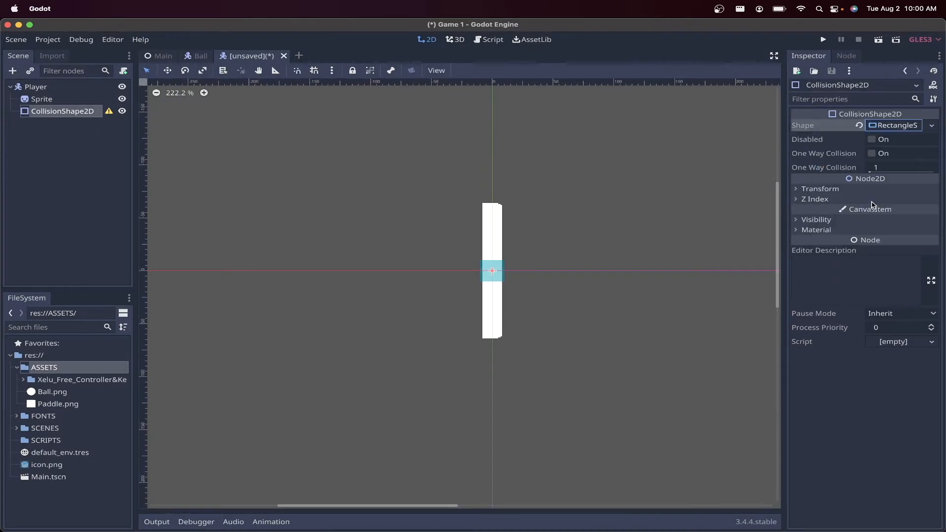
Edit the RectangleShape2D and set its extents to x 8 and y 64 to cover the paddle sprite.
left_click(894, 125)
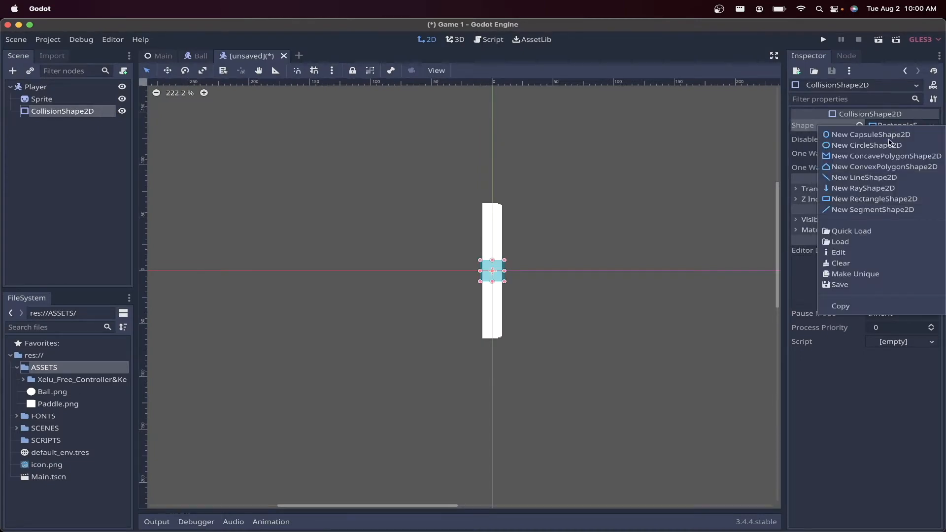
left_click(840, 252)
scroll(452, 283, "up", 4)
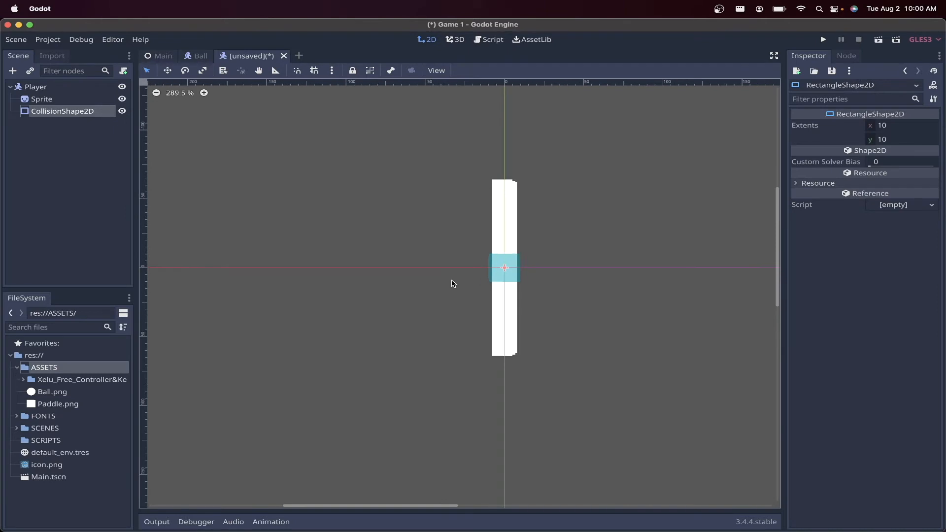
scroll(452, 284, "right", 3)
scroll(452, 283, "up", 2)
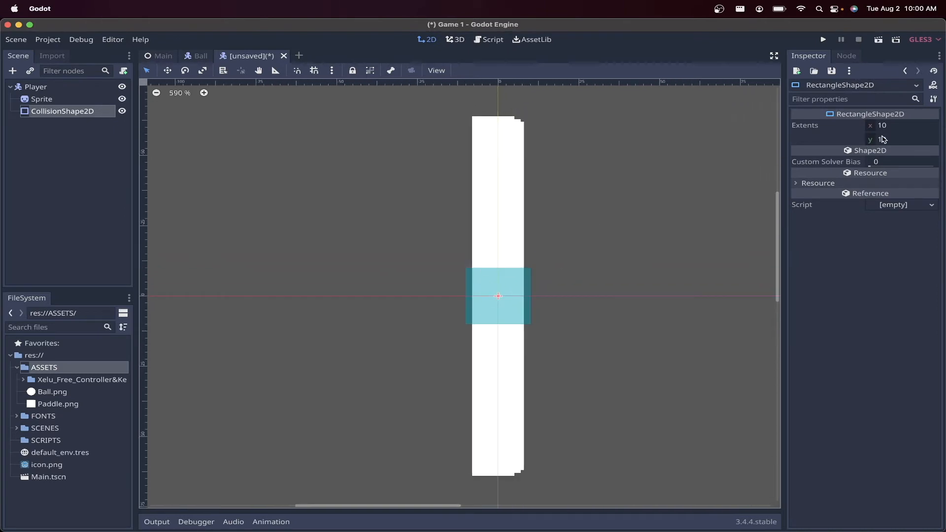
left_click(893, 126)
type("8")
key("Return")
left_click(892, 140)
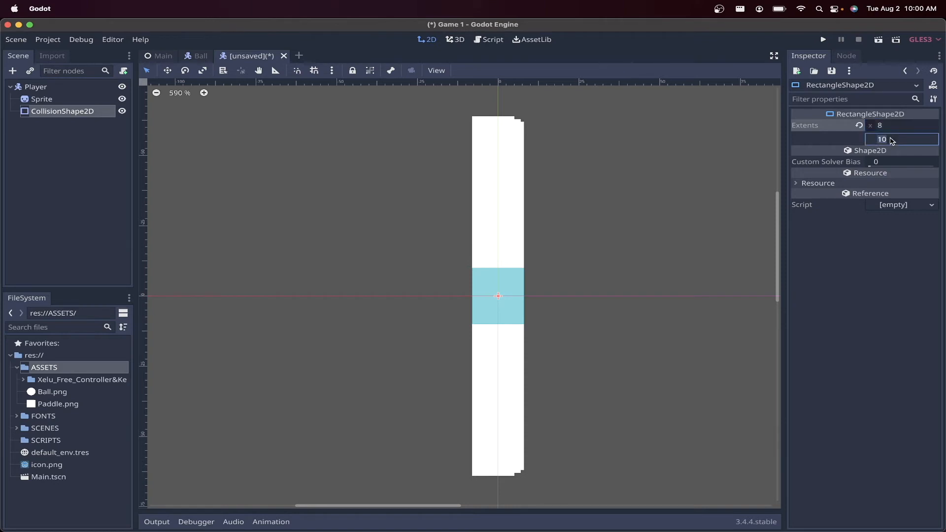
type("64")
key("Return")
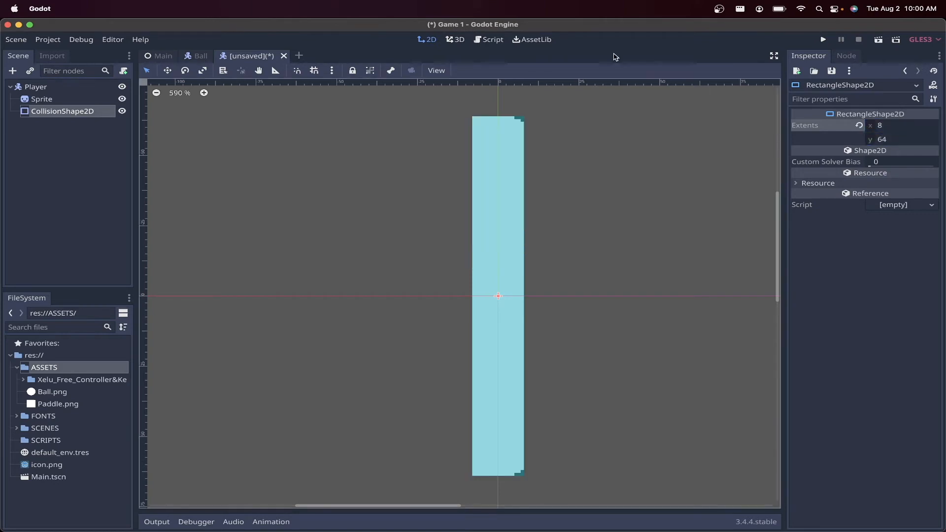
Save the Player scene as Player.tscn in the SCENES folder.
left_click(546, 126)
scroll(545, 125, "down", 3)
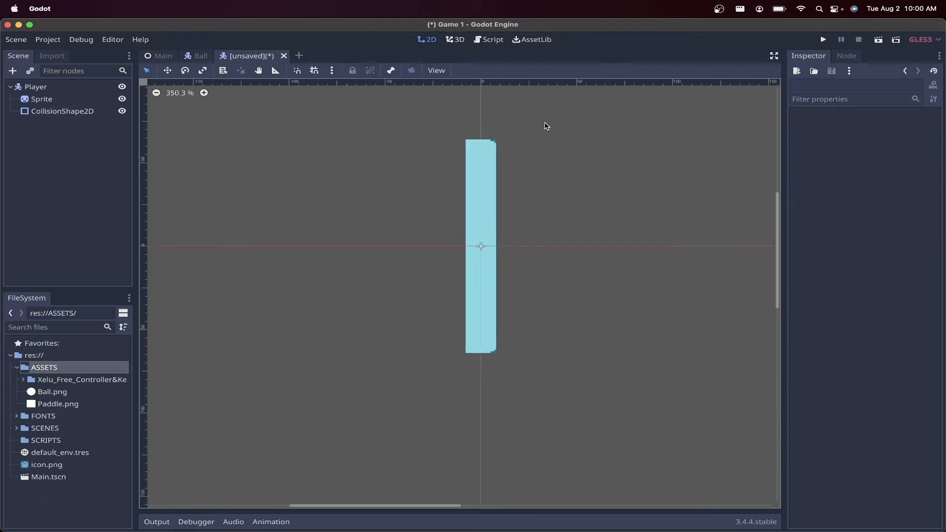
key("super+s")
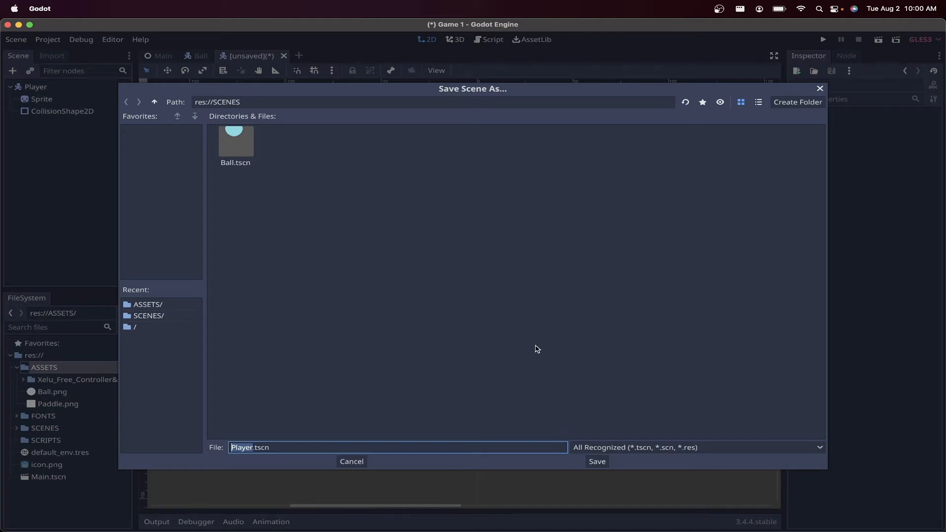
left_click(597, 462)
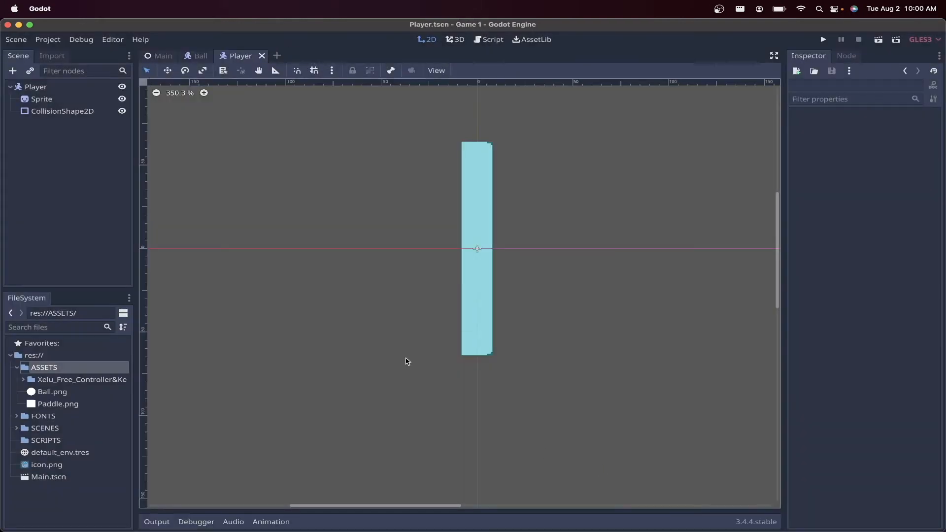
scroll(606, 358, "up", 1)
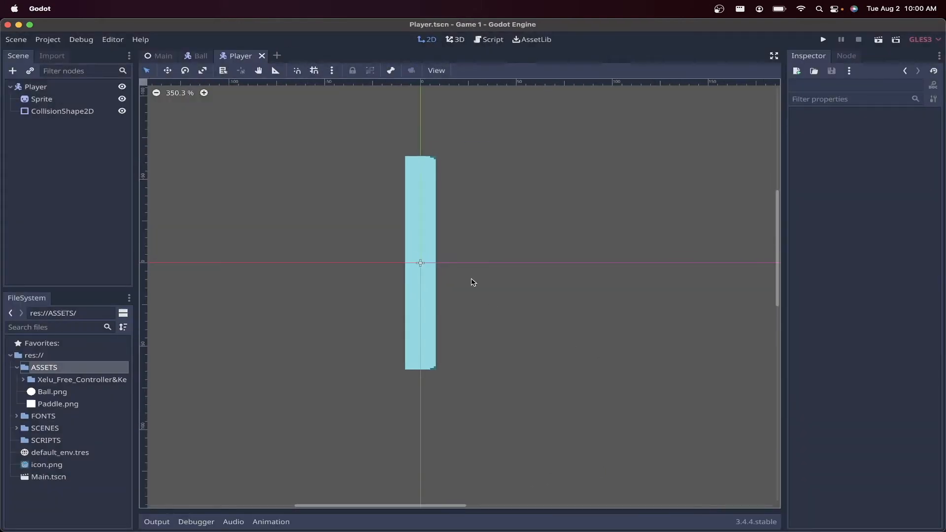
scroll(473, 282, "up", 1)
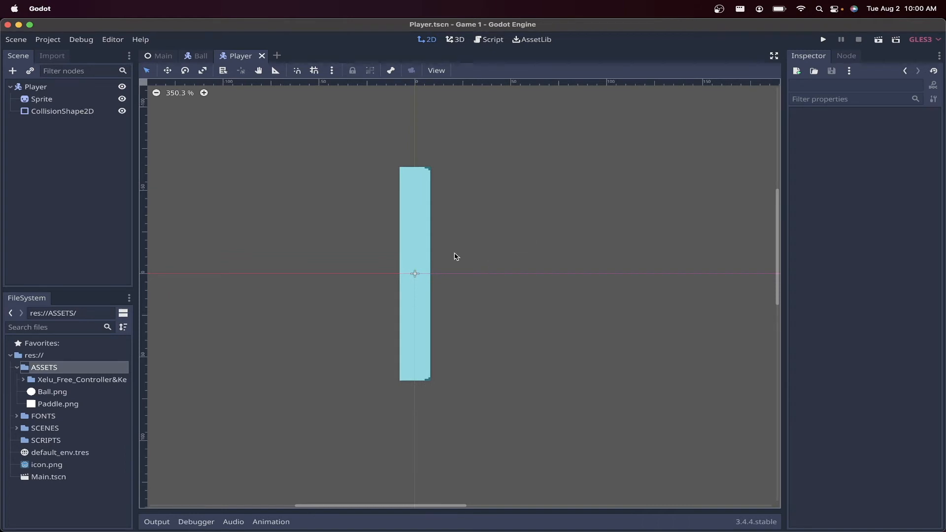
scroll(535, 250, "up", 1)
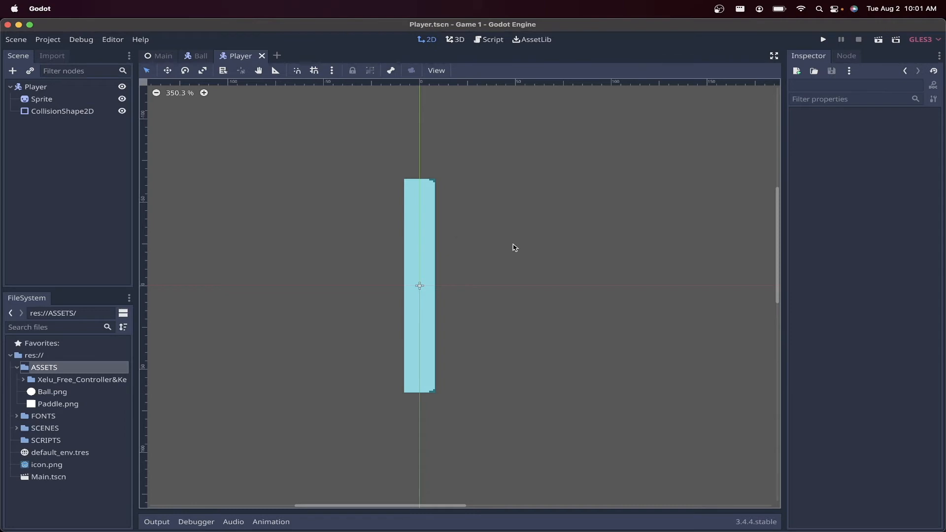
Instance the Player.tscn scene as a child of the Main node in the Main scene.
mouse_move(152, 59)
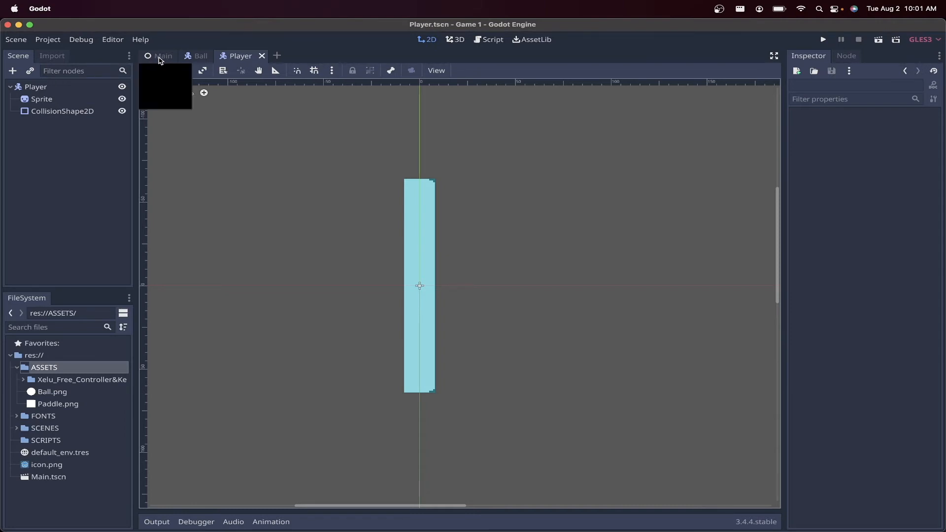
left_click(160, 60)
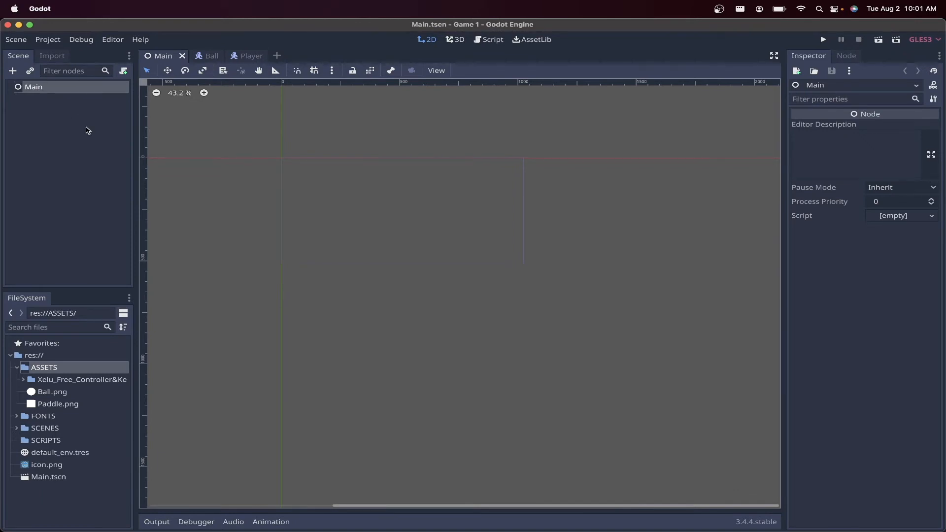
left_click(30, 71)
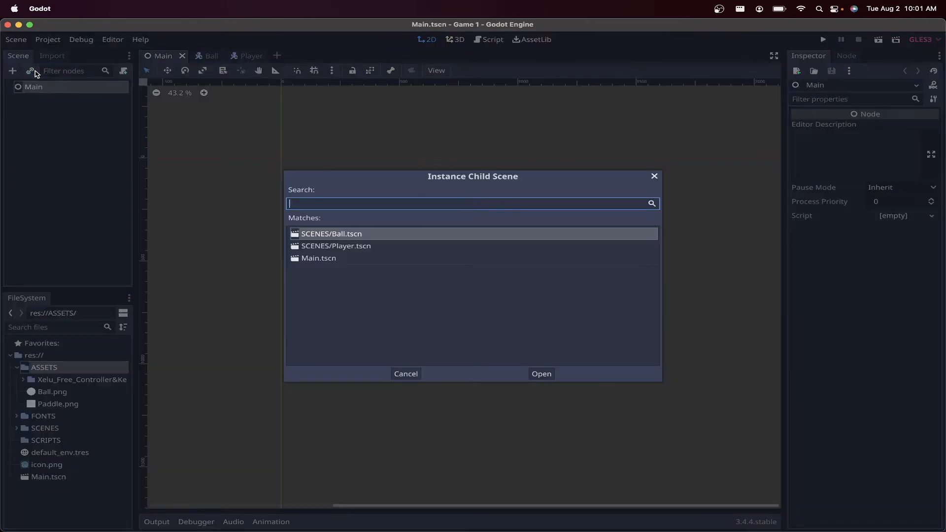
double_click(363, 246)
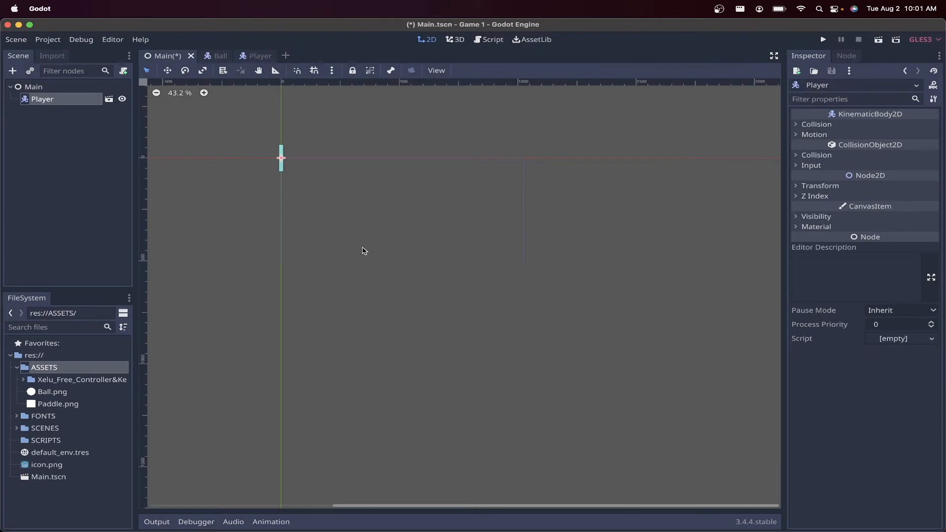
Set the Player instance's position in the Main scene to x 32 and y 256.
scroll(342, 177, "up", 5)
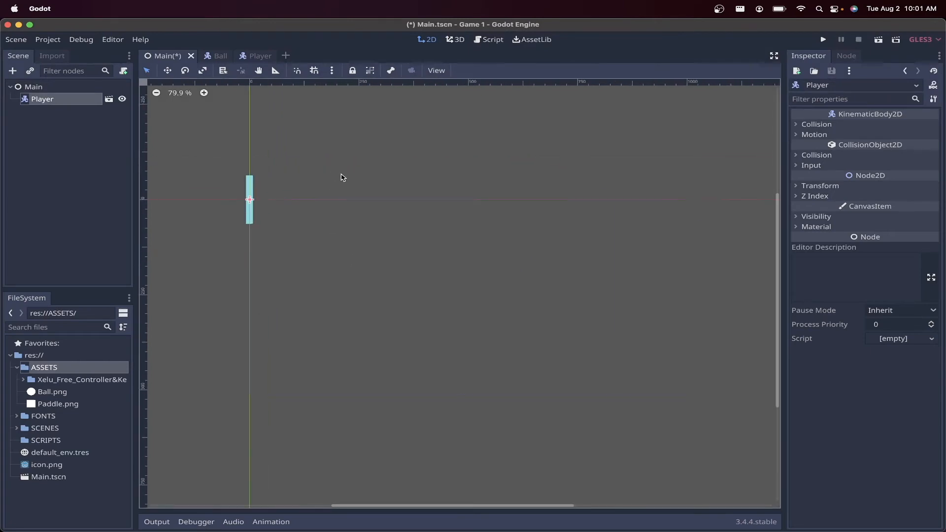
scroll(343, 177, "left", 2)
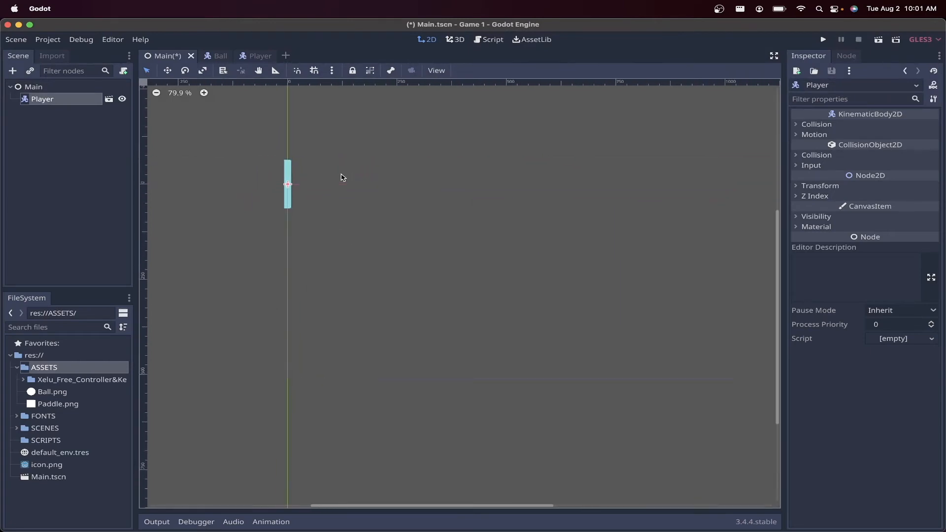
left_click(820, 187)
left_click(890, 199)
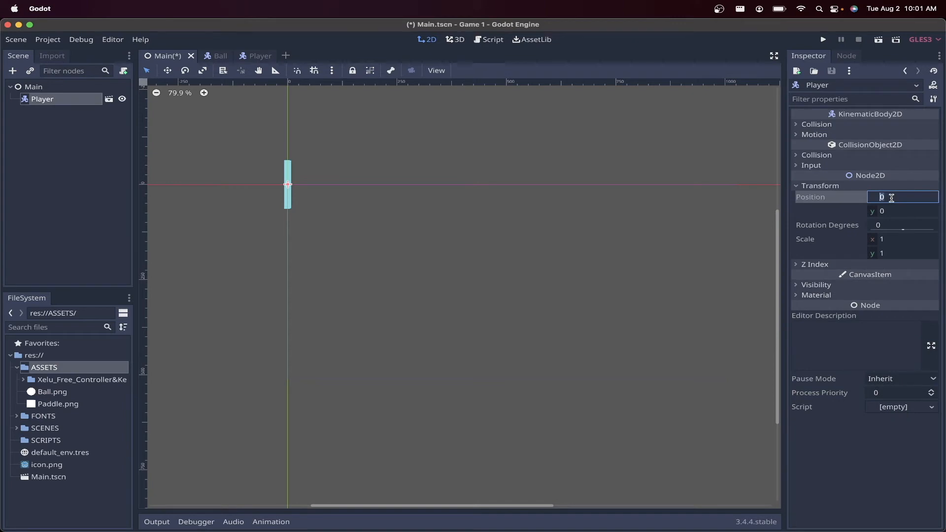
key("Tab")
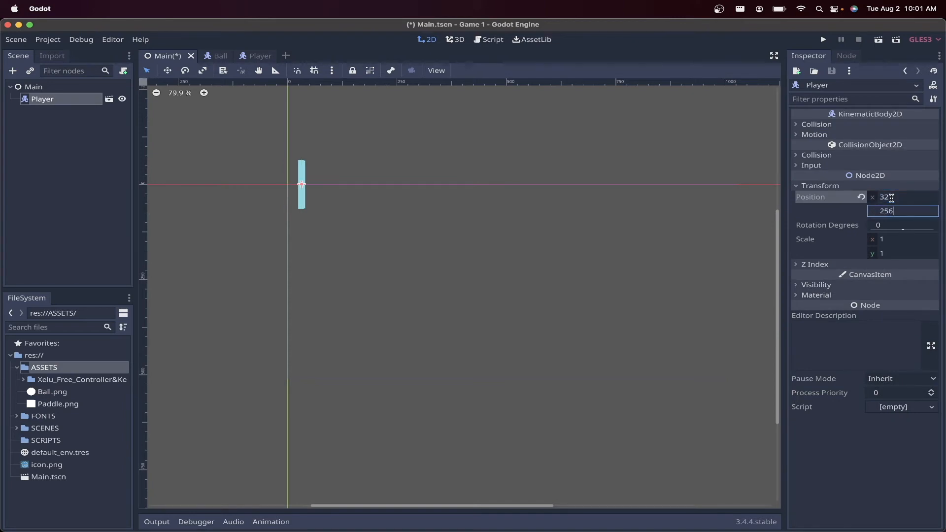
key("Return")
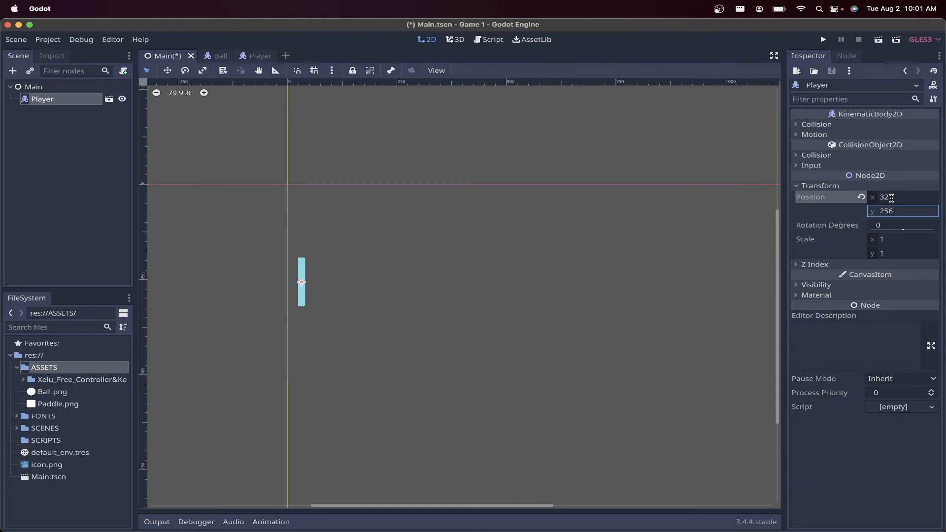
Instance the Ball.tscn scene as a child of the Main node.
left_click(51, 157)
left_click(37, 86)
left_click(33, 71)
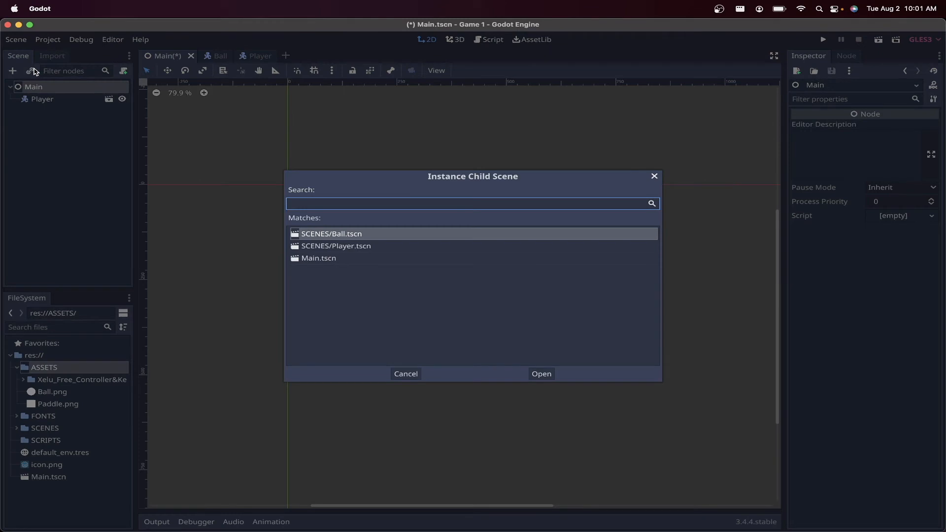
key("Return")
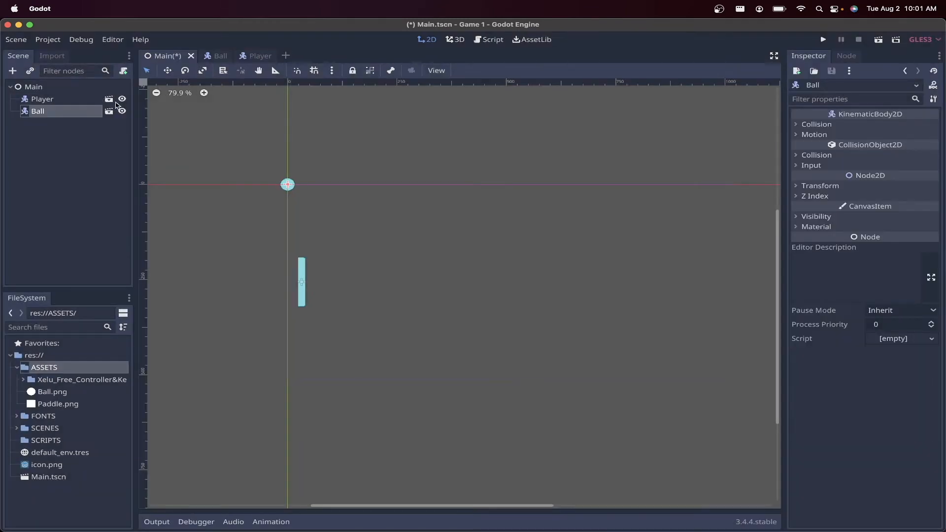
Set the Ball instance's position to x 512 and y 256, level with the Player, and save the Main scene.
left_click(819, 196)
left_click(818, 185)
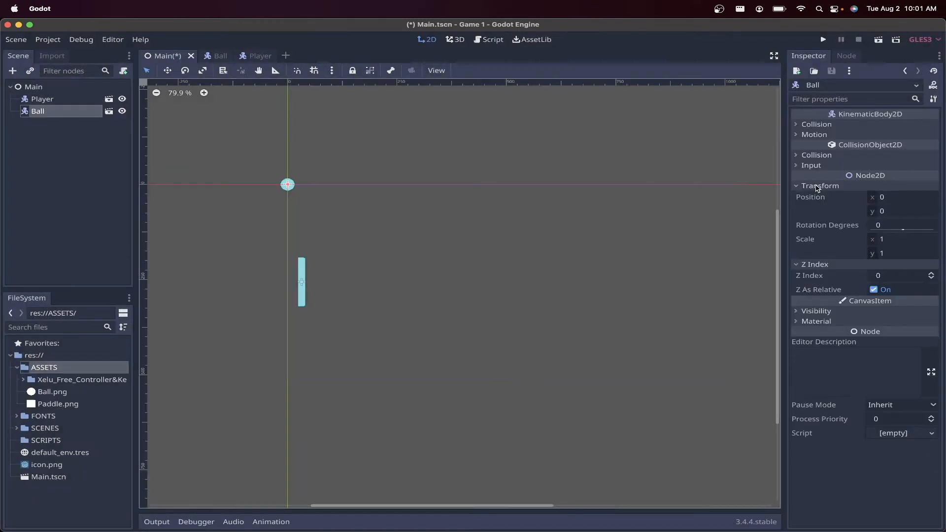
left_click(893, 197)
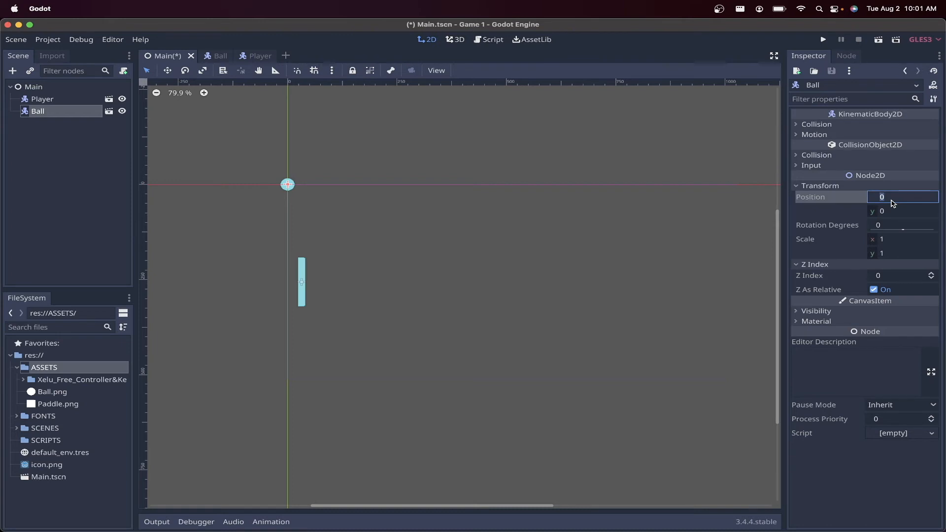
key("Tab")
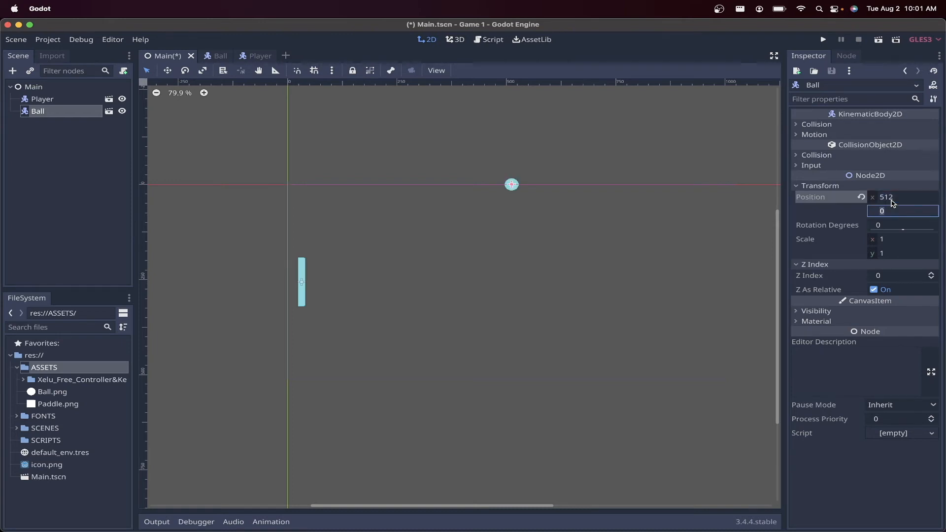
type("250")
key("Return")
left_click(422, 365)
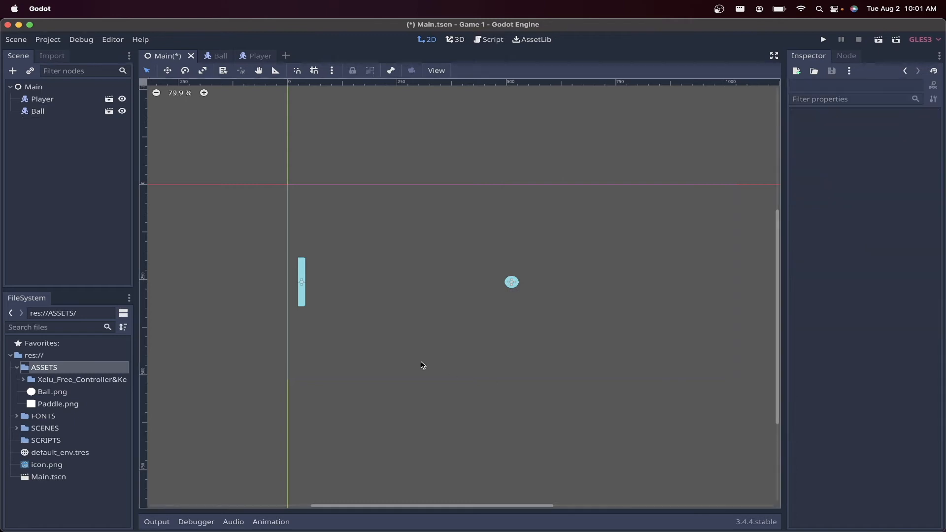
key("super+s")
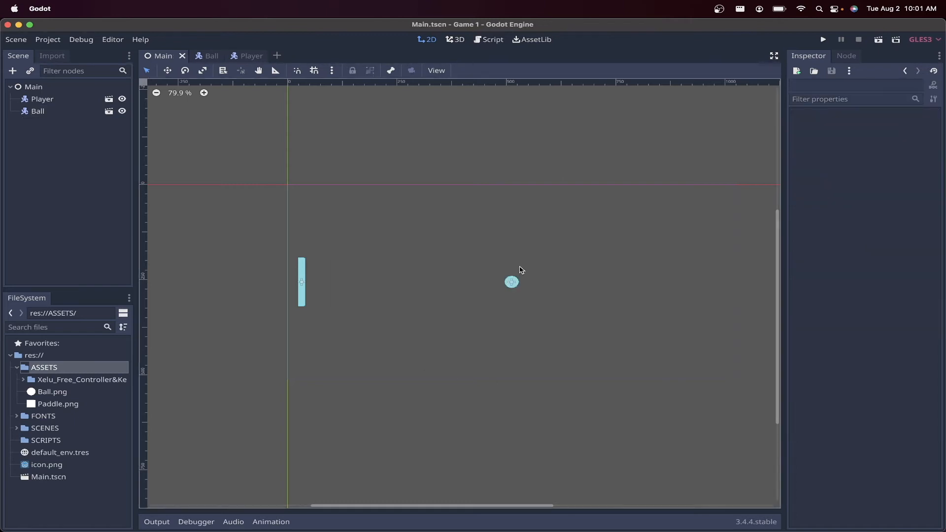
Run the project with the current scene as the main scene, then quit the game window.
left_click(822, 40)
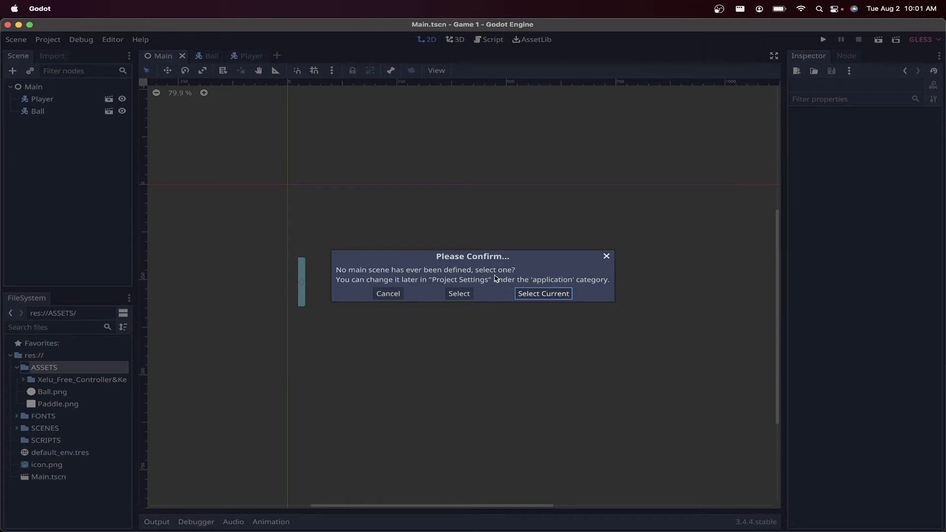
left_click(537, 295)
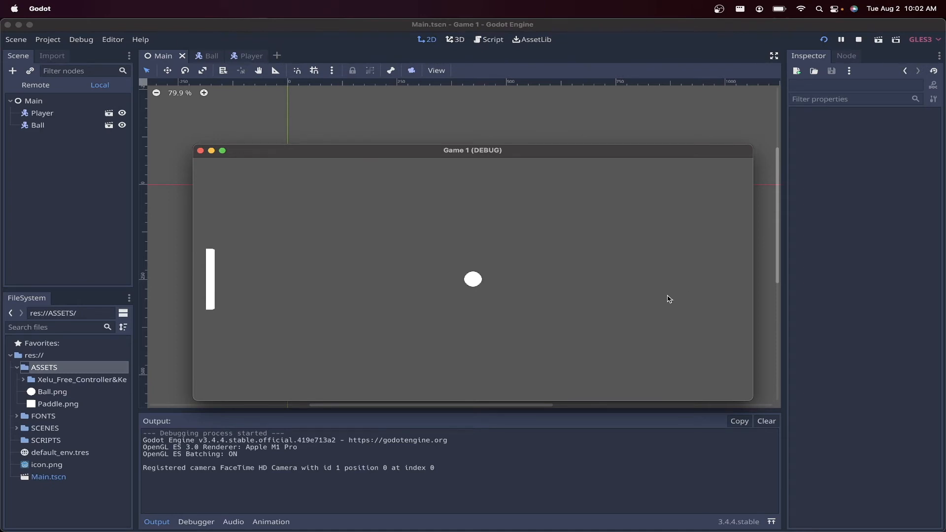
key("super+q")
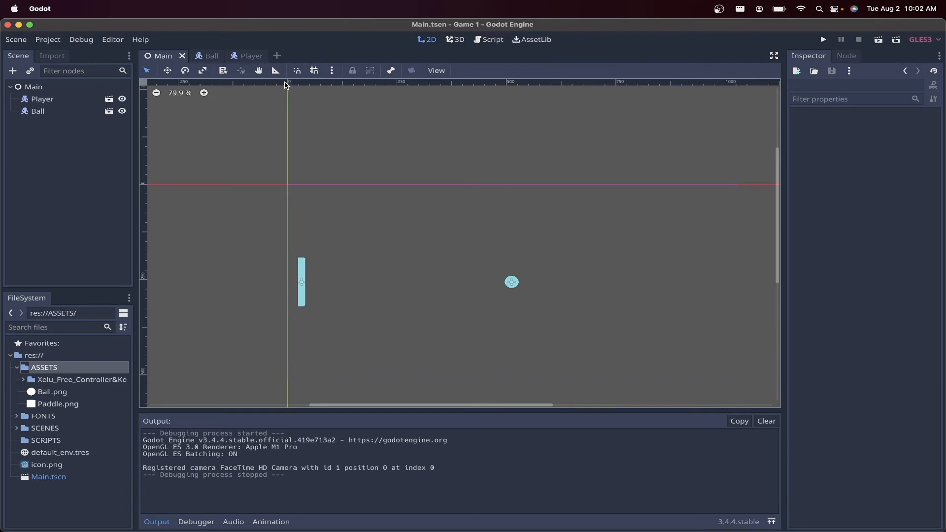
Create a new scene with a Node2D root node and rename the root to Level.
left_click(16, 39)
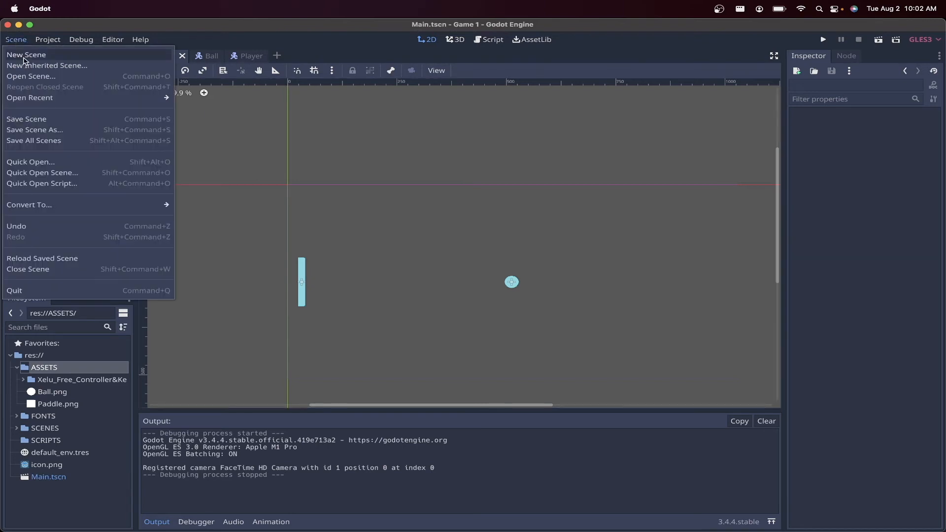
left_click(25, 54)
left_click(49, 146)
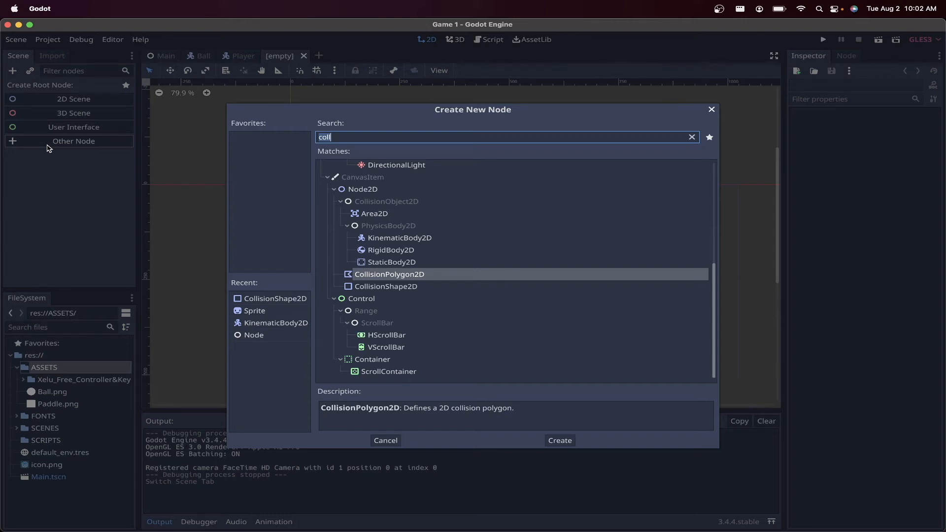
type("node")
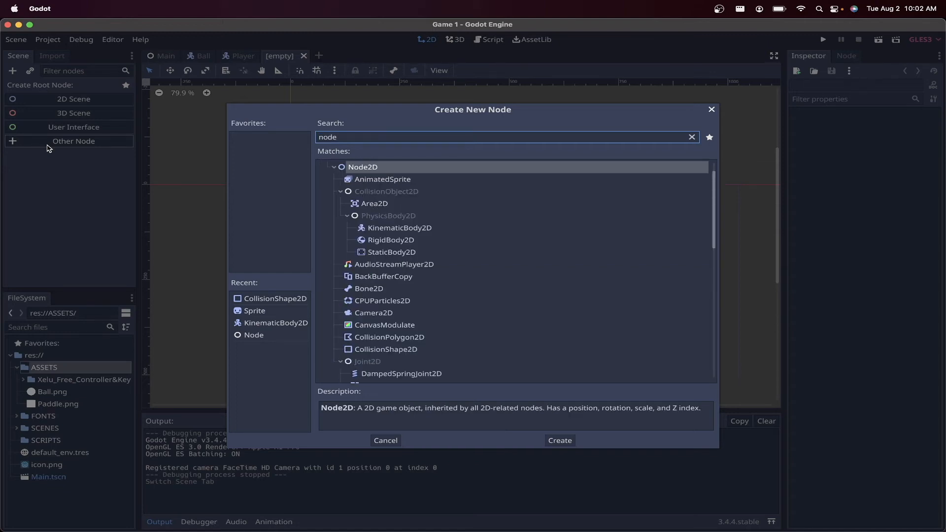
key("Return")
double_click(51, 92)
type("L")
key("Return")
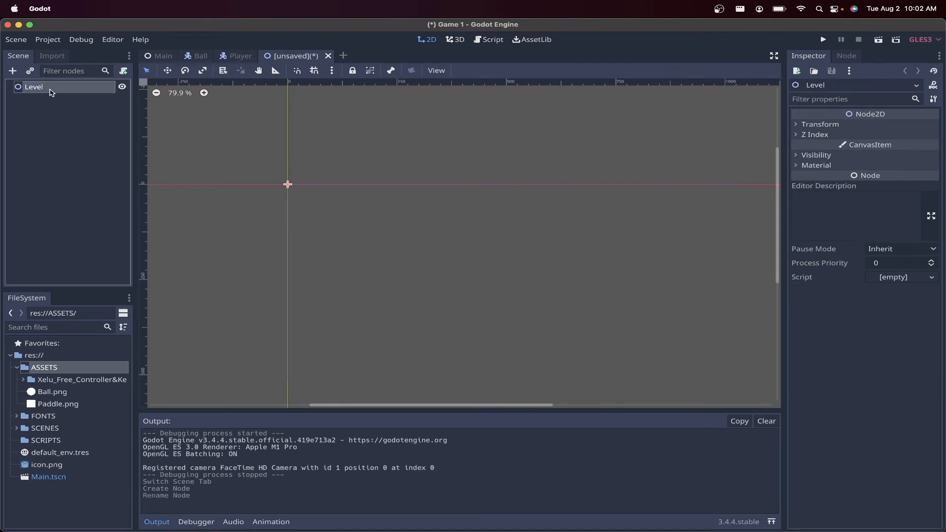
Add a StaticBody2D child to the Level node and rename it TopWall.
left_click(13, 71)
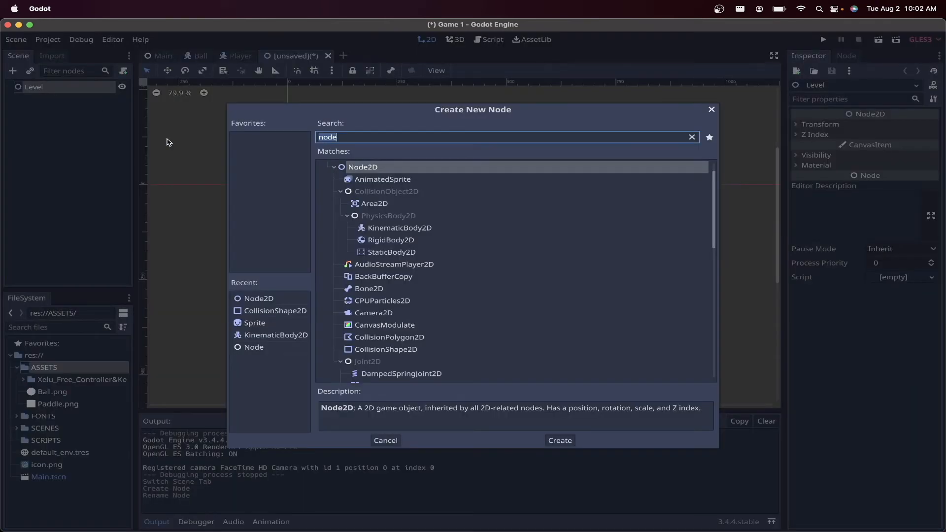
type("static")
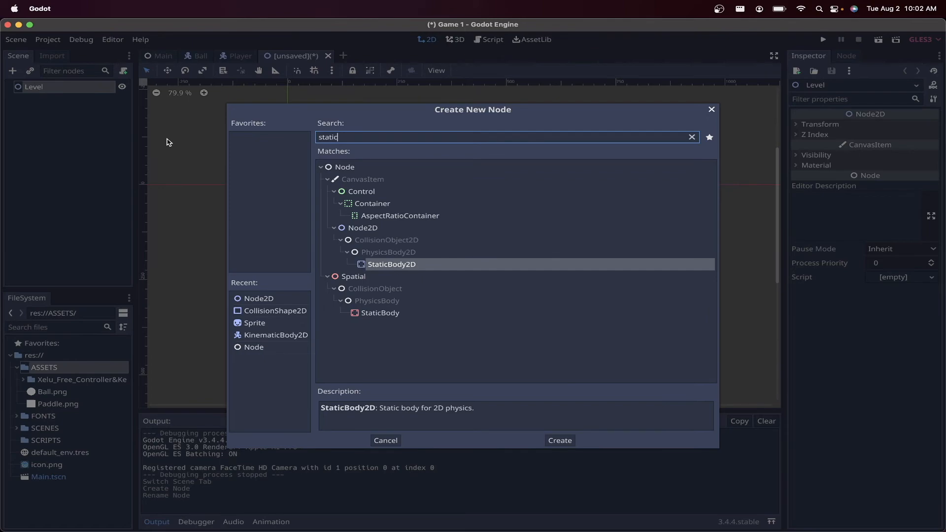
key("Return")
double_click(76, 100)
type("TopWall")
key("Return")
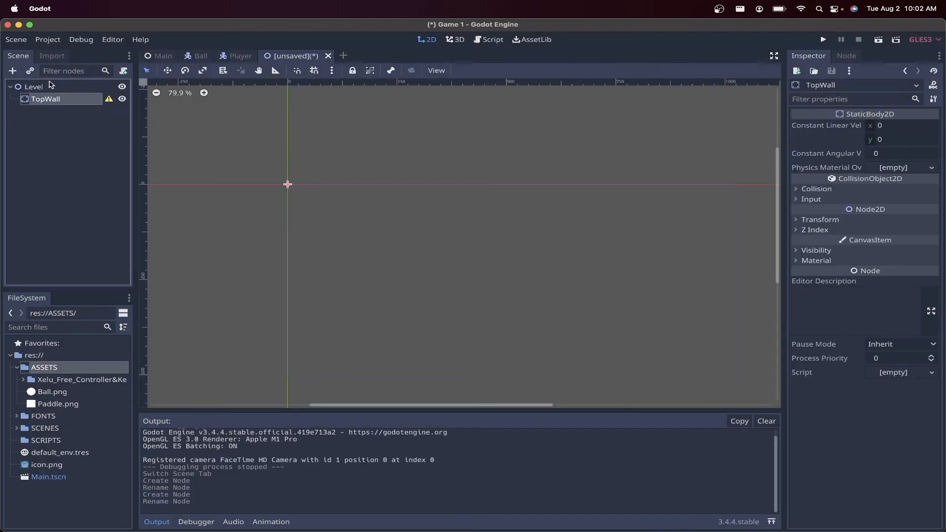
Add a CollisionShape2D child to TopWall and give it a new RectangleShape2D shape.
left_click(13, 71)
type("coll")
key("Down")
key("Return")
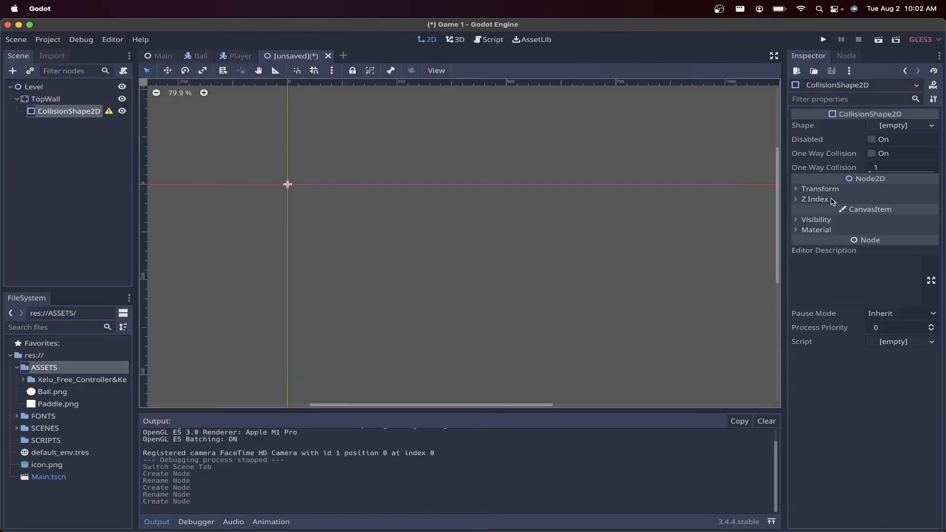
left_click(887, 126)
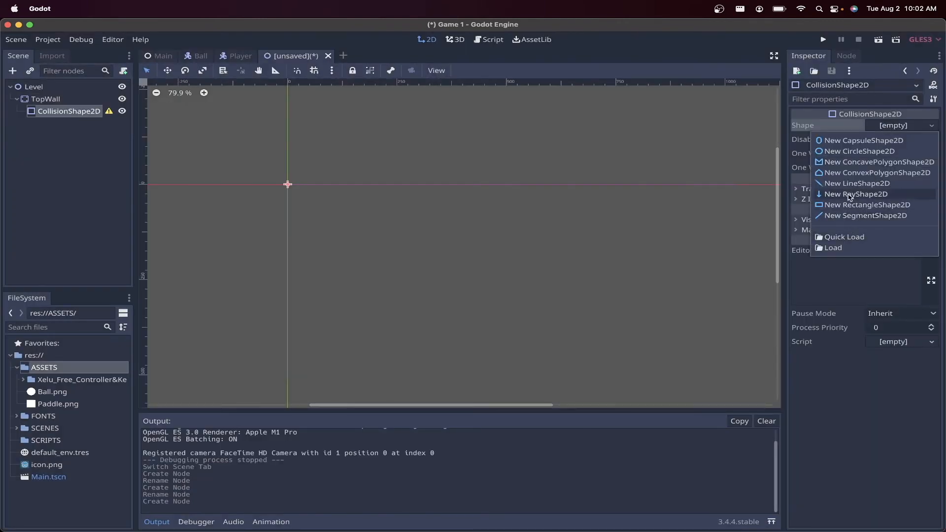
left_click(867, 205)
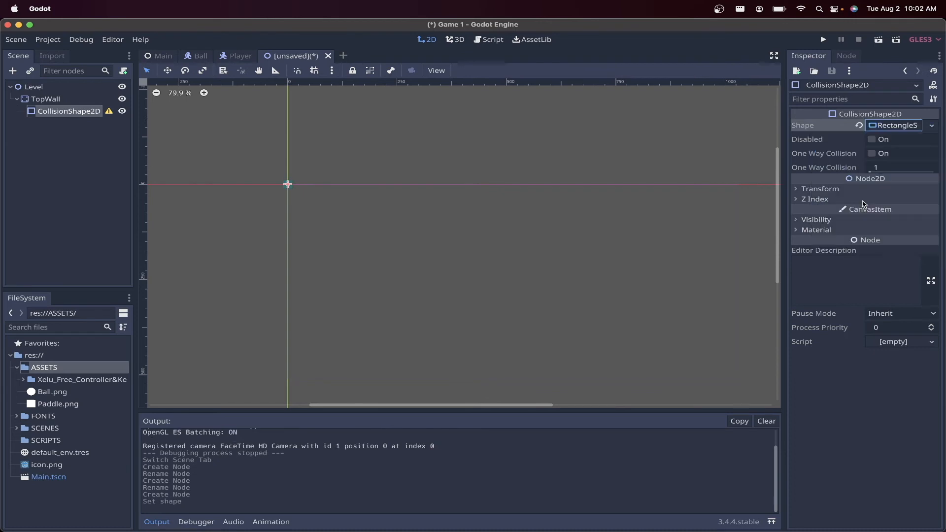
Edit the top wall's RectangleShape2D and set its extents to x 256 and y 8.
left_click(902, 124)
left_click(838, 254)
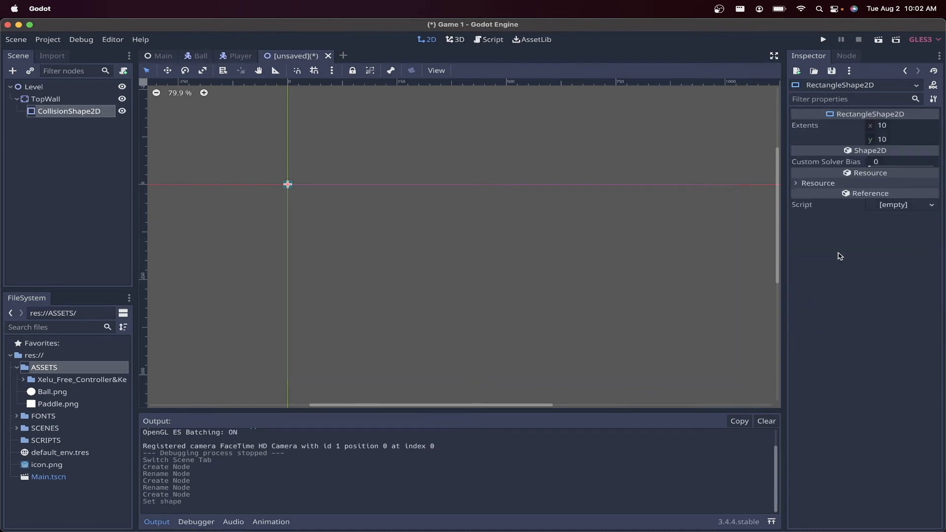
left_click(888, 128)
type("8")
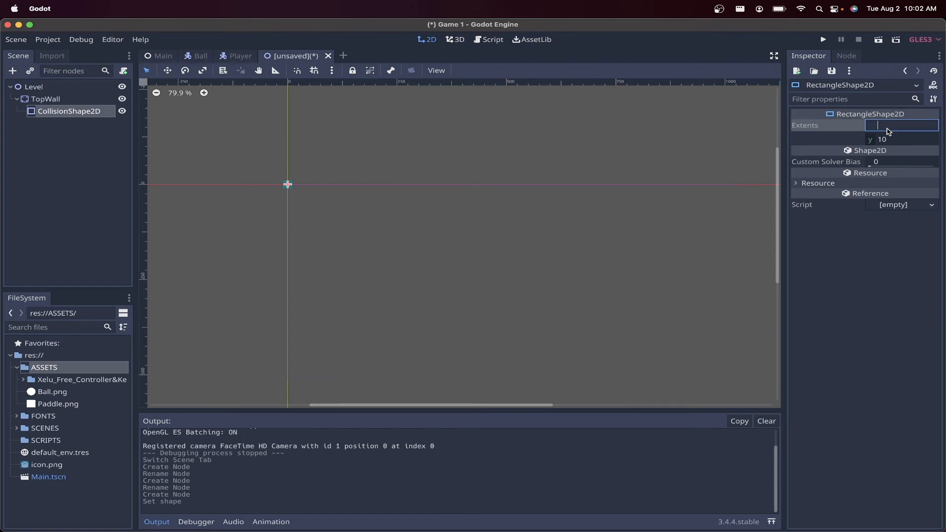
left_click(891, 138)
type("8")
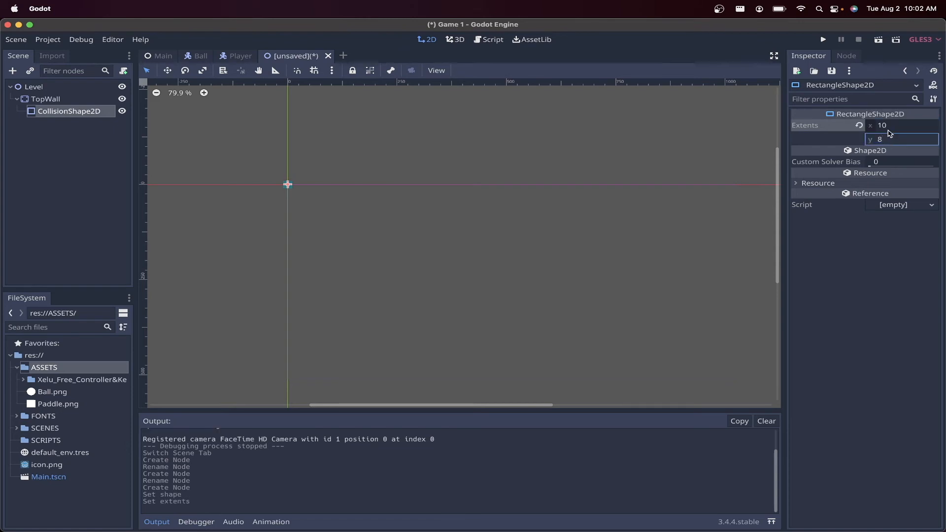
left_click(887, 126)
type("25")
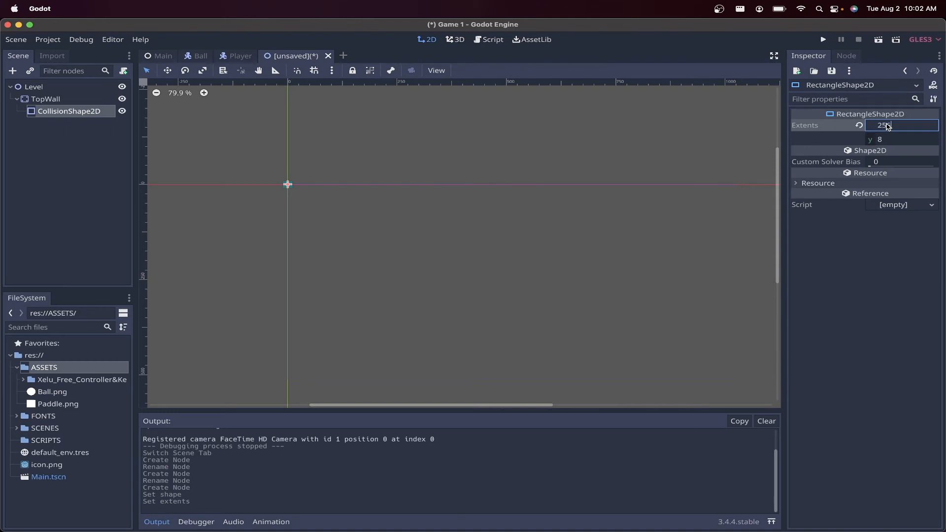
type("6")
key("Return")
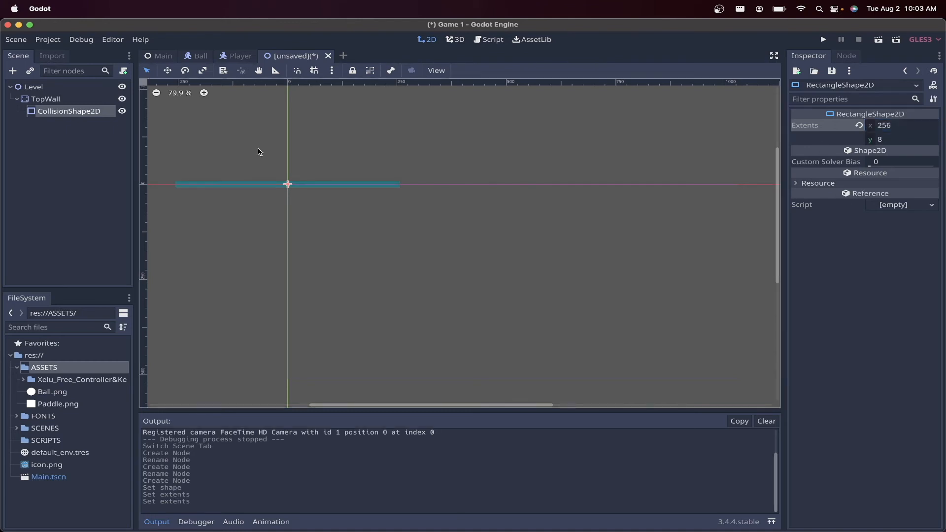
Set the TopWall node's x position to 512.
left_click(39, 100)
left_click(818, 219)
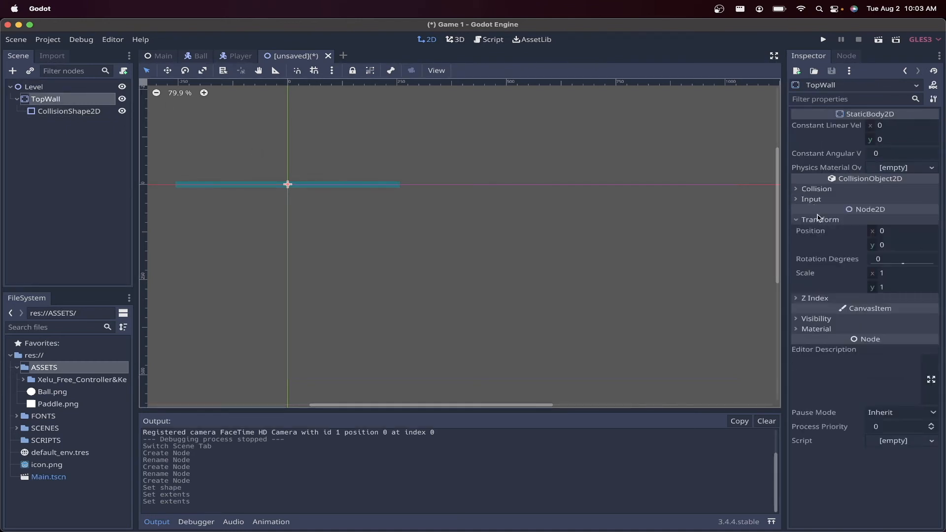
left_click(899, 232)
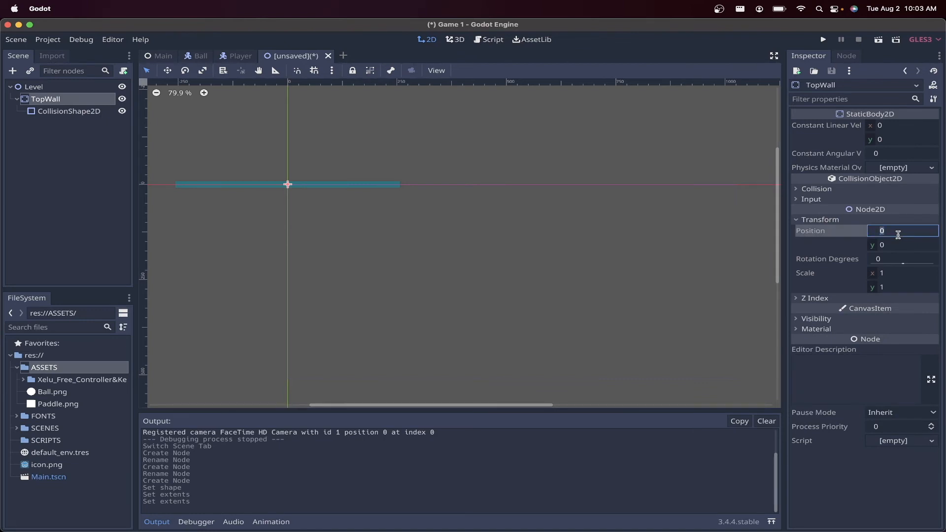
key("Return")
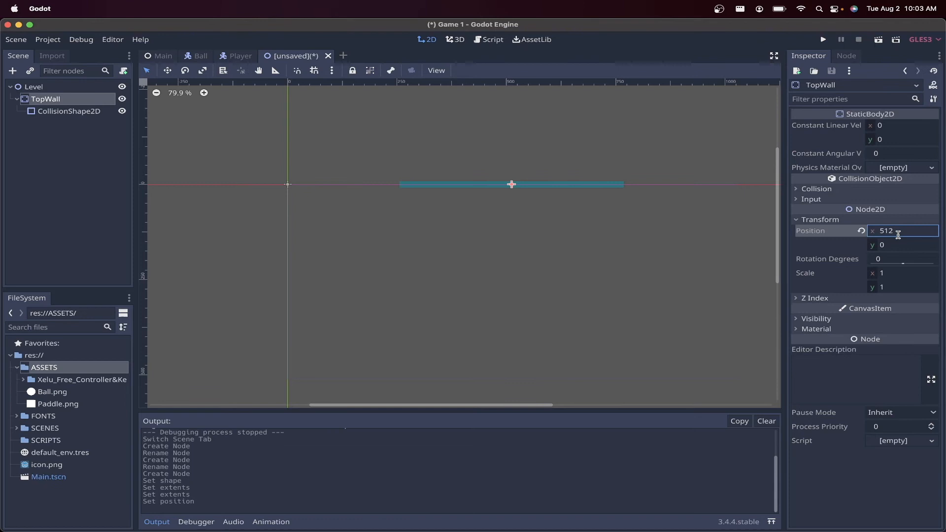
Edit the top wall's collision rectangle again and set its x extent to 512.
left_click(69, 112)
right_click(889, 126)
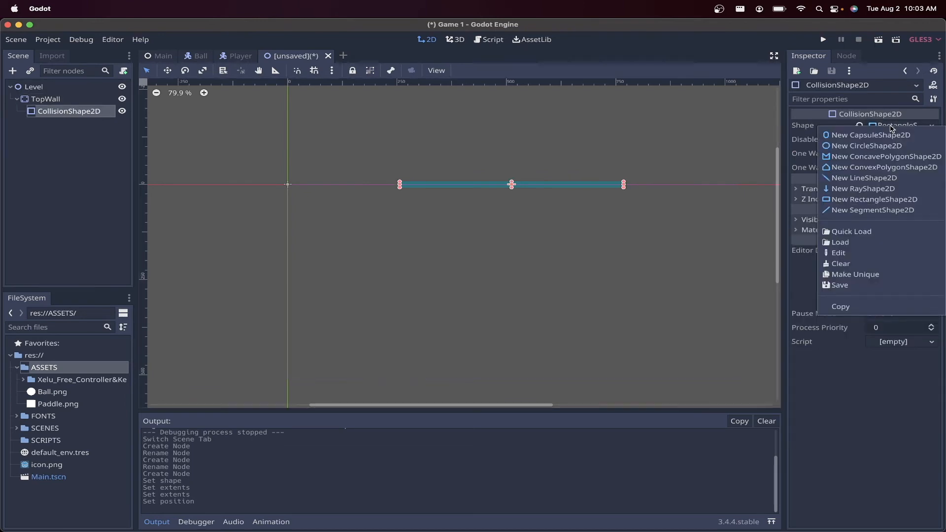
left_click(863, 253)
left_click(899, 127)
type("512")
key("Return")
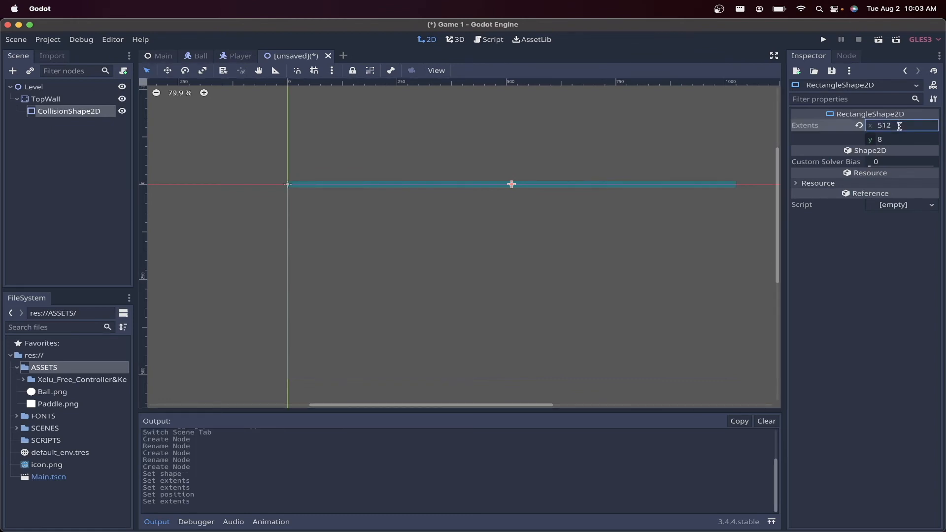
Set the TopWall node's y position to -8 so its lower edge lies on the horizontal axis.
scroll(224, 200, "up", 10)
scroll(454, 194, "right", 10)
scroll(557, 269, "right", 10)
scroll(580, 276, "right", 10)
scroll(580, 276, "down", 2)
scroll(580, 276, "right", 10)
scroll(580, 276, "down", 5)
left_click(44, 98)
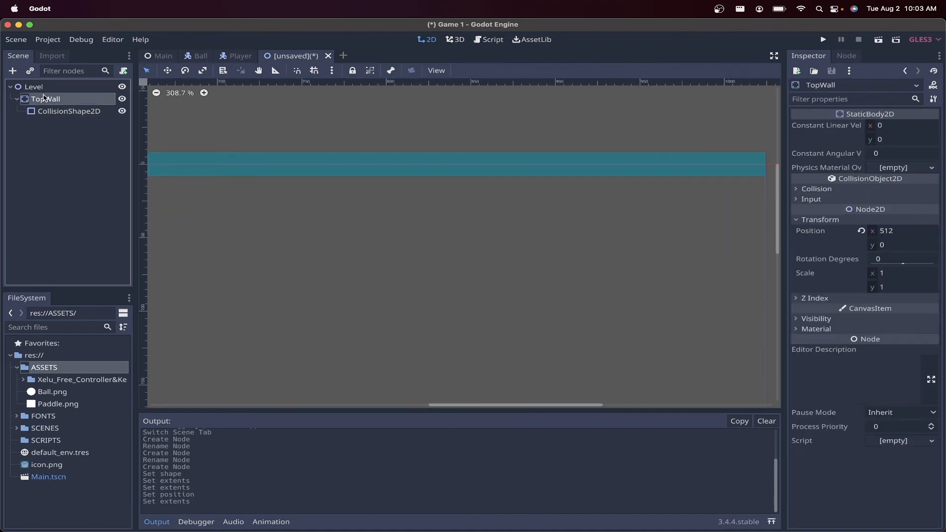
left_click(898, 244)
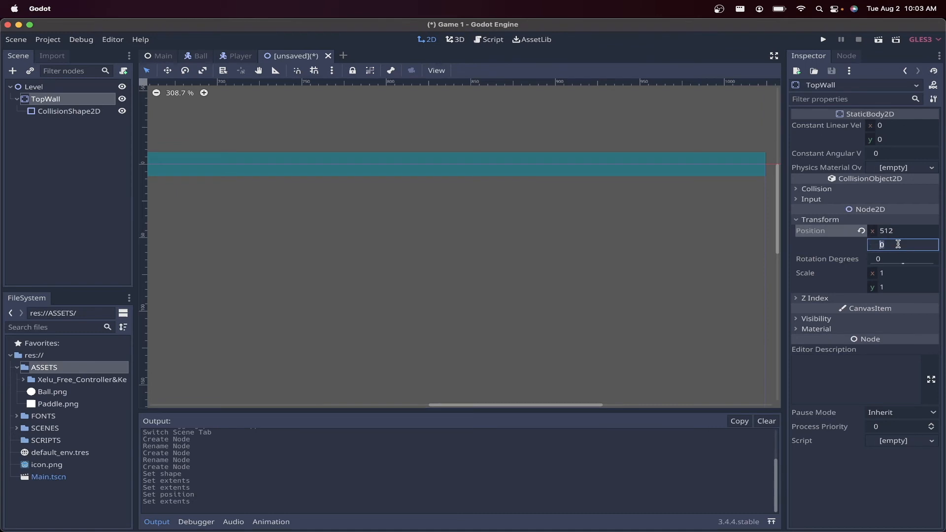
key("Return")
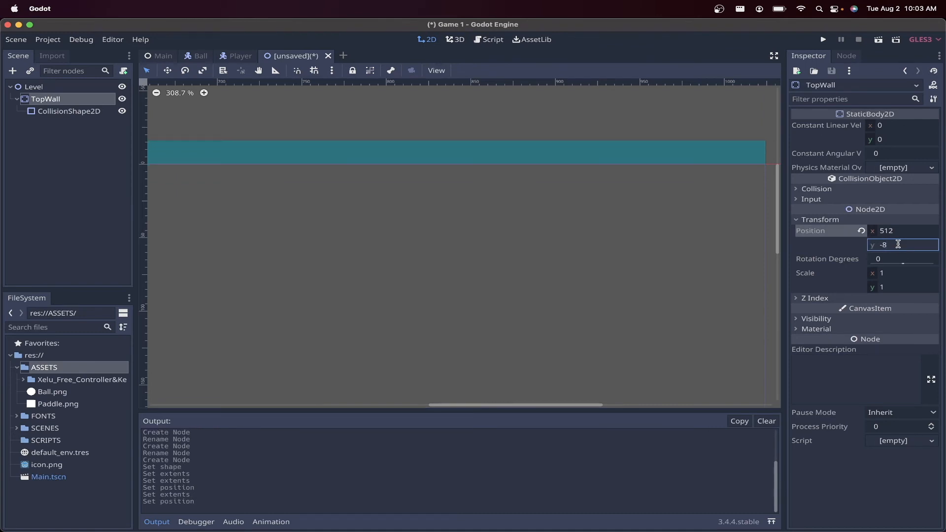
scroll(708, 169, "up", 8)
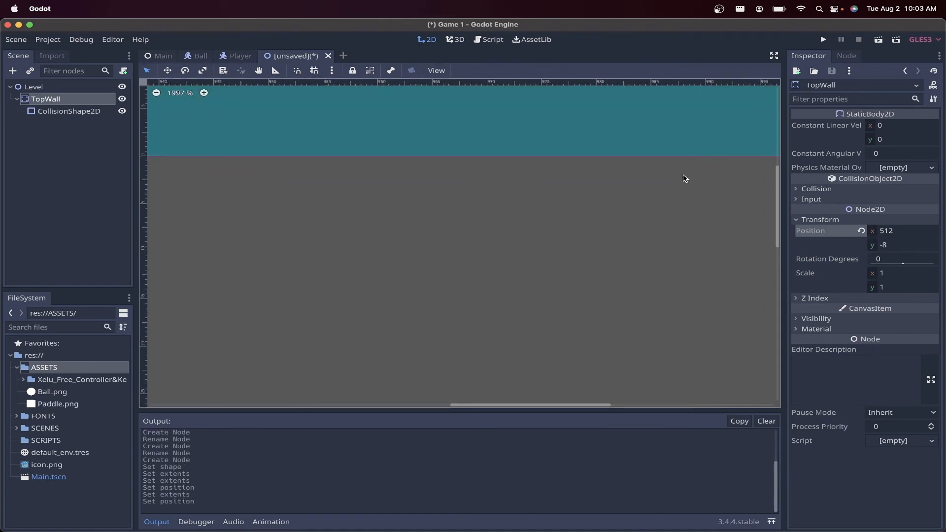
left_click(682, 183)
scroll(674, 203, "down", 10)
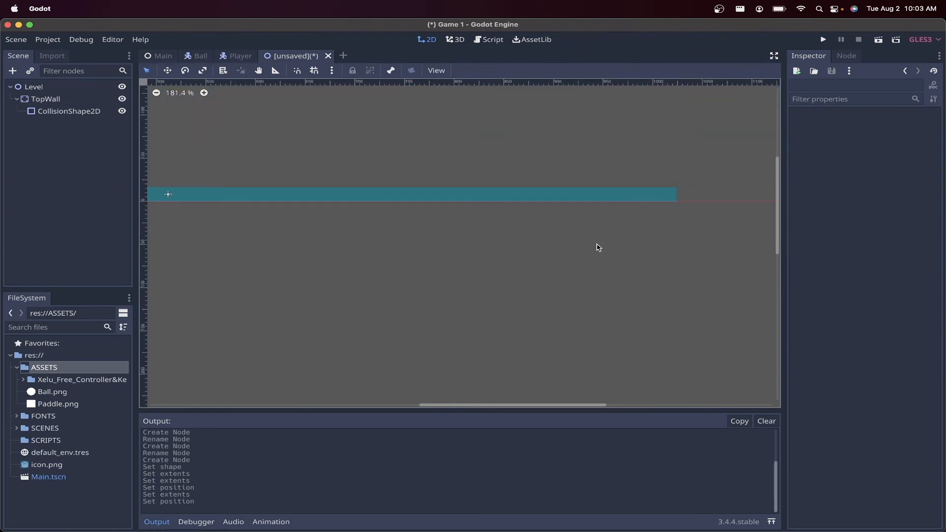
Save the new scene as Level.tscn in the SCENES folder.
scroll(598, 251, "left", 5)
scroll(598, 251, "down", 3)
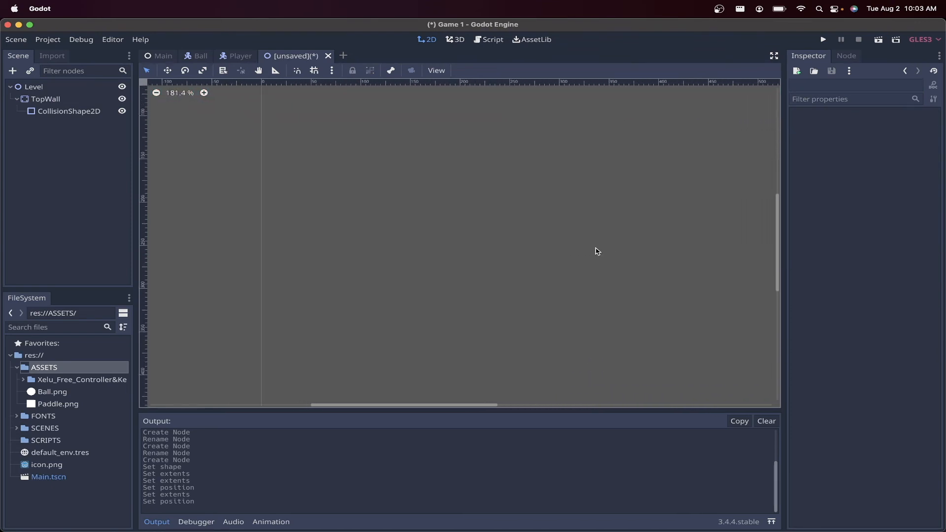
scroll(602, 250, "down", 3)
scroll(601, 250, "left", 3)
scroll(602, 250, "up", 2)
scroll(601, 250, "right", 6)
scroll(601, 250, "left", 1)
key("super+s")
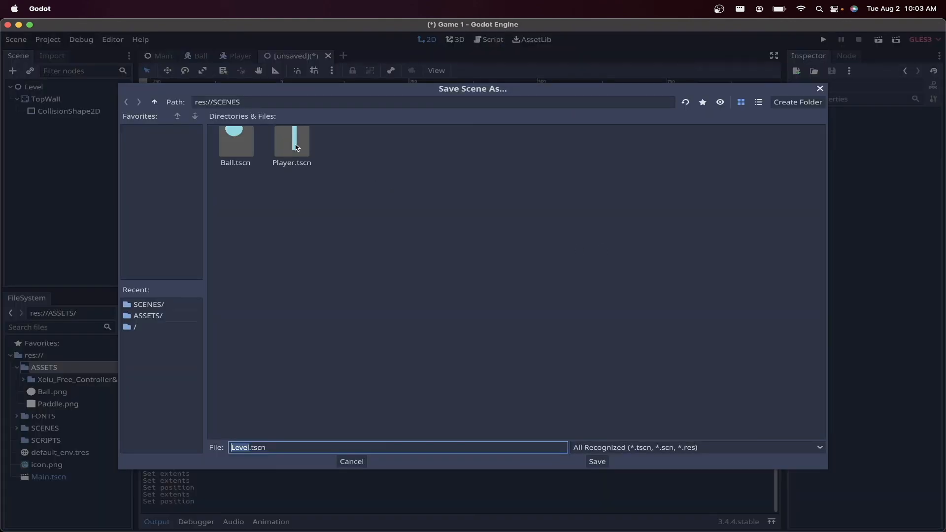
left_click(597, 461)
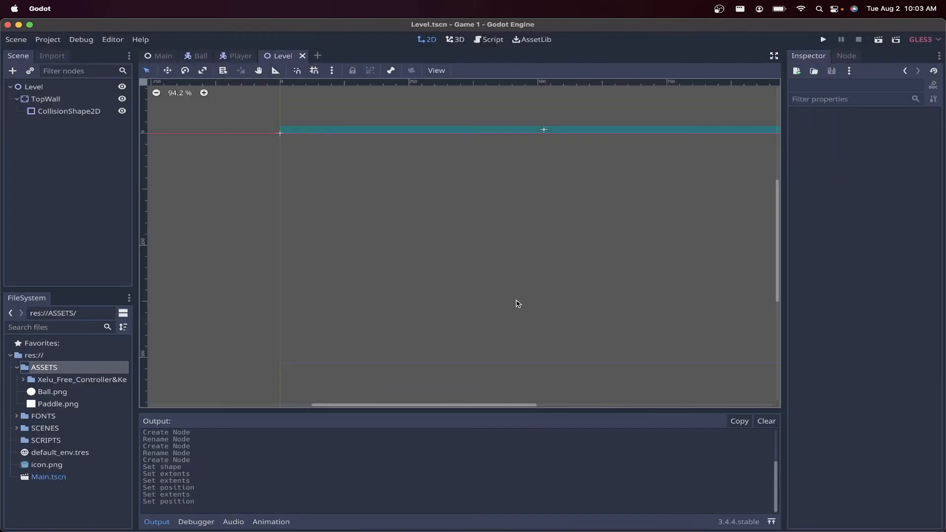
Duplicate the TopWall node together with its collision shape.
scroll(507, 277, "down", 3)
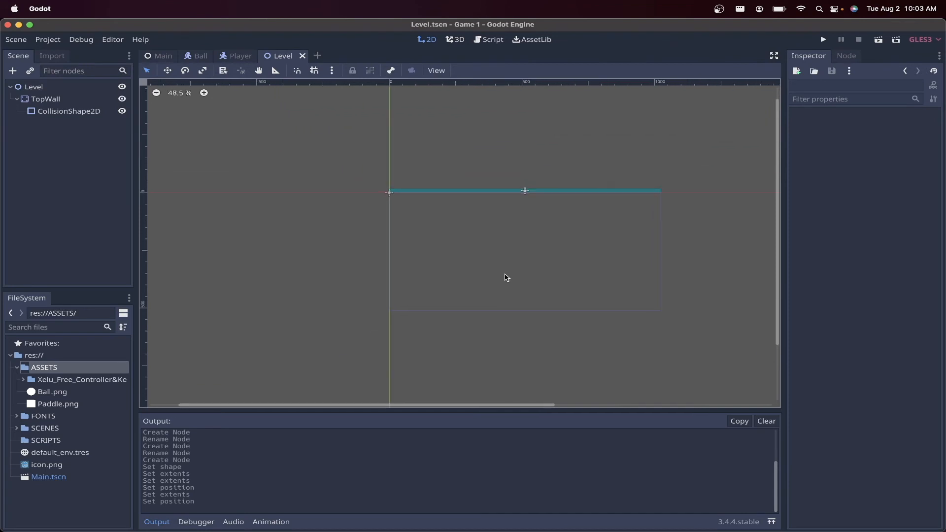
scroll(509, 276, "up", 2)
scroll(490, 281, "right", 2)
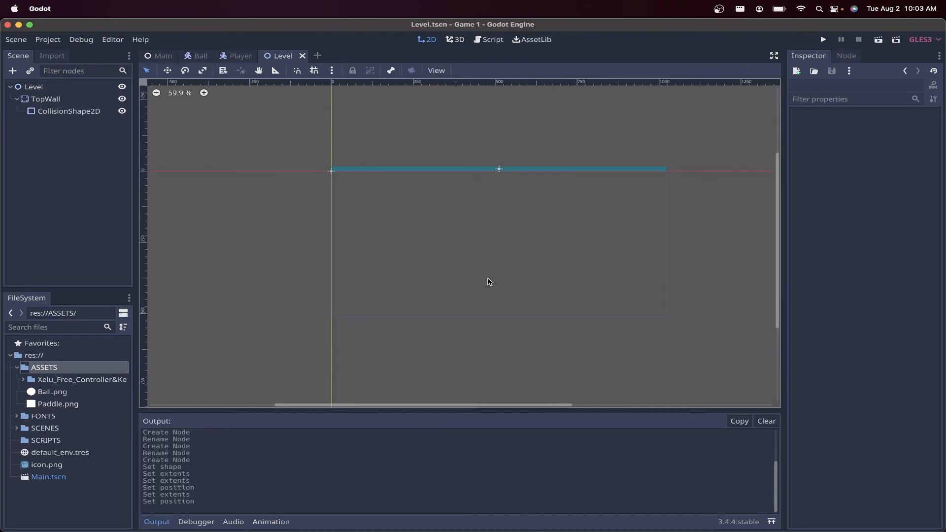
left_click(61, 99)
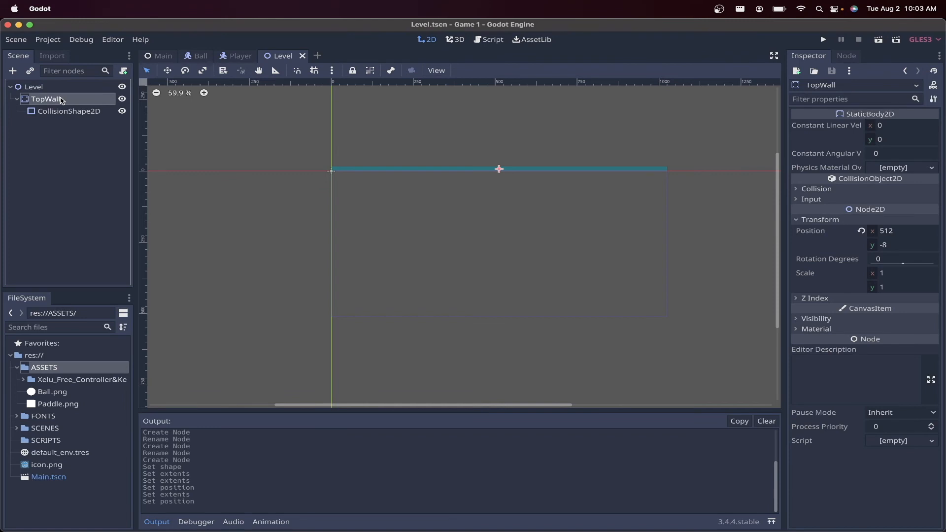
key("ctrl+d")
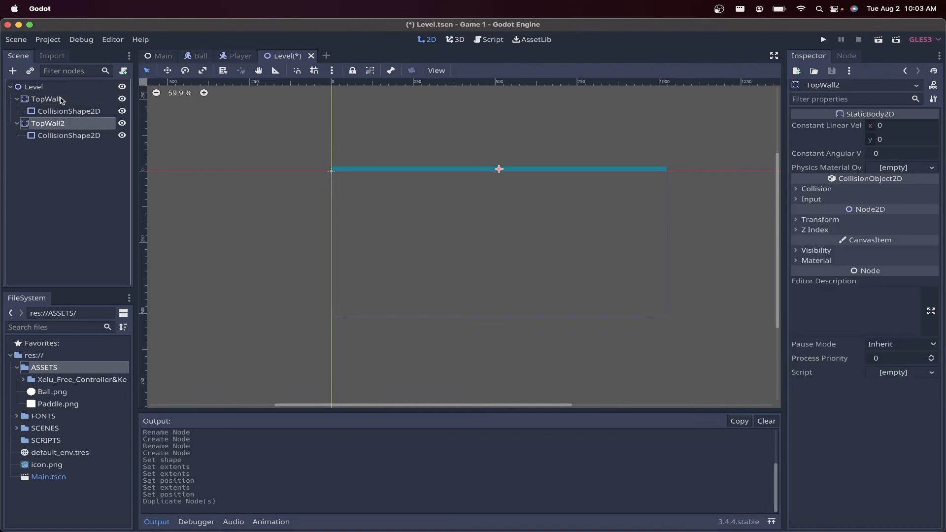
left_click(61, 100)
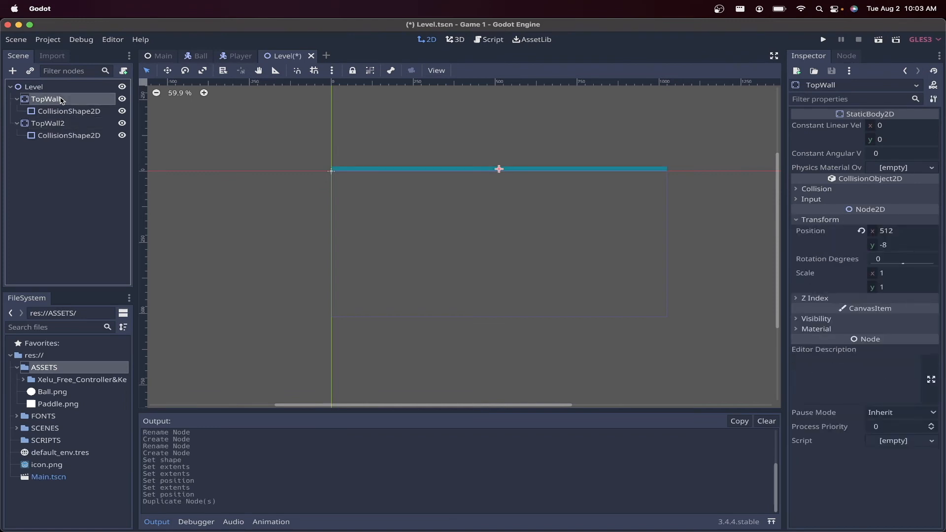
right_click(61, 100)
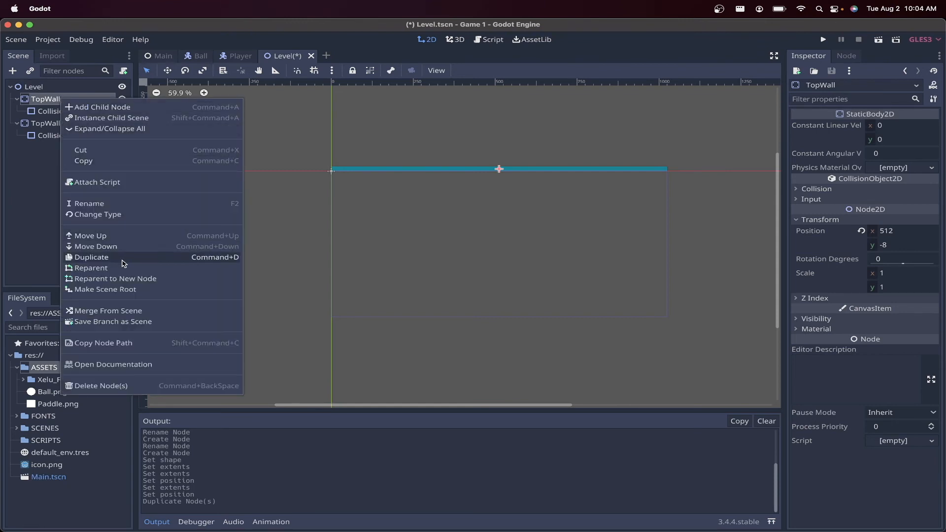
left_click(17, 188)
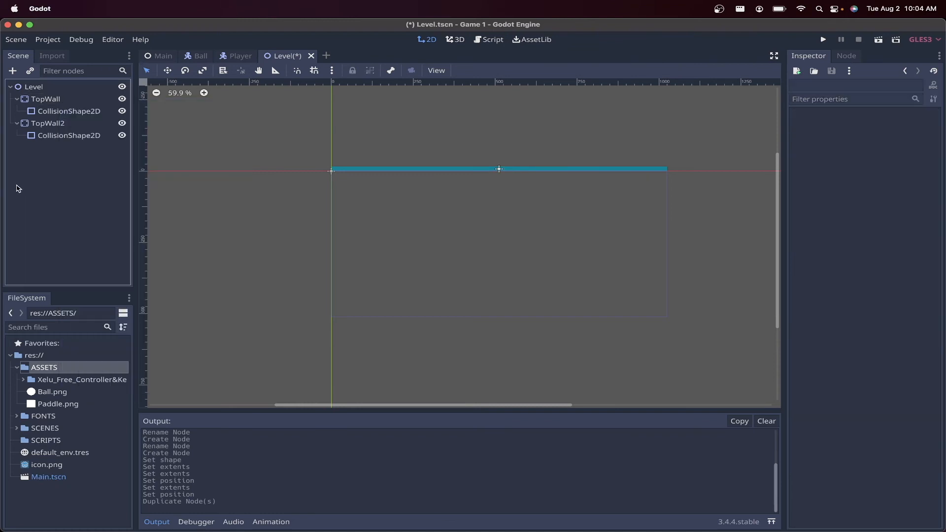
Rename the duplicated wall node as BottomWall.
left_click(65, 123)
left_click(65, 124)
type("B")
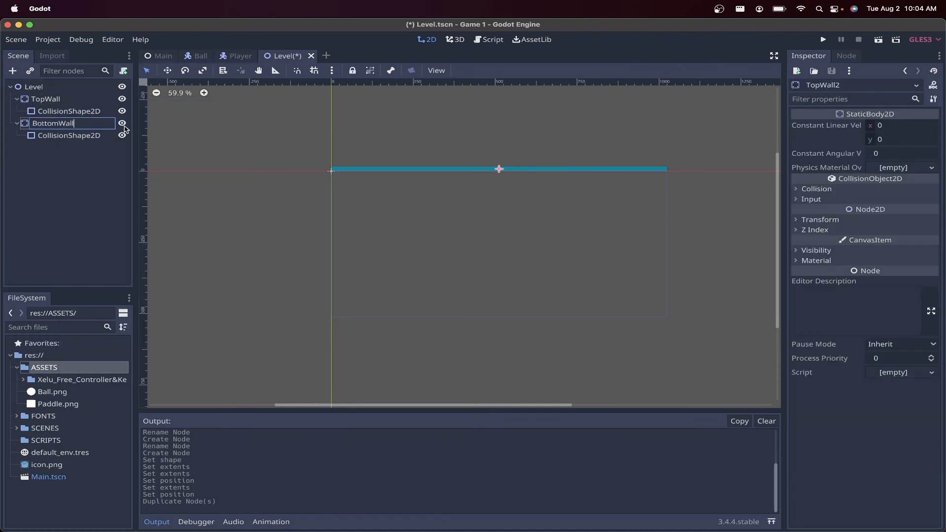
type("ottomWall")
key("Return")
Set the BottomWall node's y position to 512+8 and check how its right end aligns with the viewport boundary.
left_click(841, 220)
left_click(901, 235)
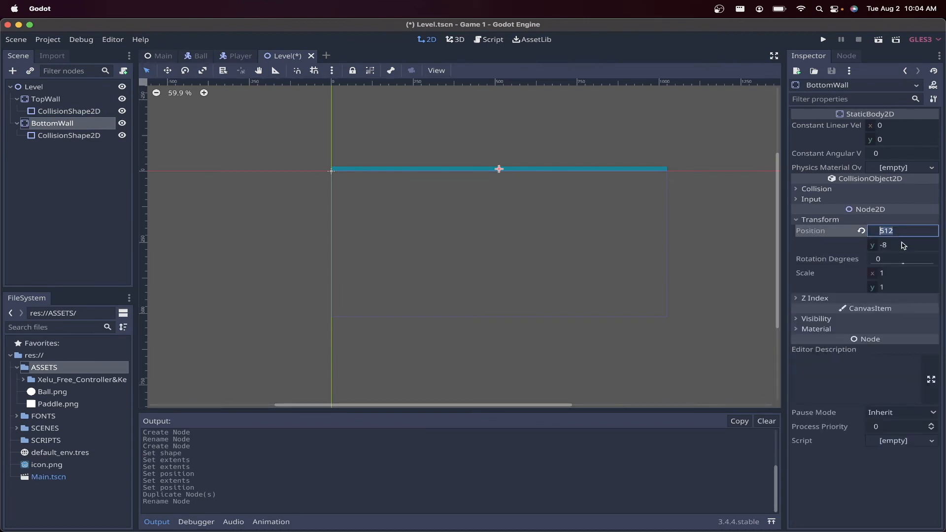
left_click(901, 244)
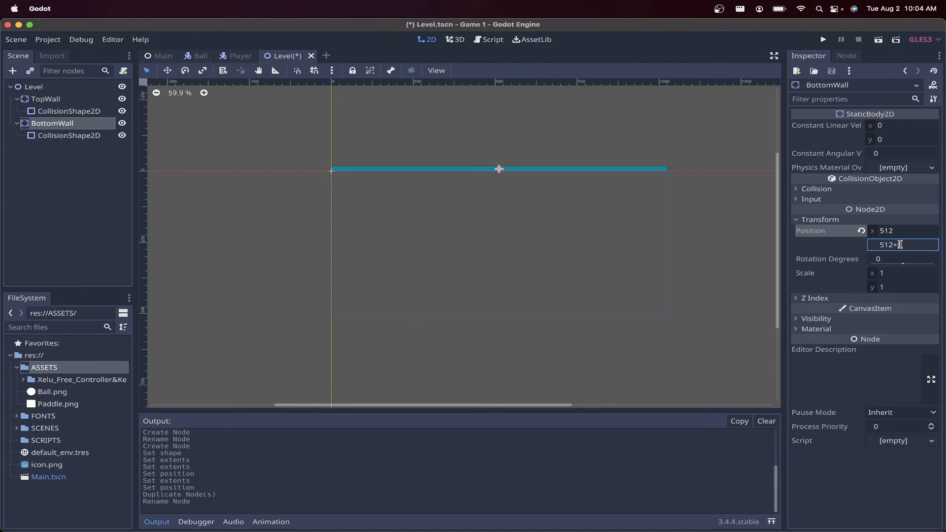
type("512+8")
key("Return")
scroll(546, 346, "up", 9)
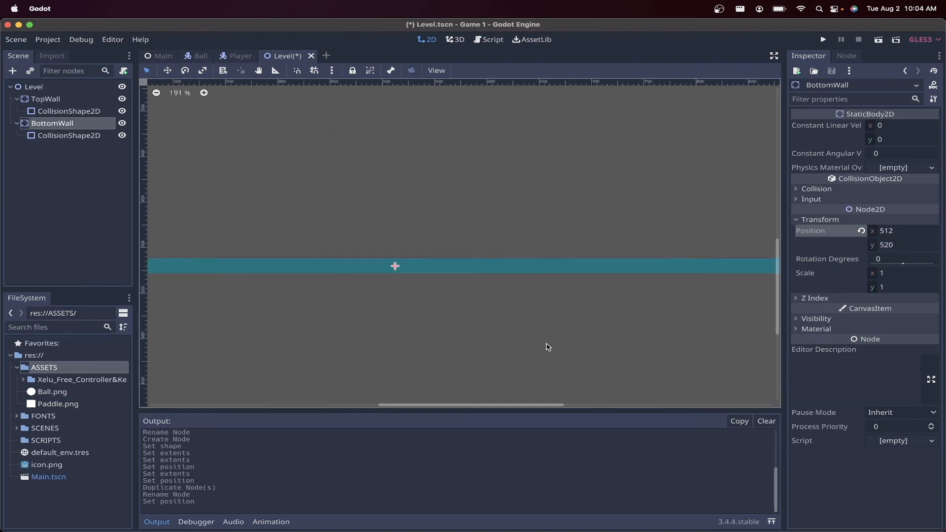
scroll(546, 343, "up", 3)
scroll(545, 343, "right", 10)
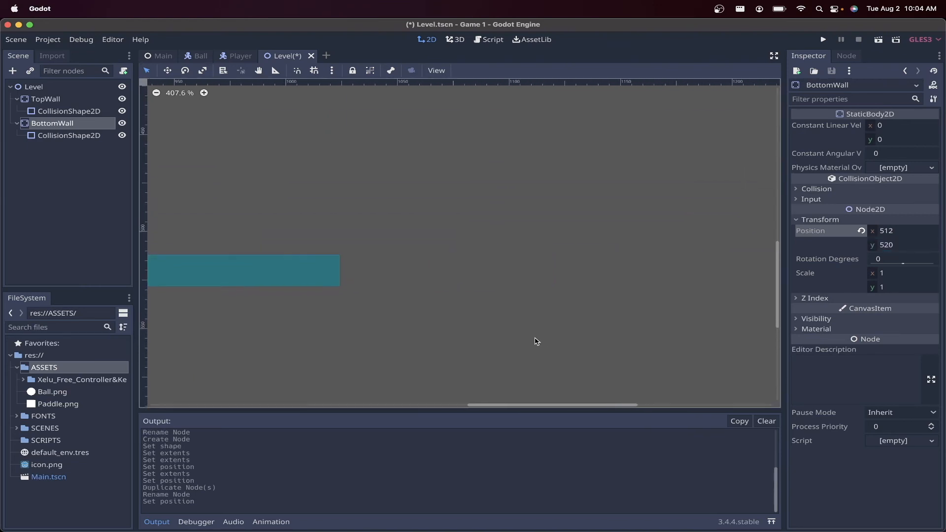
scroll(363, 292, "up", 8)
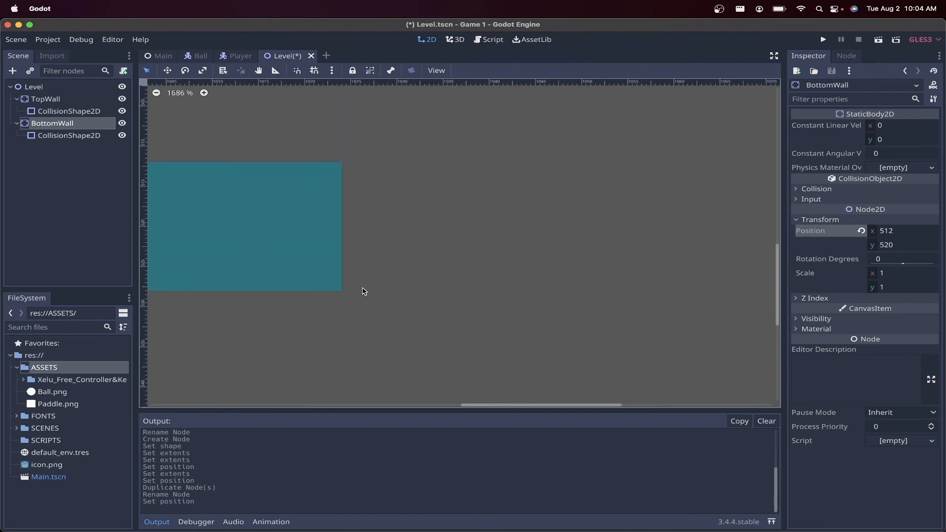
scroll(363, 292, "left", 3)
scroll(363, 292, "up", 1)
Try offsetting BottomWall by another 8 to y 528, and return its y position to 520.
left_click(882, 245)
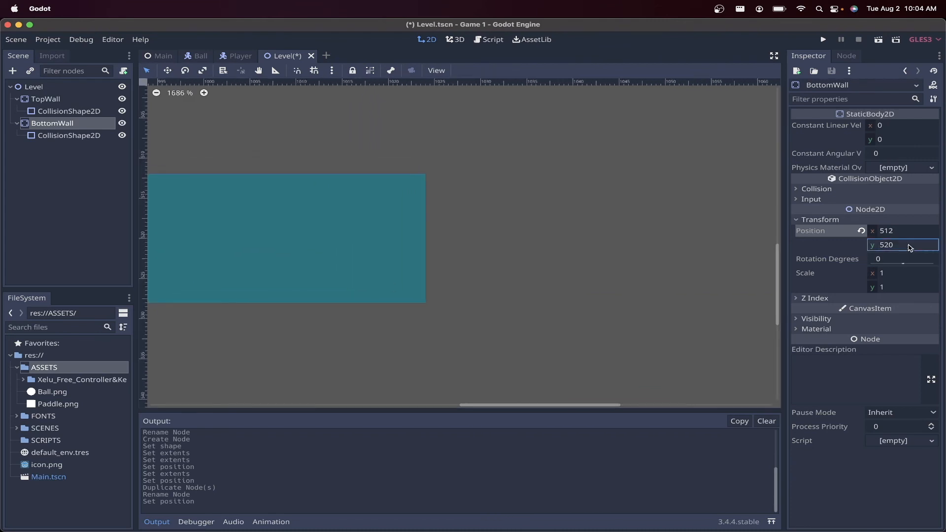
type("+8")
key("Return")
left_click(909, 245)
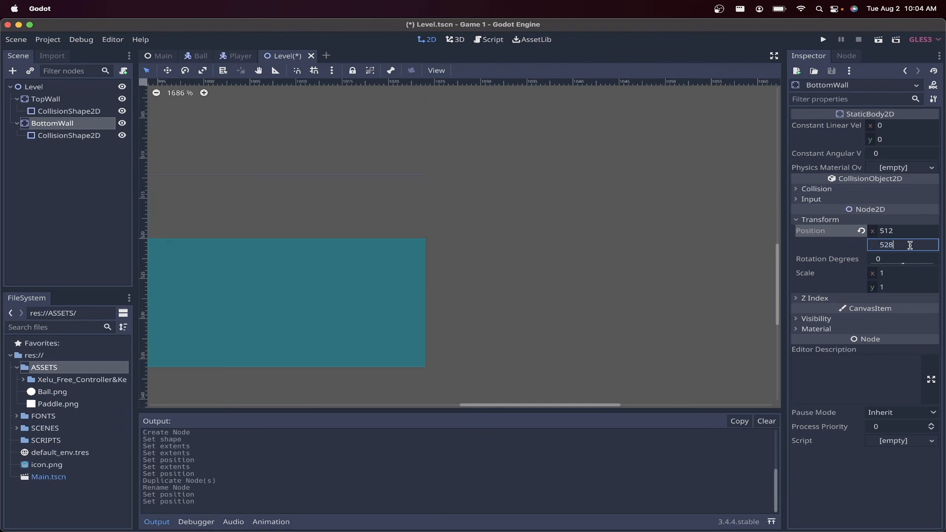
key("Return")
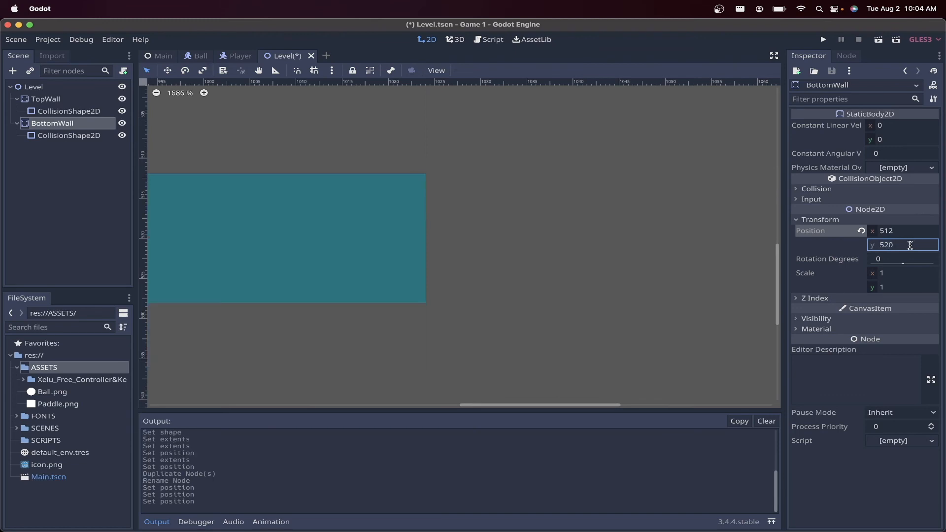
Add an Area2D node as a child of the Level root.
scroll(608, 212, "down", 5)
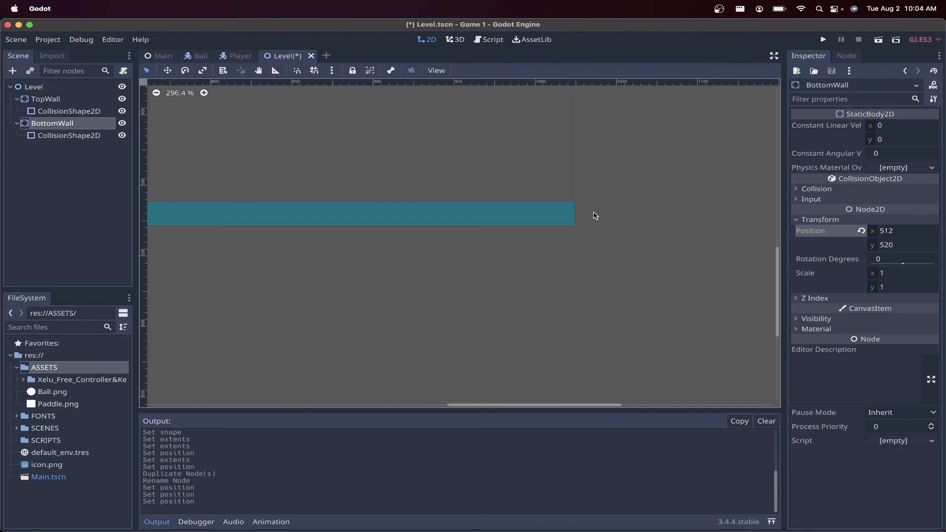
scroll(571, 193, "up", 5)
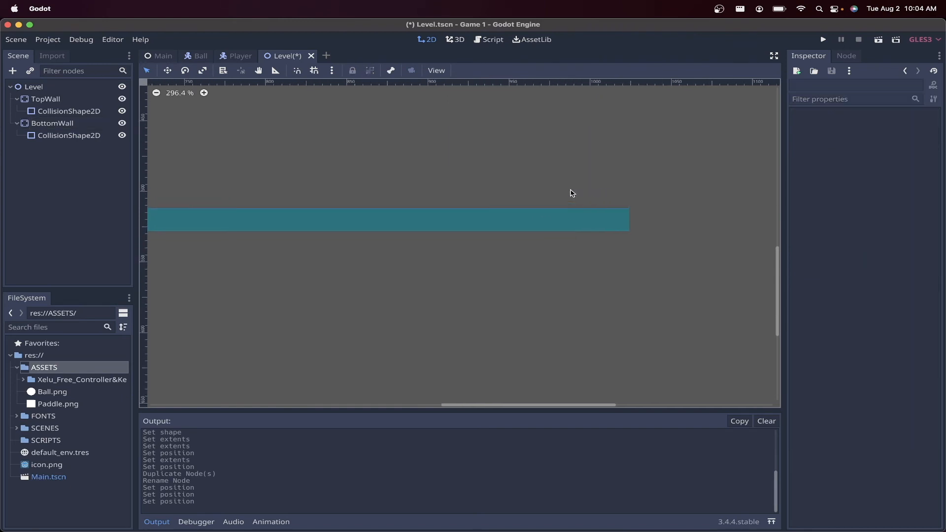
scroll(571, 194, "down", 10)
scroll(571, 193, "up", 3)
scroll(571, 194, "down", 1)
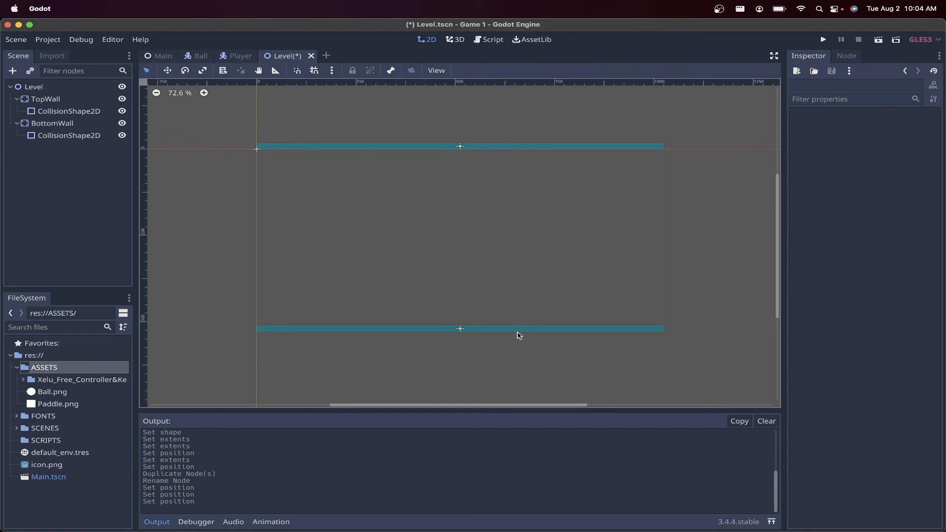
left_click(40, 91)
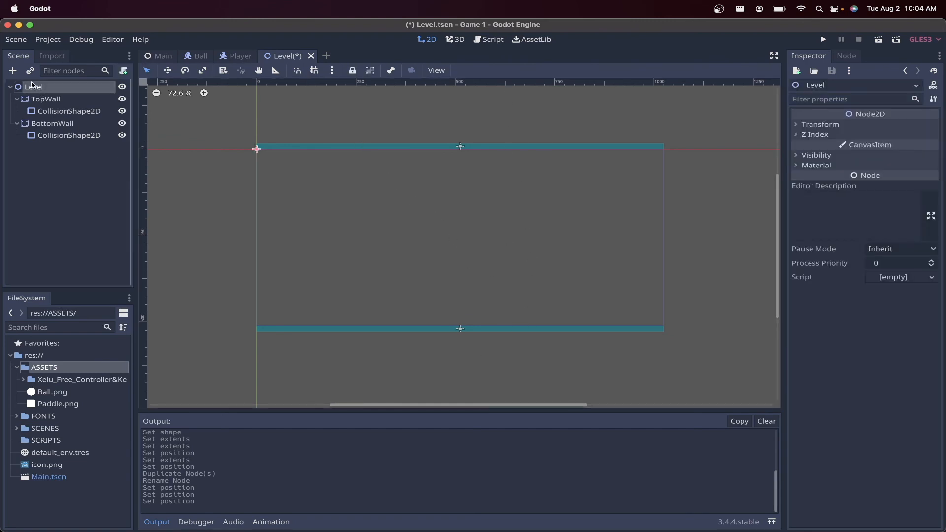
left_click(13, 71)
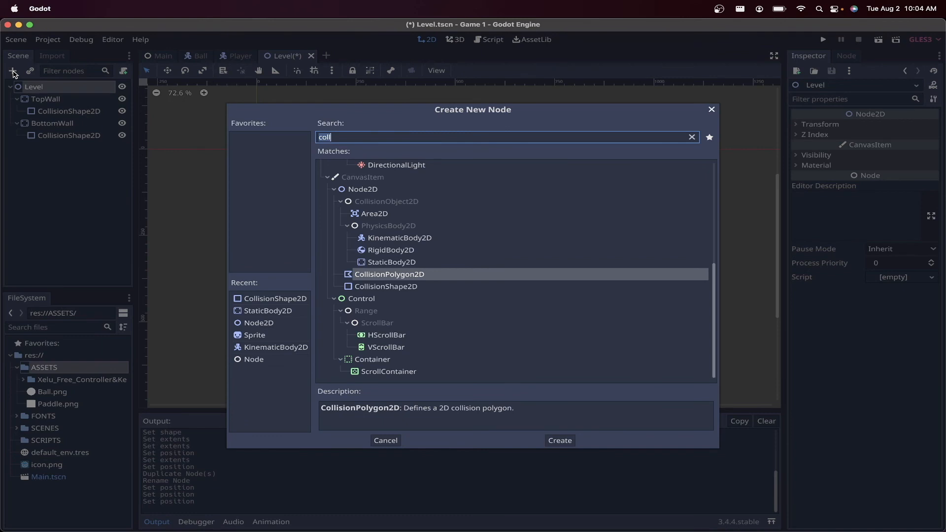
type("area")
key("Down")
key("Down")
key("Down")
key("Down")
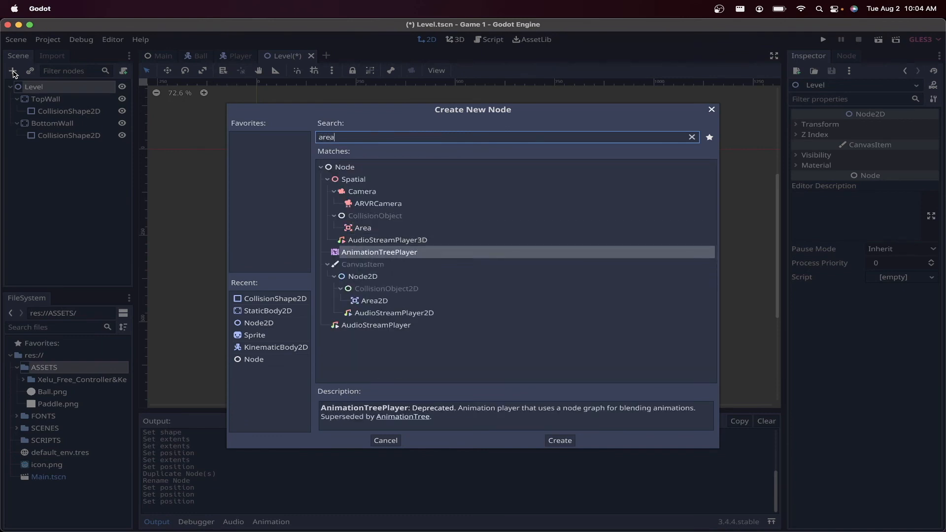
key("Return")
Rename the Area2D node as LeftGoal.
scroll(257, 209, "left", 4)
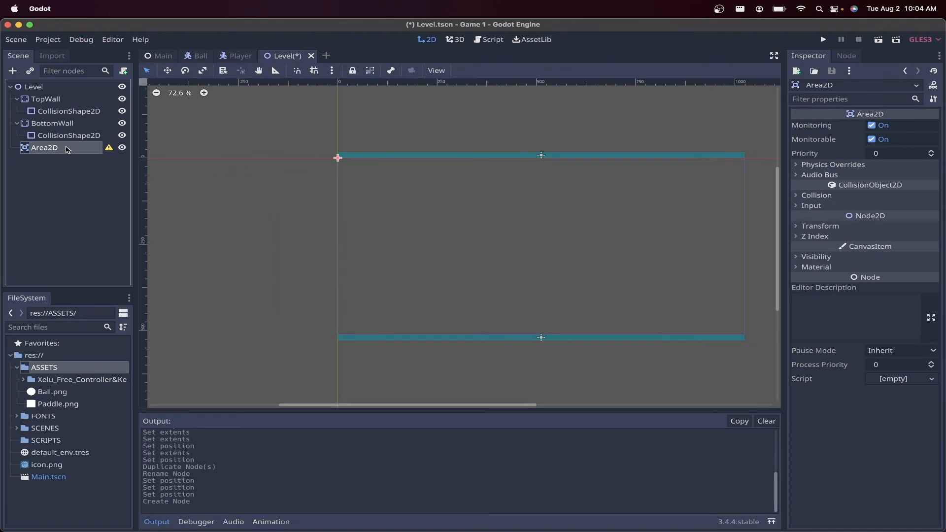
double_click(67, 148)
type("LeftG")
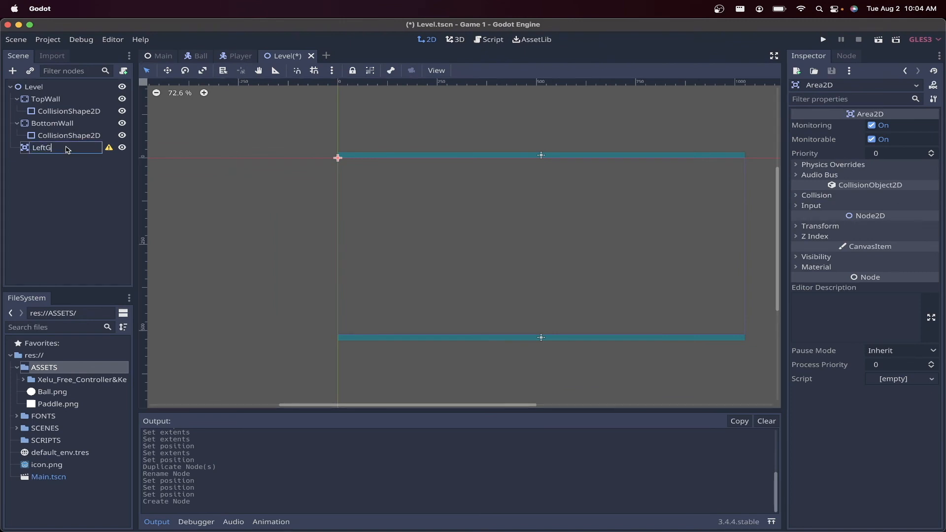
type("oal")
key("Return")
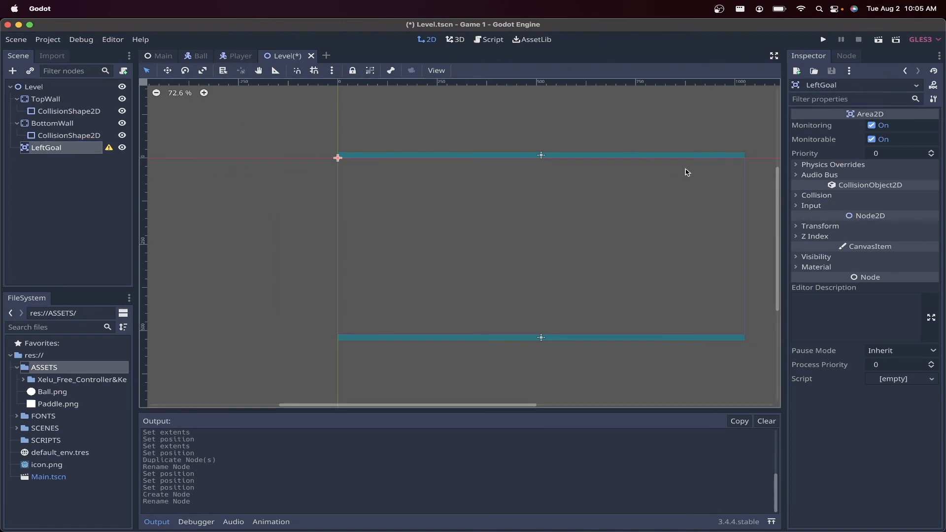
Add a CollisionShape2D node as a child of LeftGoal.
left_click(12, 72)
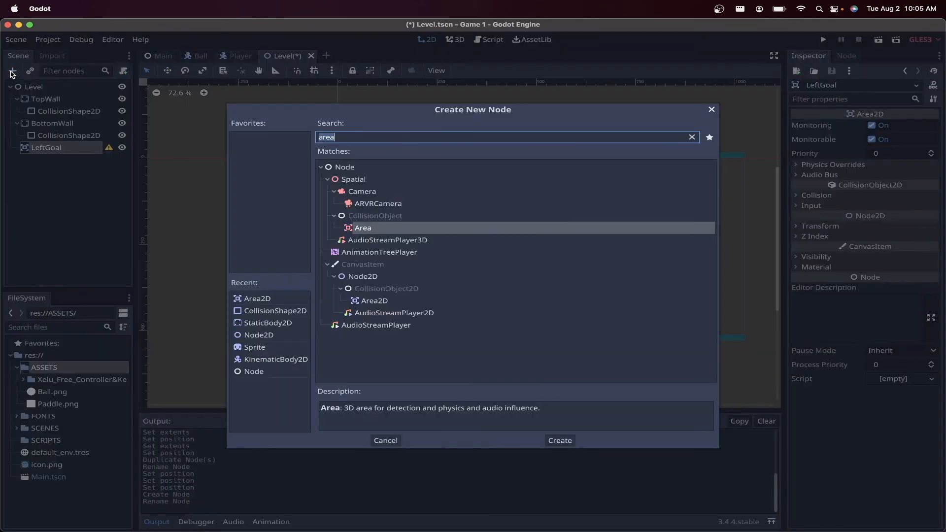
type("coll")
key("Down")
key("Return")
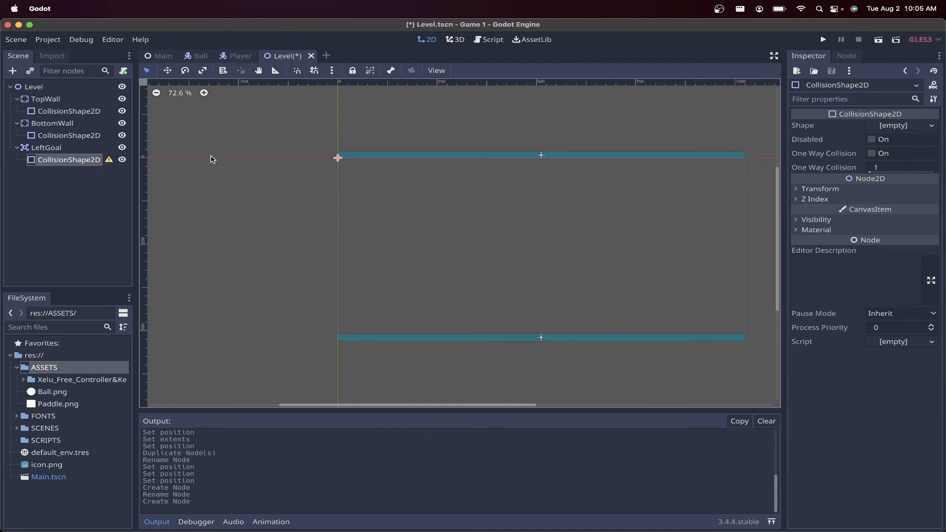
Assign a new RectangleShape2D to LeftGoal's collision shape.
left_click(58, 147)
left_click(61, 158)
left_click(908, 127)
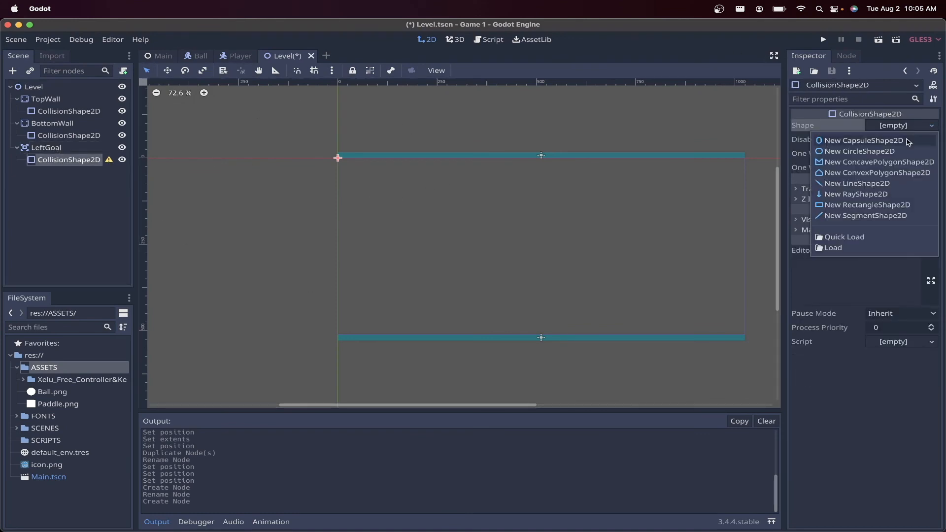
left_click(866, 205)
Set the extents of LeftGoal's rectangle collision shape to x 8 and y 256.
left_click(900, 127)
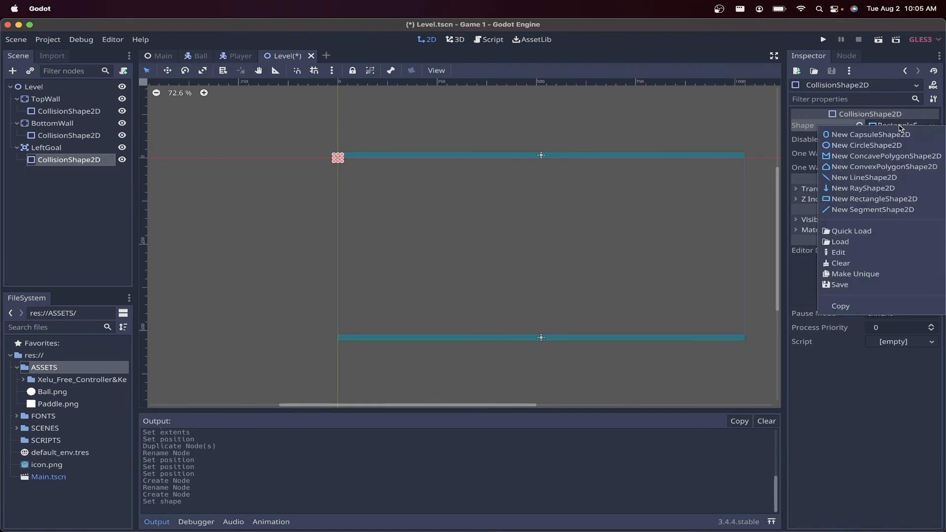
left_click(853, 252)
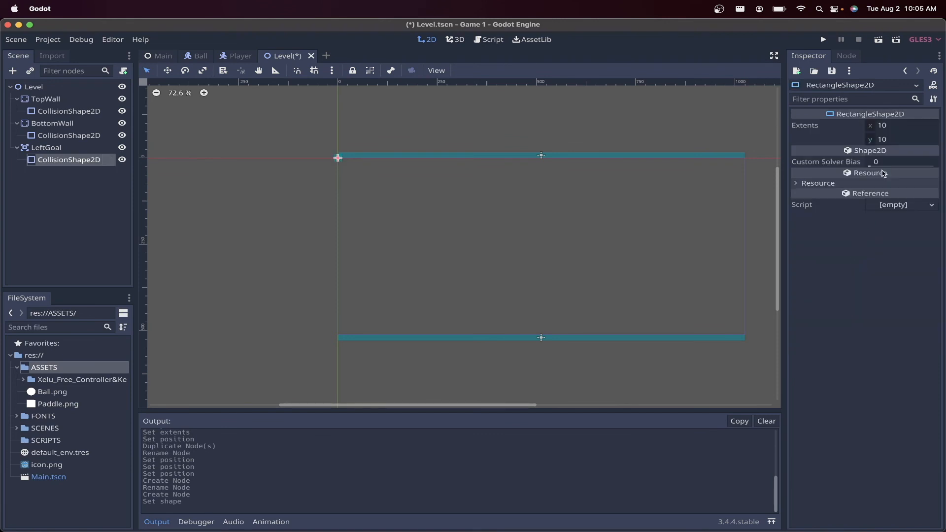
left_click(893, 125)
type("8")
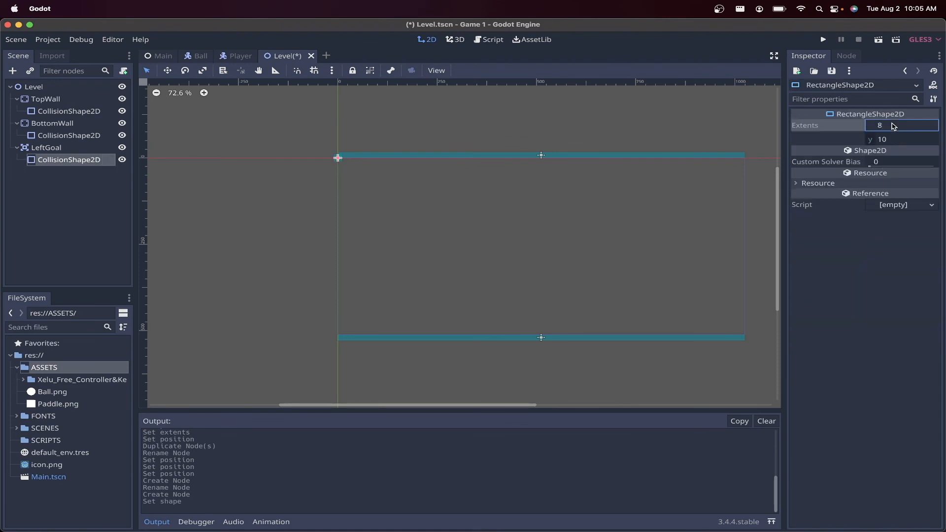
left_click(885, 140)
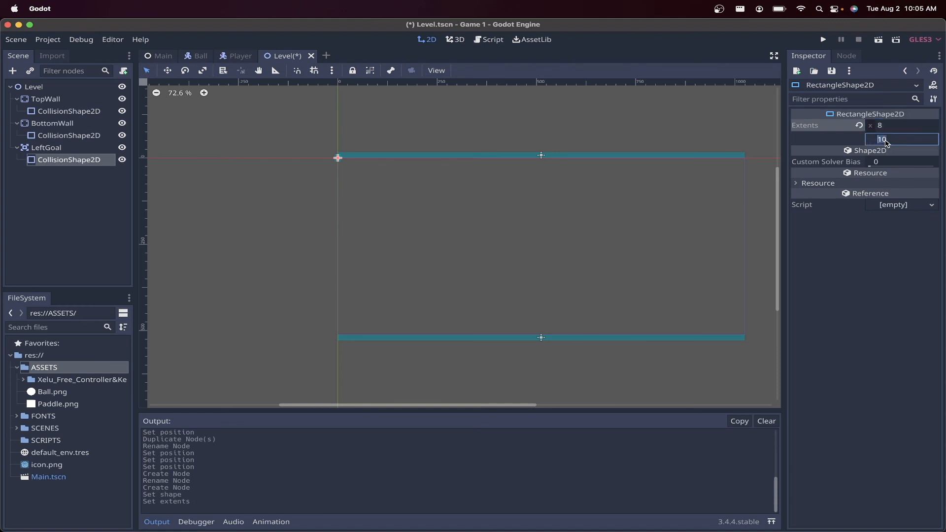
key("Return")
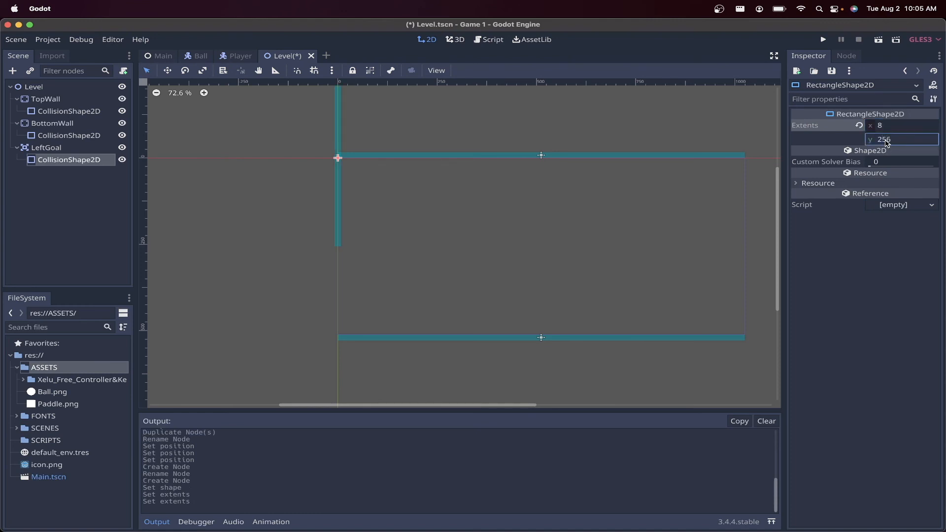
Set the y position of the LeftGoal node to 256.
left_click(51, 148)
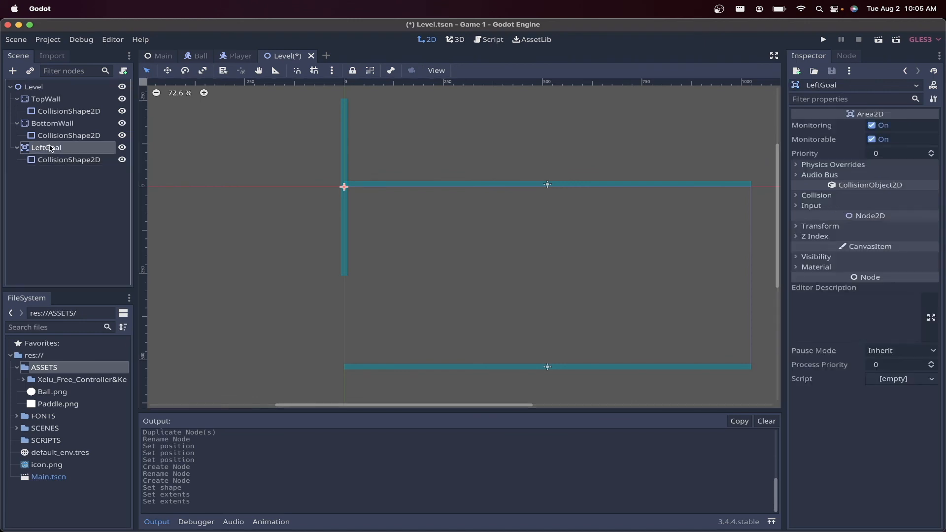
left_click(832, 227)
left_click(890, 254)
type("256")
key("Return")
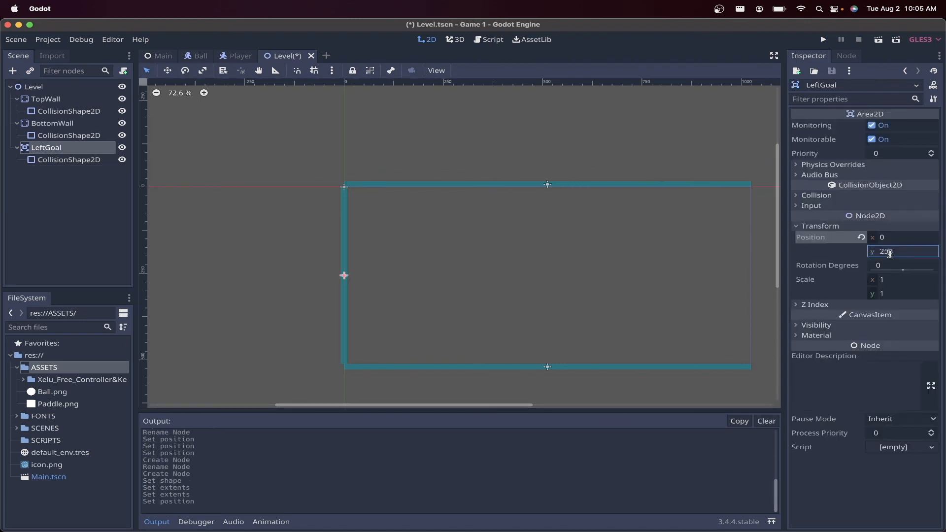
Set the x position of LeftGoal to -8 so it sits just outside the play area.
scroll(353, 235, "up", 5)
scroll(353, 235, "up", 3)
left_click(903, 238)
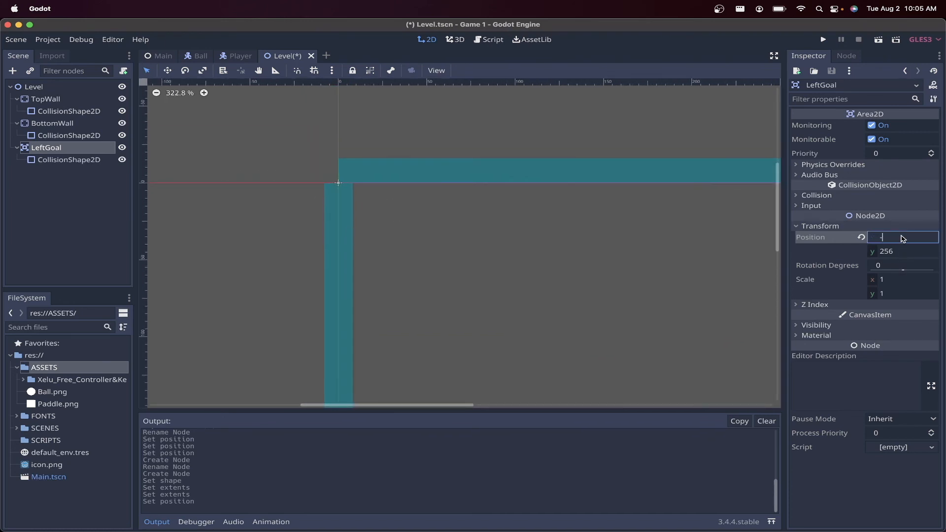
key("Return")
scroll(446, 278, "down", 5)
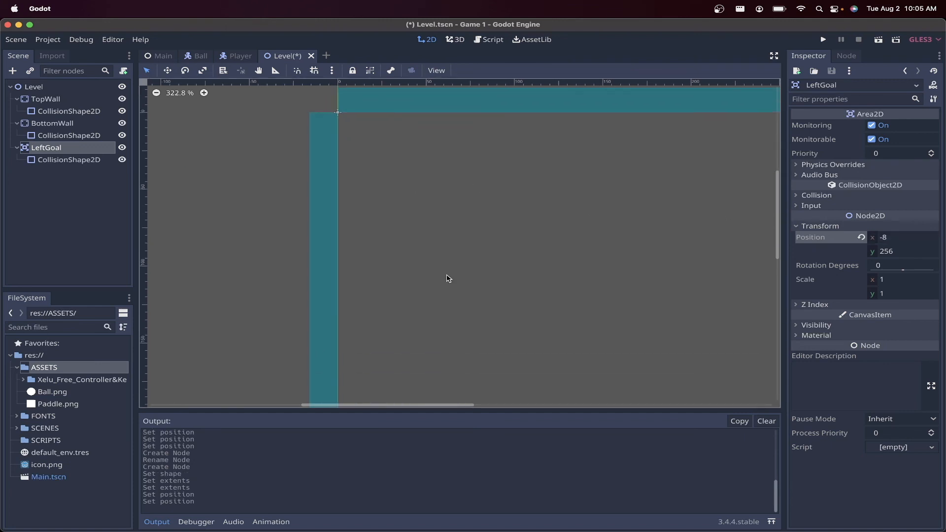
Duplicate the LeftGoal node with its collision shape and rename the copy as RightGoal.
left_click(466, 197)
scroll(467, 196, "right", 5)
scroll(466, 197, "down", 6)
scroll(465, 197, "up", 4)
scroll(466, 196, "right", 2)
scroll(453, 195, "down", 3)
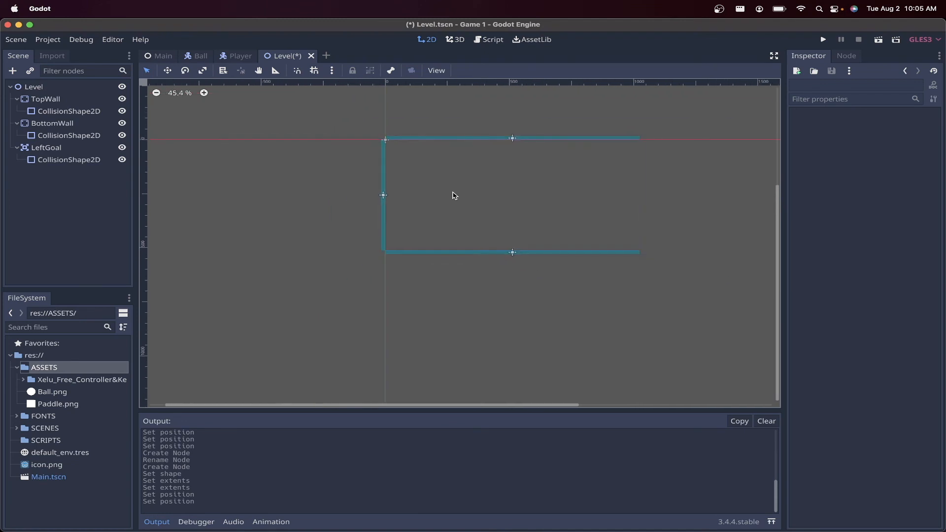
left_click(57, 148)
key("super+d")
double_click(56, 172)
type("RightGoal")
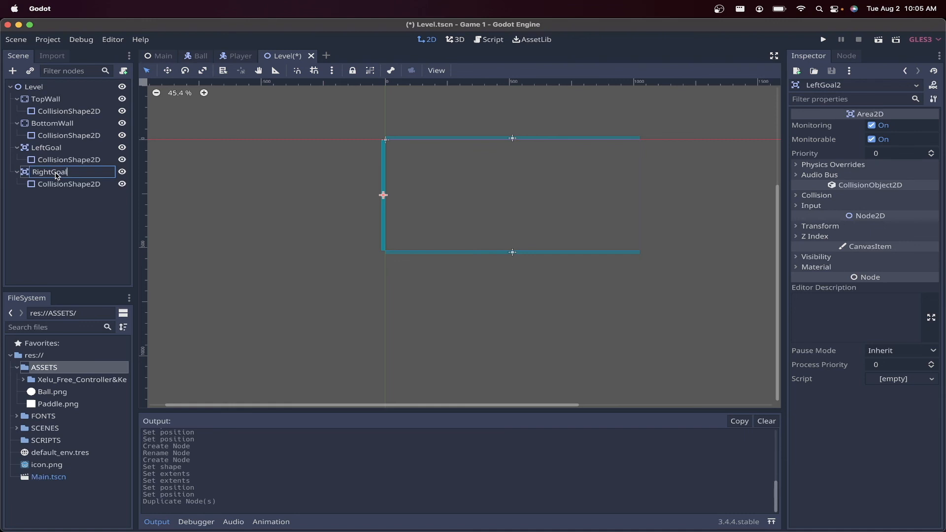
key("Return")
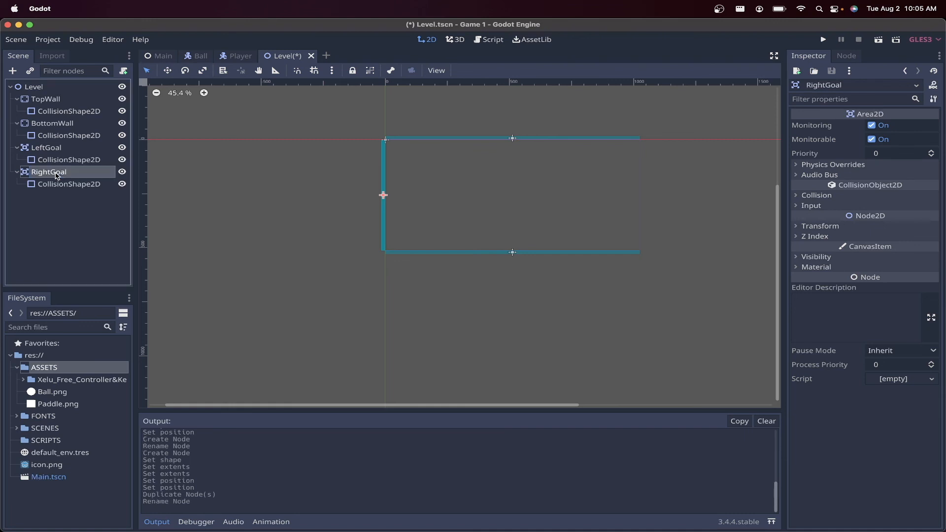
Move RightGoal horizontally so its inner edge lies at x 1024, flush with the wall ends, and save the Level scene.
left_click(819, 226)
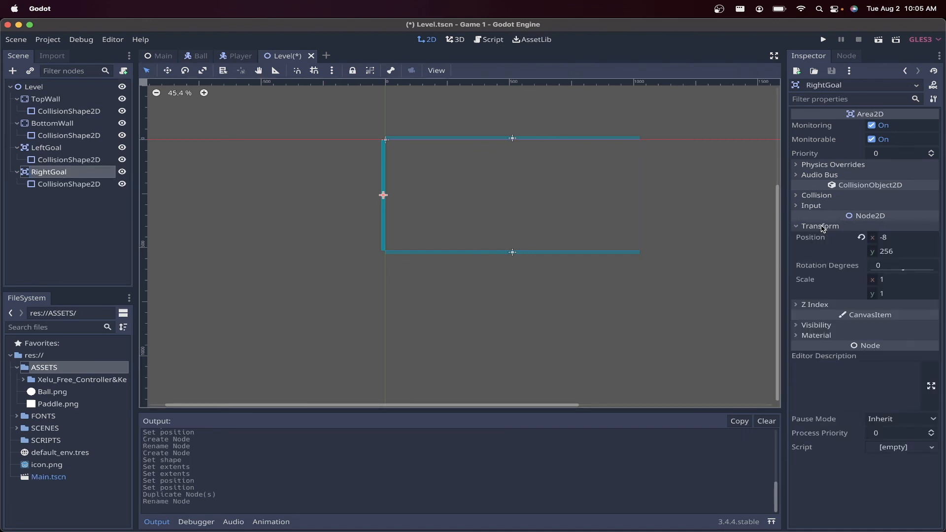
left_click(906, 239)
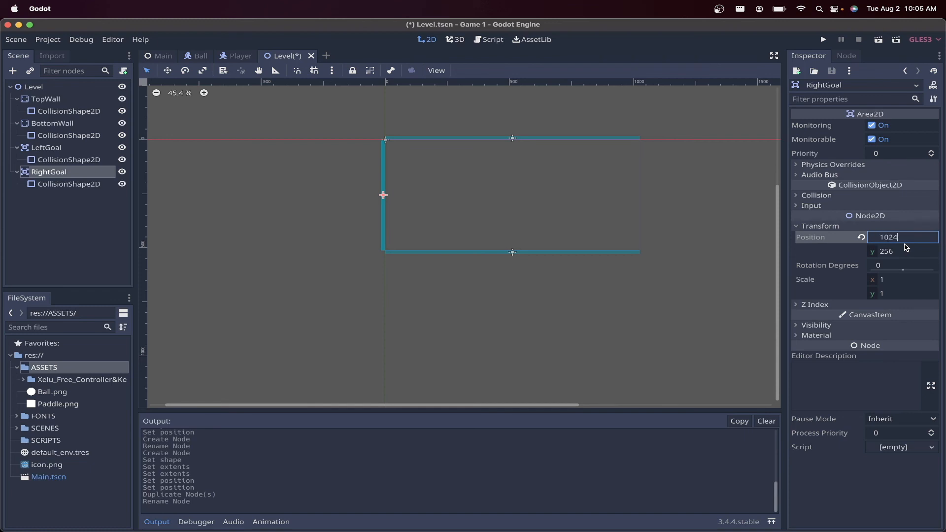
key("Return")
left_click(665, 272)
scroll(666, 274, "up", 10)
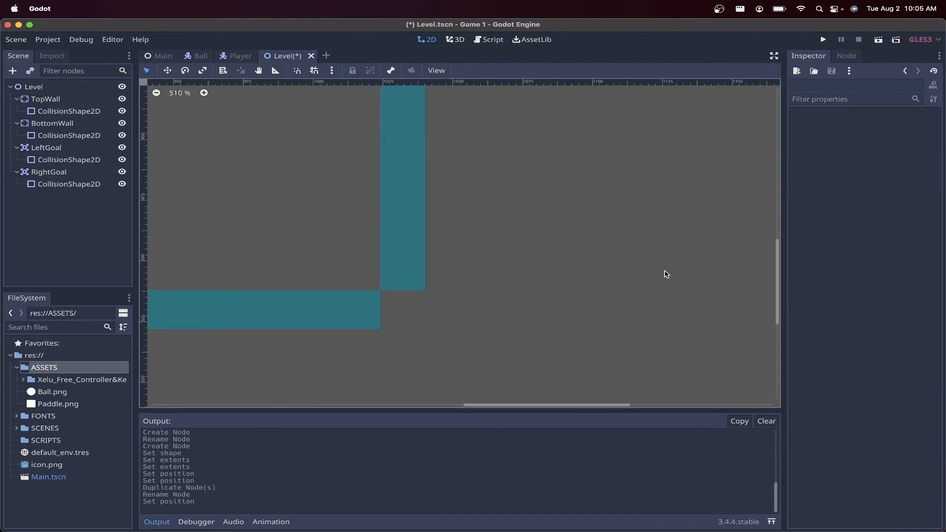
scroll(666, 274, "down", 5)
scroll(739, 290, "down", 2)
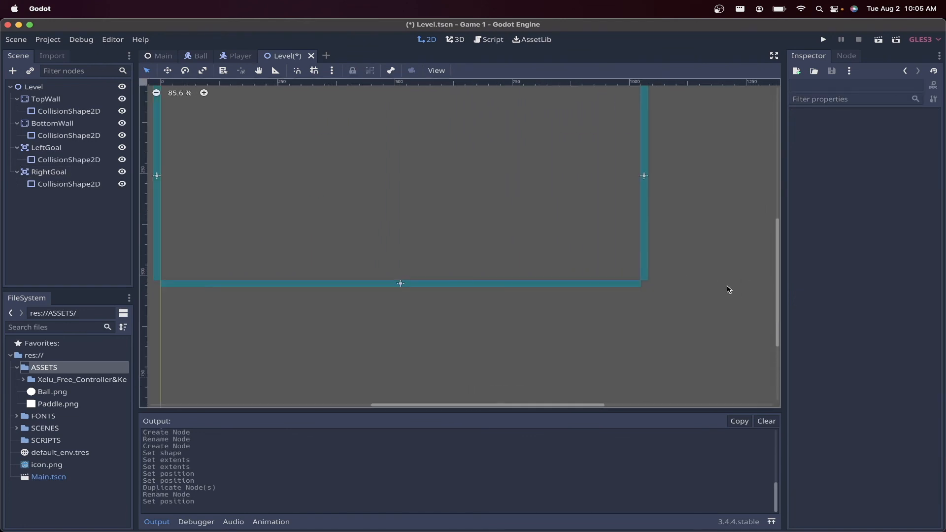
key("super+s")
scroll(462, 213, "down", 4)
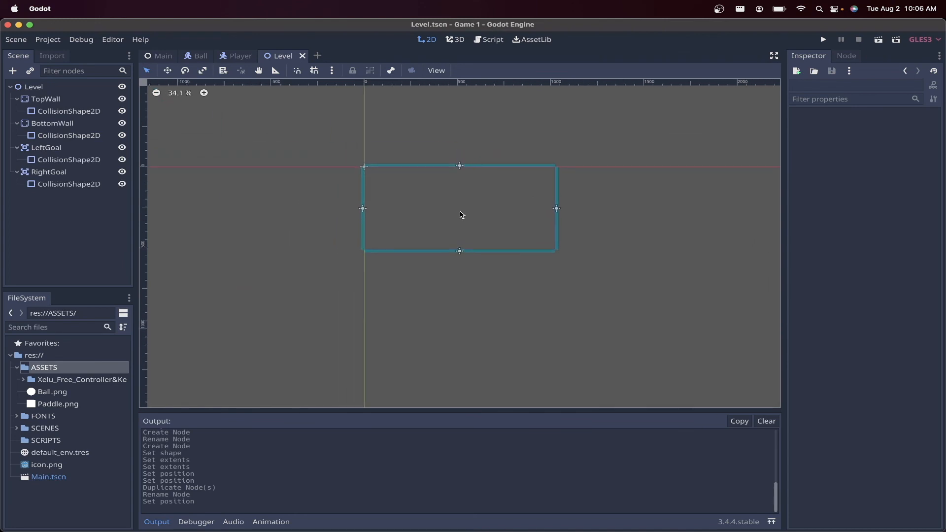
Instance SCENES/Level.tscn as a child of the Main root node in the Main scene and save that scene.
left_click(165, 55)
left_click(74, 87)
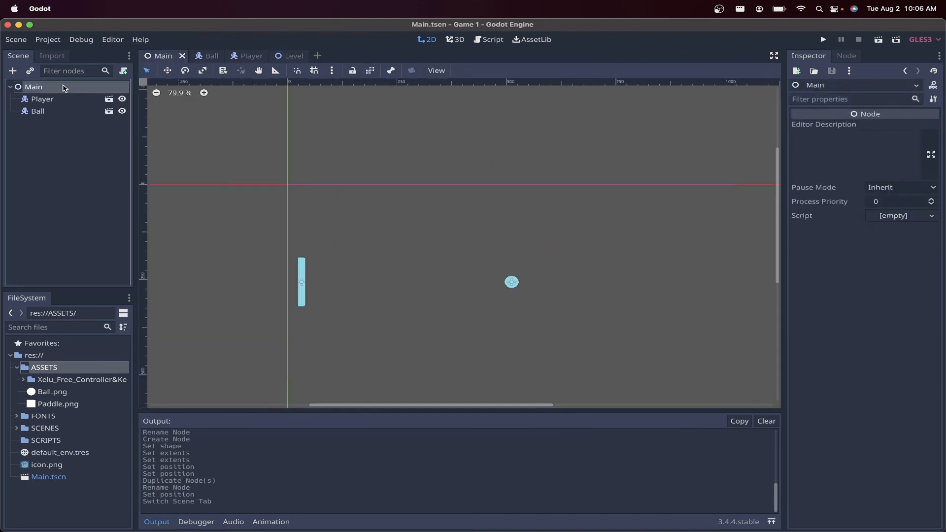
left_click(31, 71)
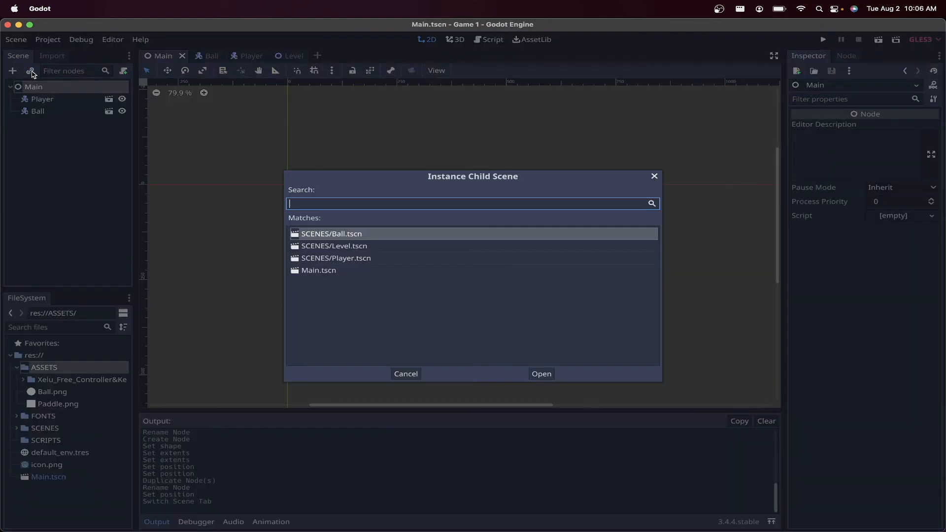
left_click(362, 251)
double_click(361, 253)
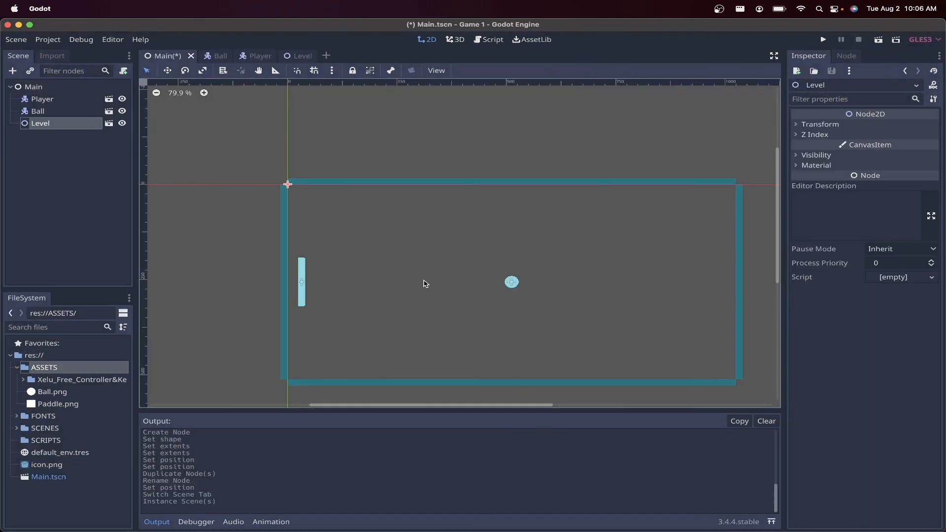
scroll(433, 324, "down", 2)
scroll(433, 323, "right", 3)
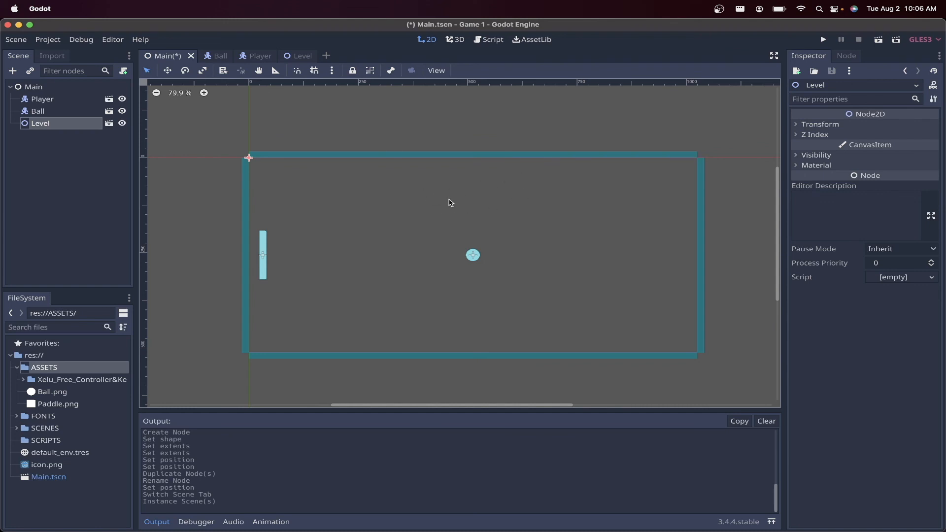
key("super+s")
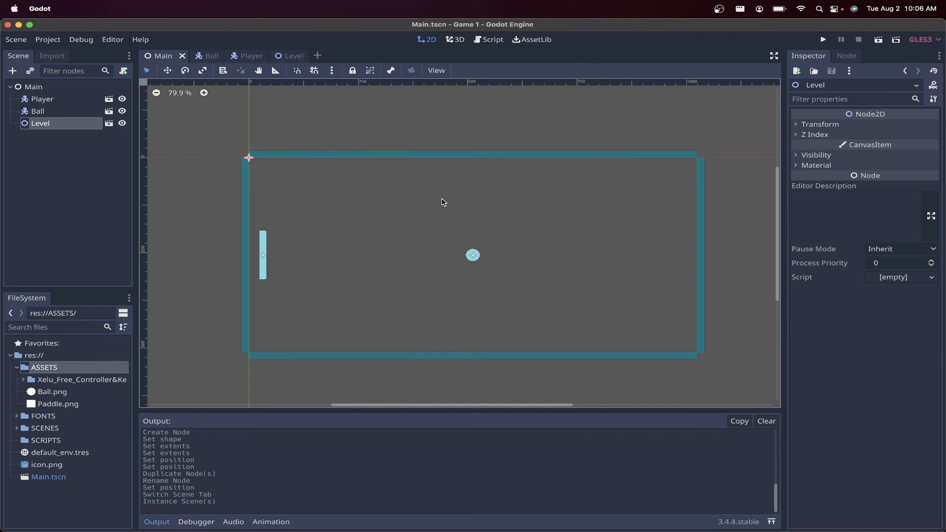